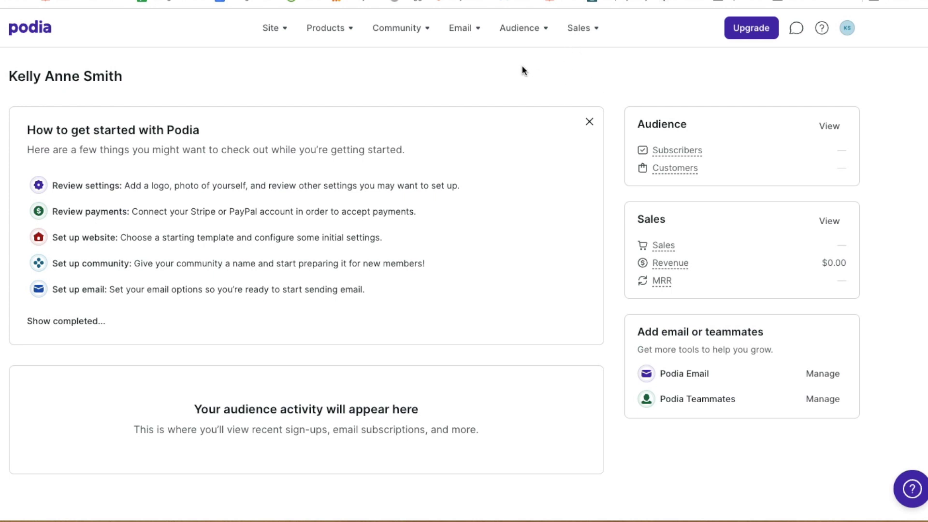
Open the Email menu in Podia's top navigation bar
left_click(465, 36)
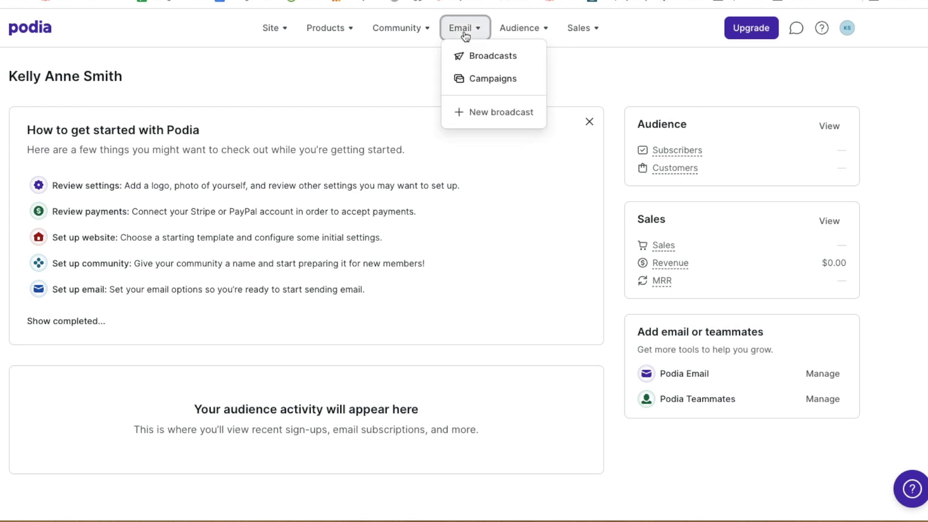
Go to Email > Campaigns and enter opt-in consent text naming the sender
left_click(521, 82)
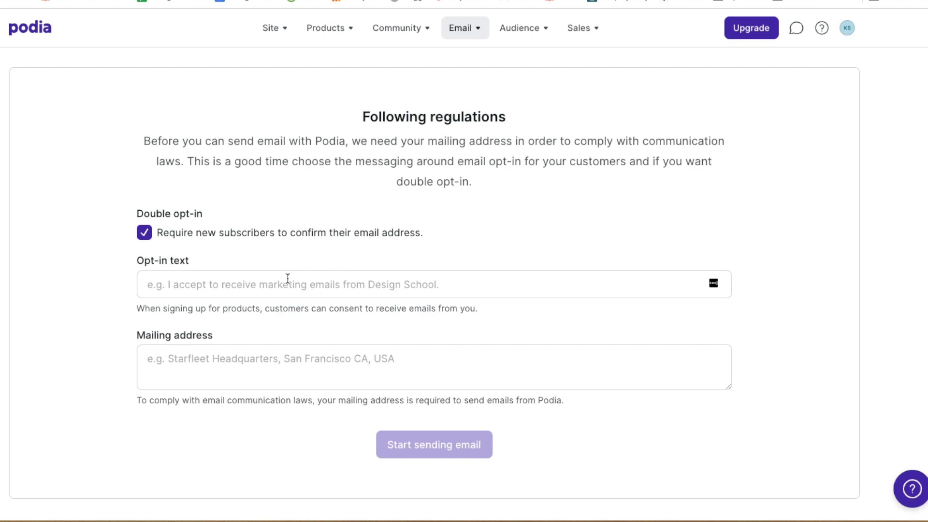
left_click(315, 286)
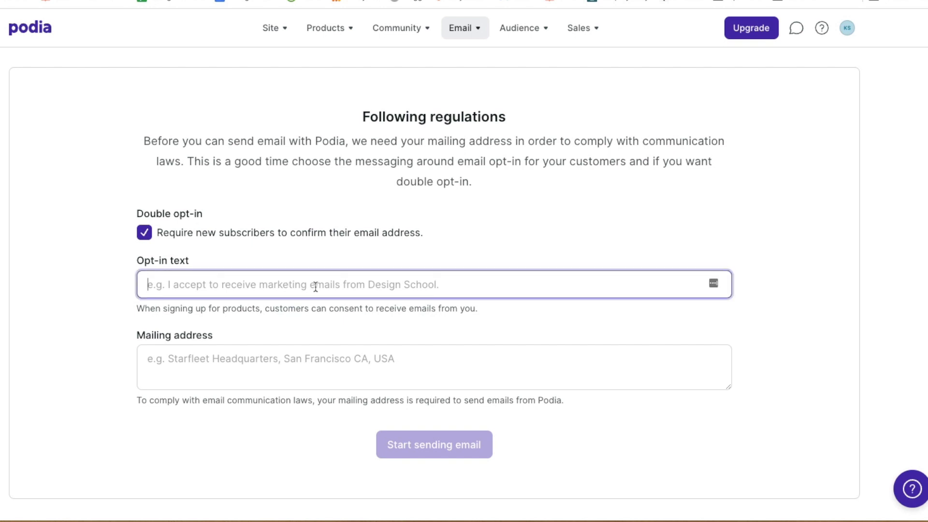
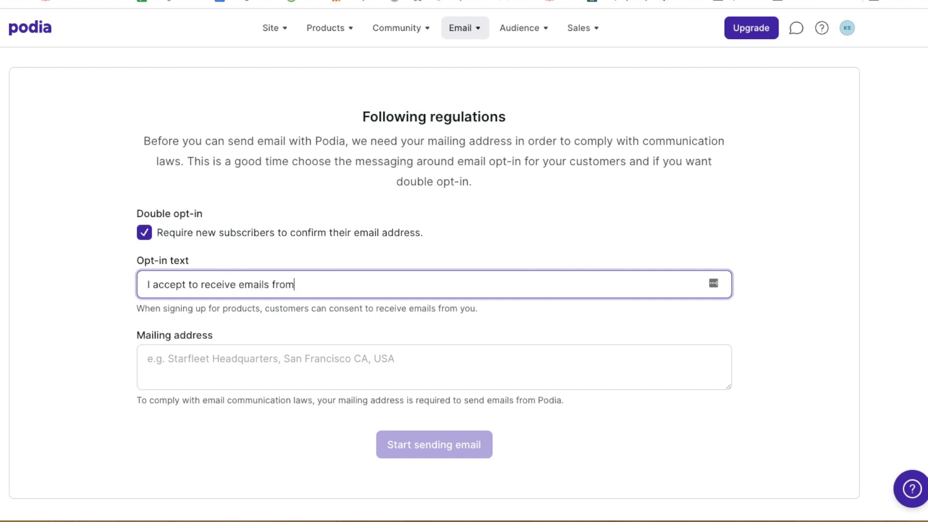
left_click(308, 327)
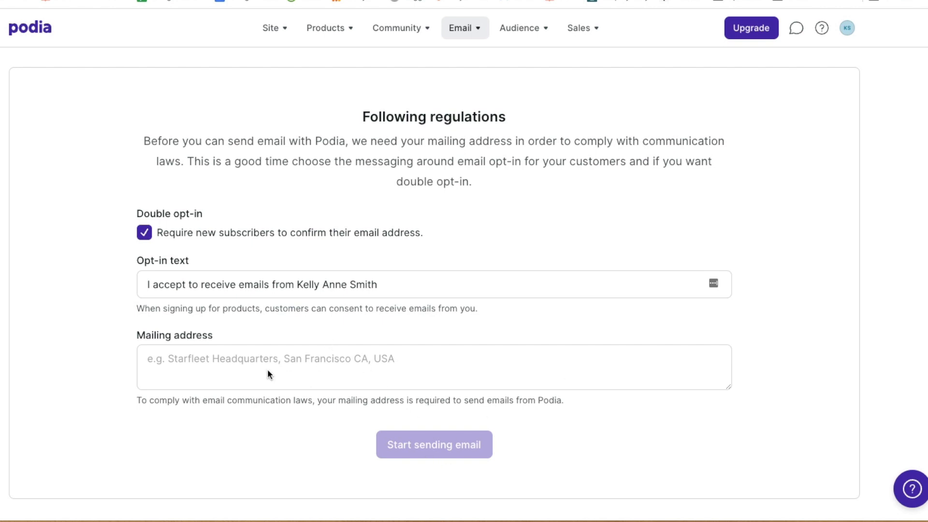
Paste the business mailing address and start sending email
left_click(238, 358)
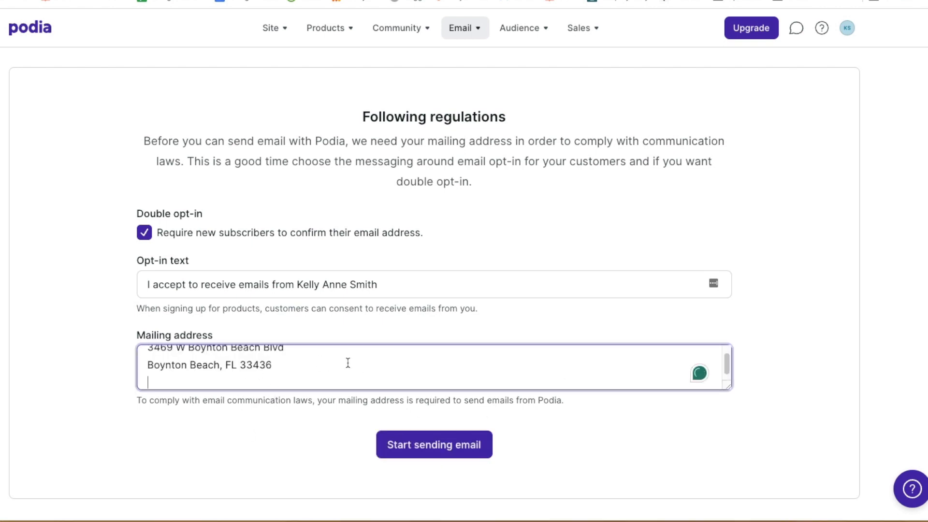
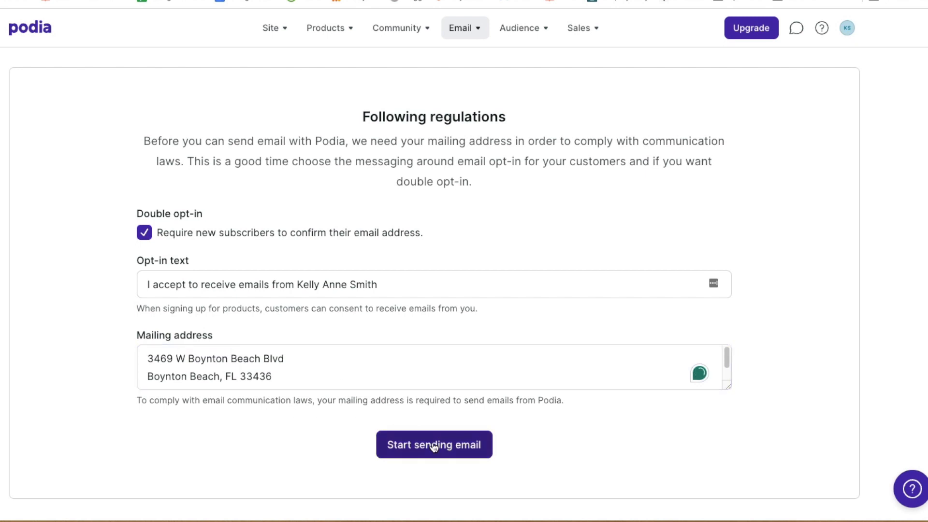
left_click(433, 449)
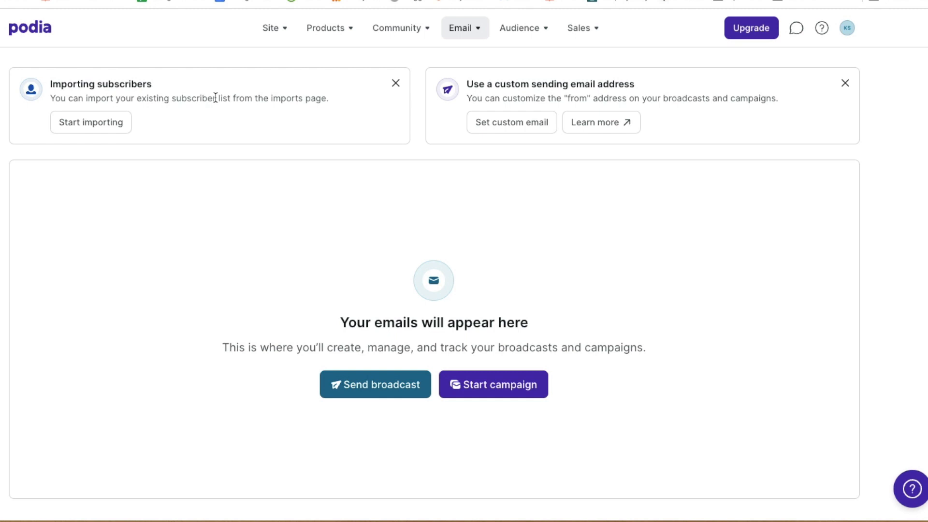
Change the default sender to a custom email address and enter the sender's business email
left_click_drag(511, 83, 561, 87)
left_click(528, 128)
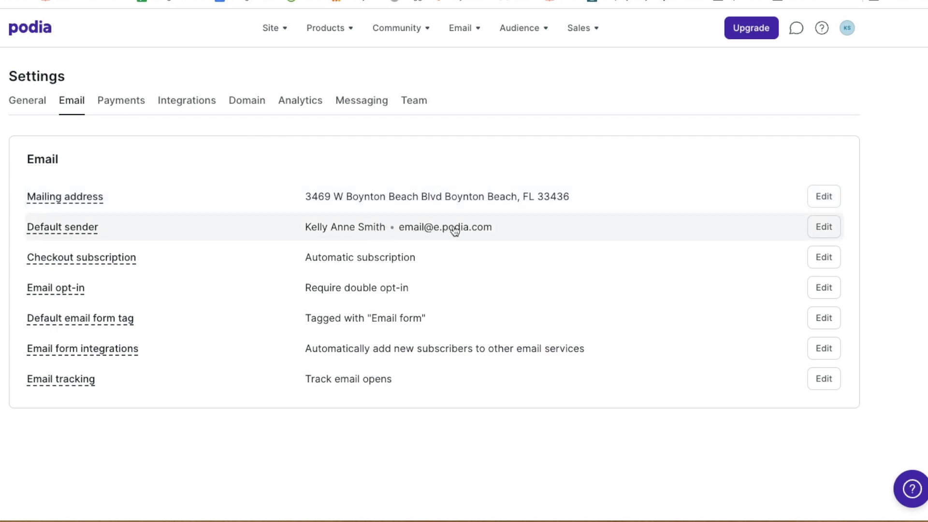
left_click(511, 231)
scroll(379, 337, "up", 1)
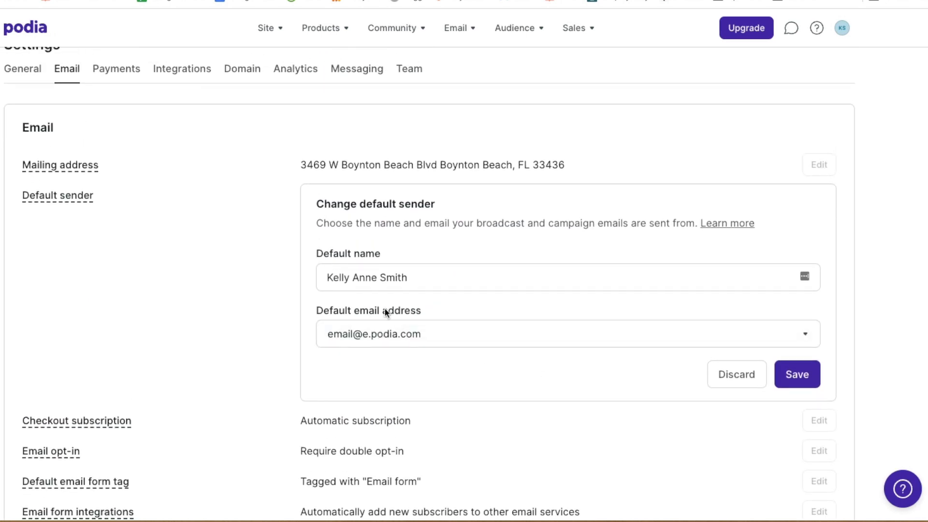
left_click(371, 341)
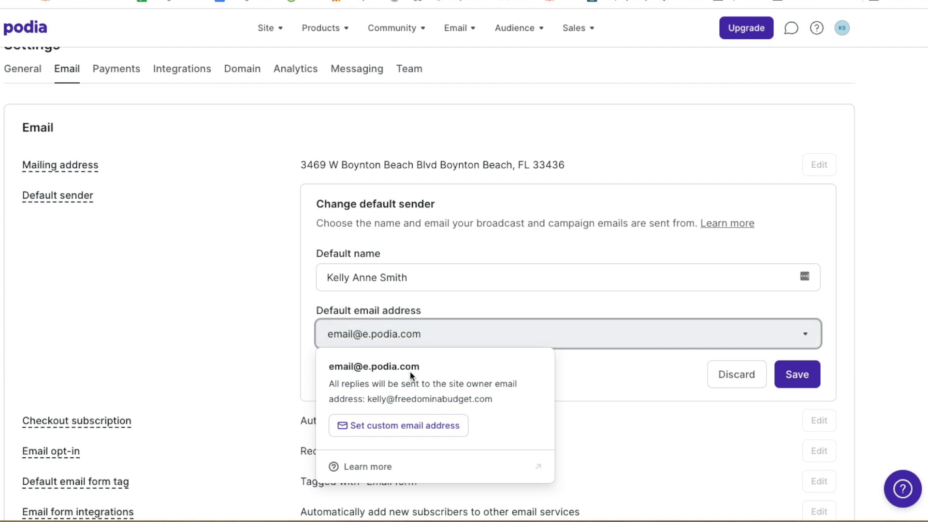
left_click(419, 430)
left_click(429, 313)
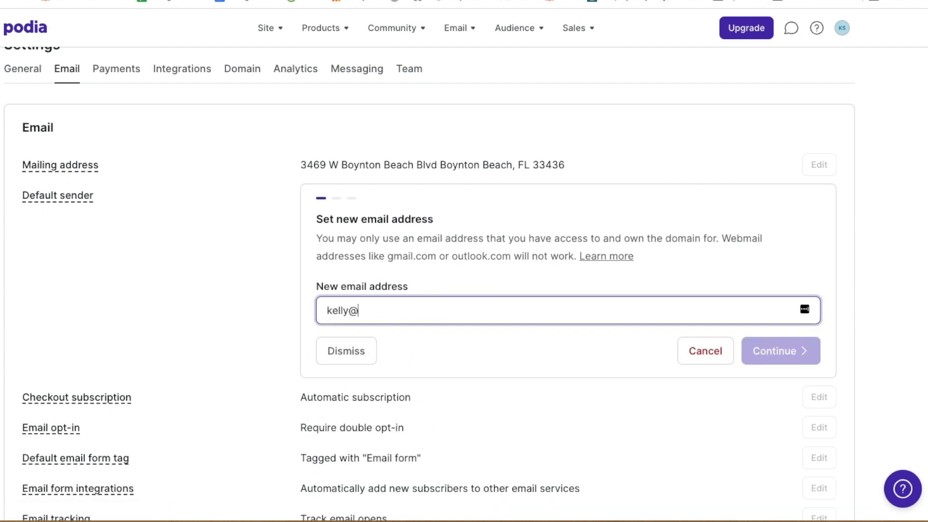
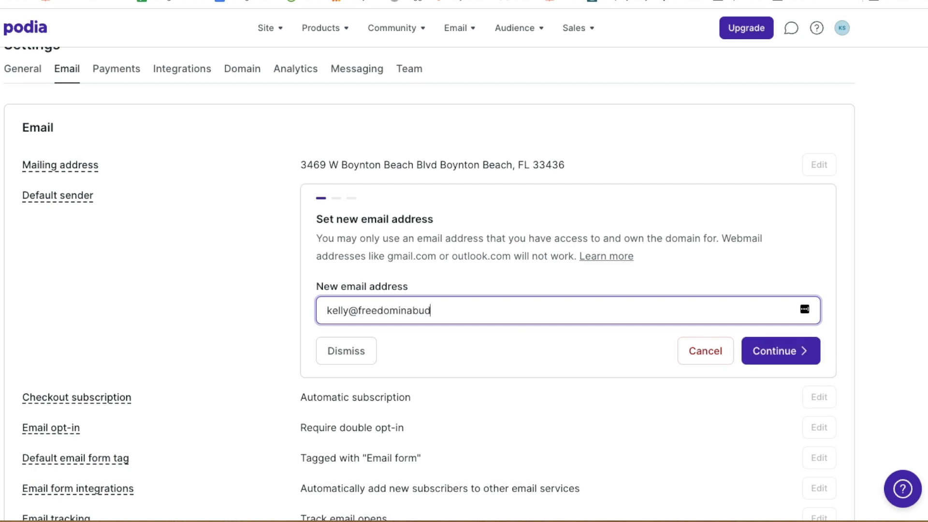
left_click(508, 365)
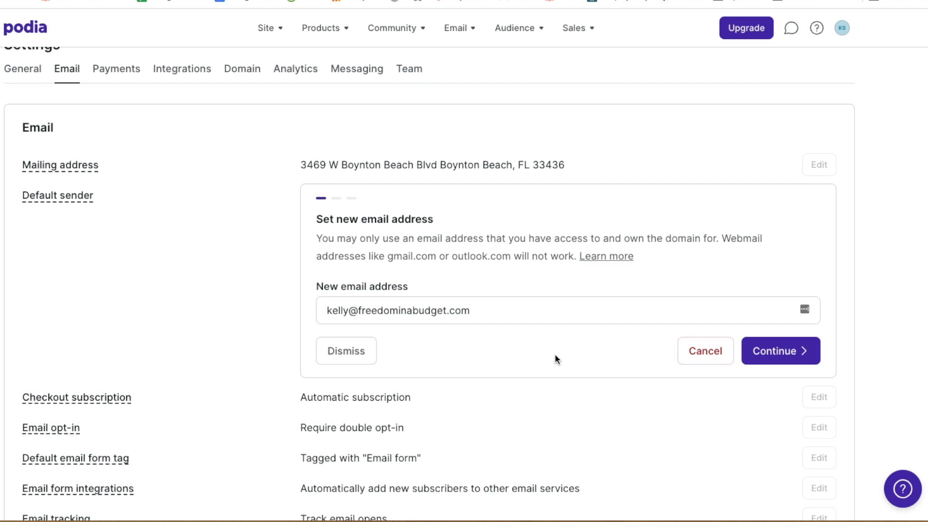
scroll(552, 355, "up", 1)
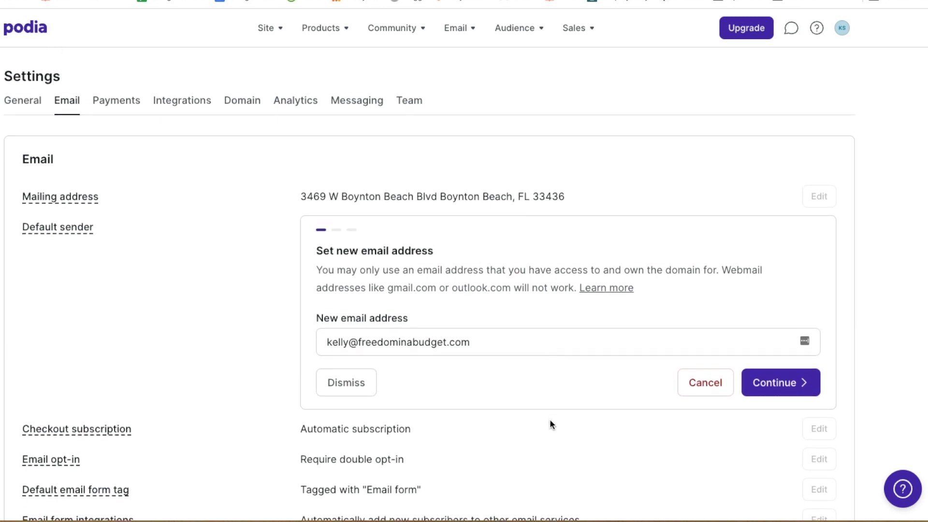
Submit the new sender address and copy the verification code from the Gmail message
left_click(790, 384)
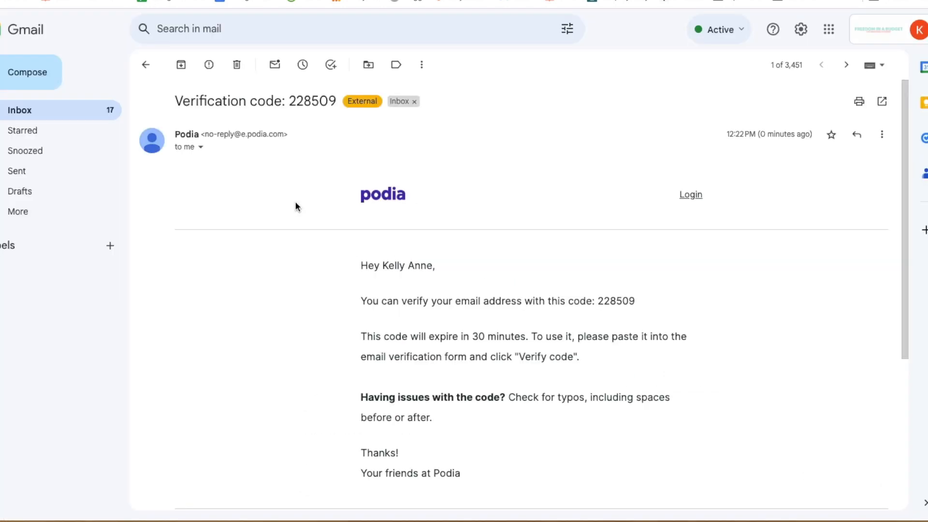
left_click_drag(640, 304, 597, 302)
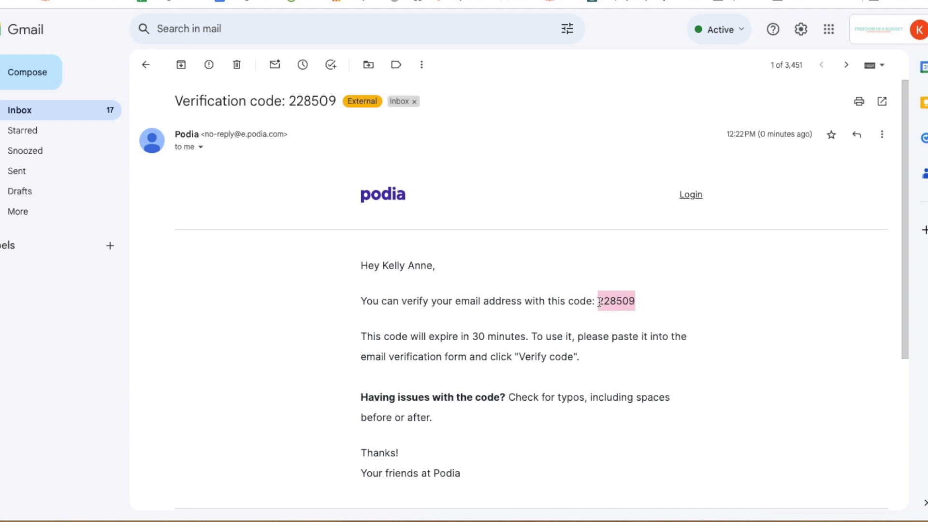
right_click(600, 302)
left_click(643, 330)
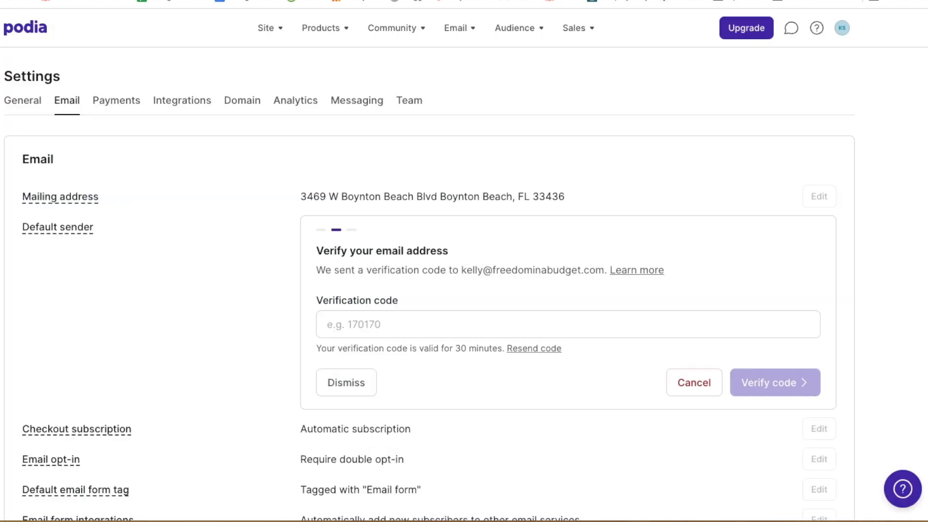
Paste the verification code, verify it, and begin domain validation
left_click(398, 324)
key("ctrl+v")
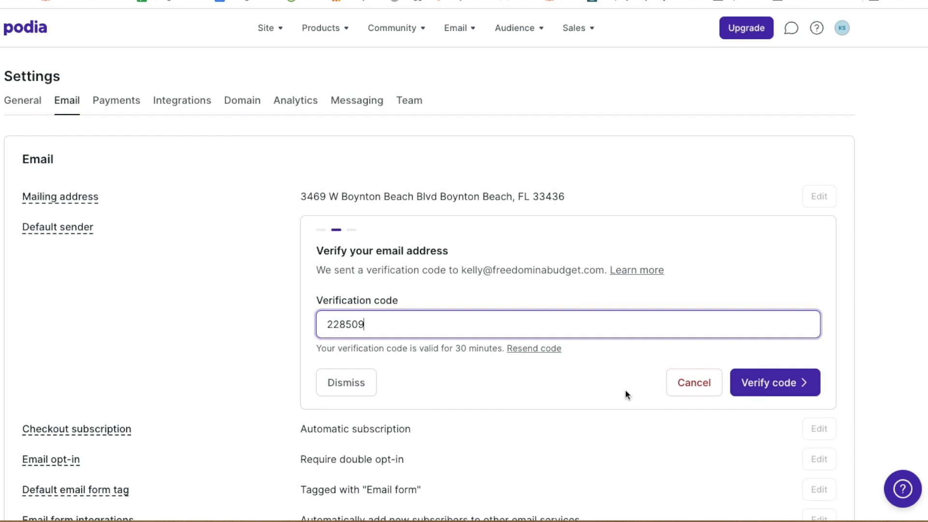
left_click(756, 383)
scroll(608, 360, "down", 1)
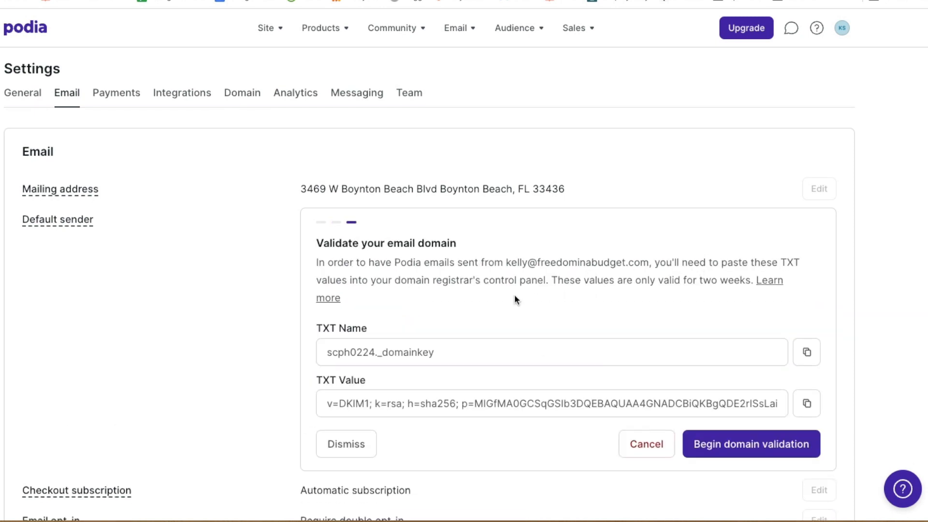
scroll(496, 299, "down", 1)
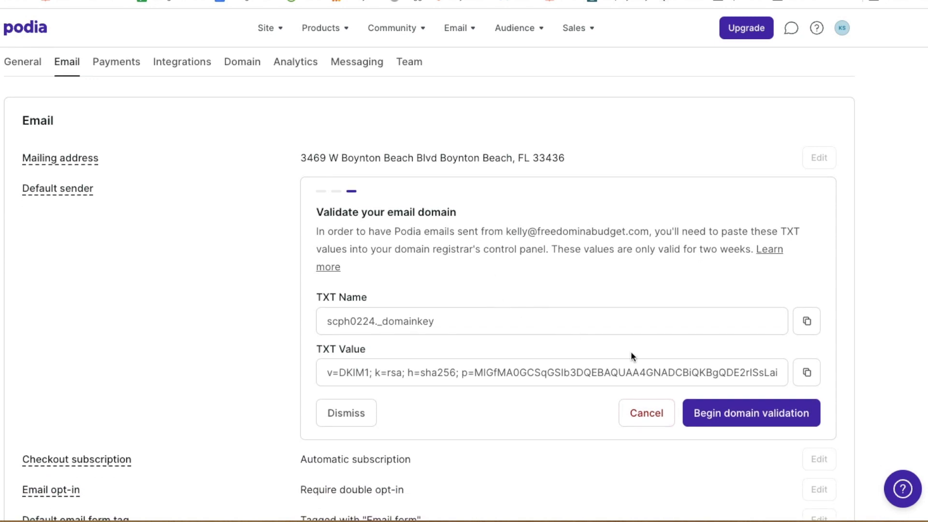
left_click(735, 420)
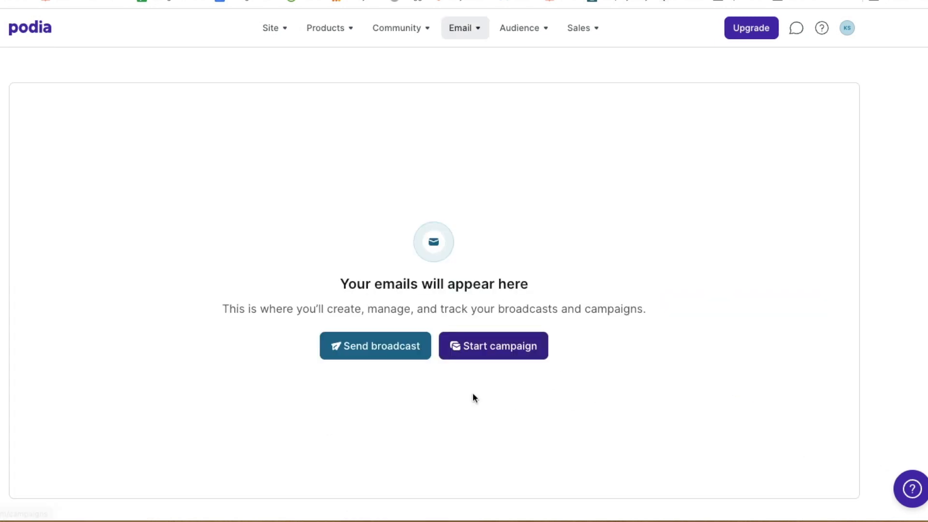
Start a new campaign and rename it 'The Ultimate Side Hustle Guide'
left_click(472, 348)
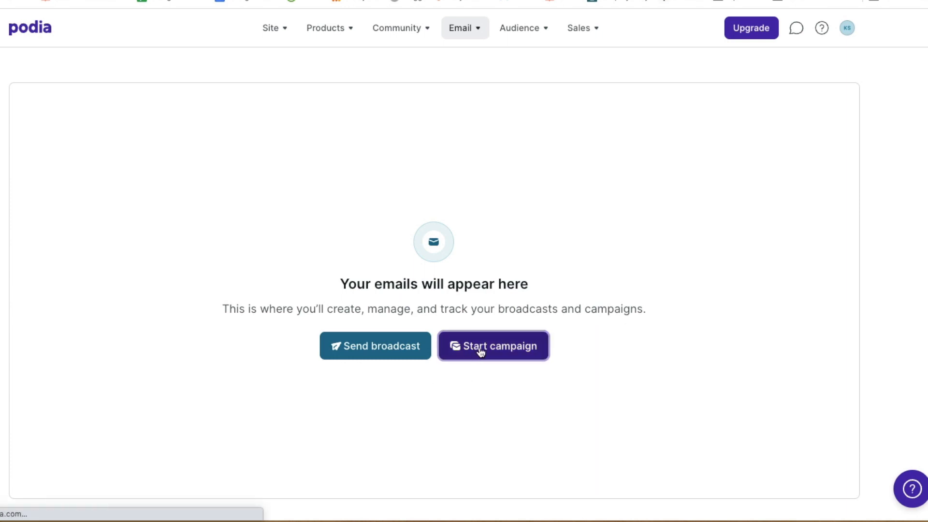
scroll(491, 300, "down", 4)
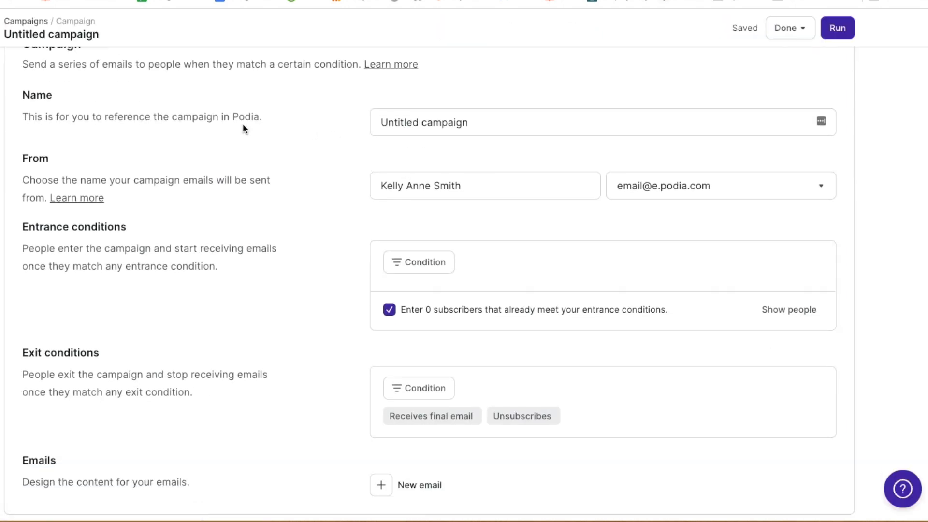
scroll(336, 124, "up", 1)
left_click(396, 143)
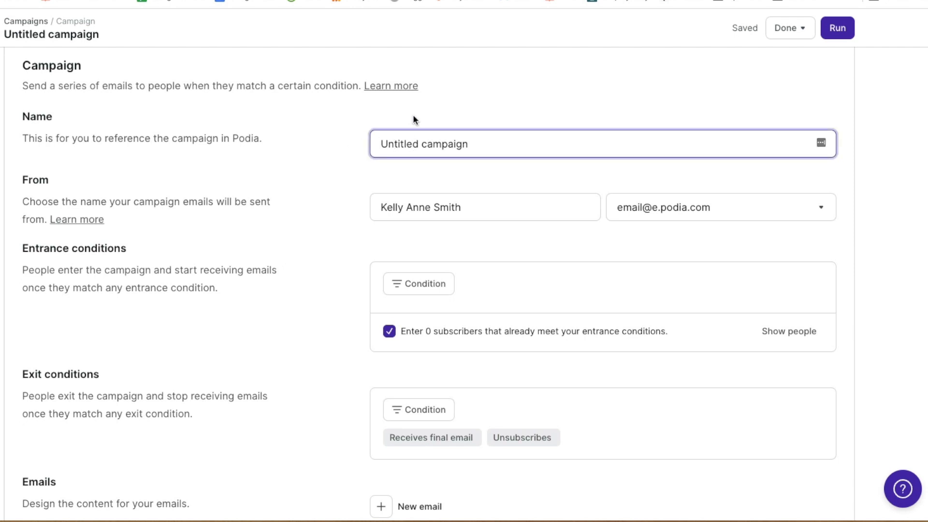
left_click_drag(472, 144, 368, 137)
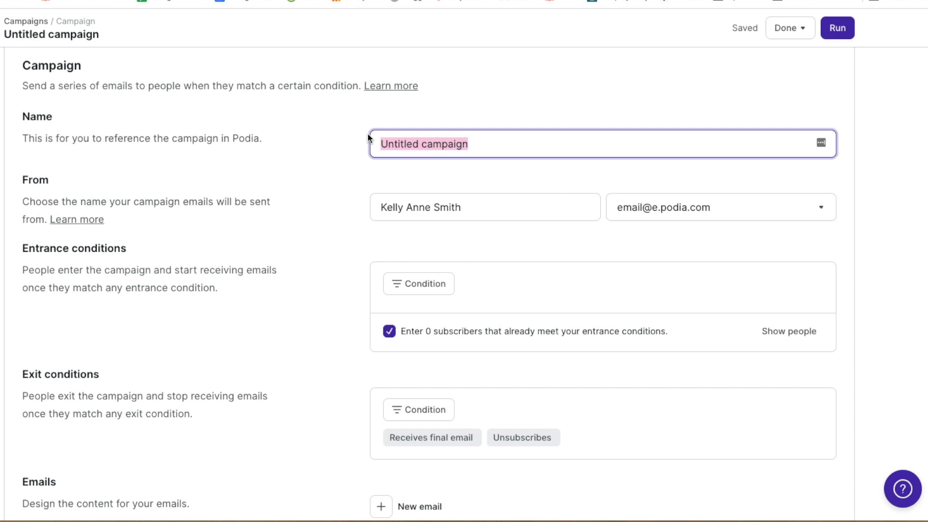
type("The Ultimate Side Hustle Guide")
left_click(314, 224)
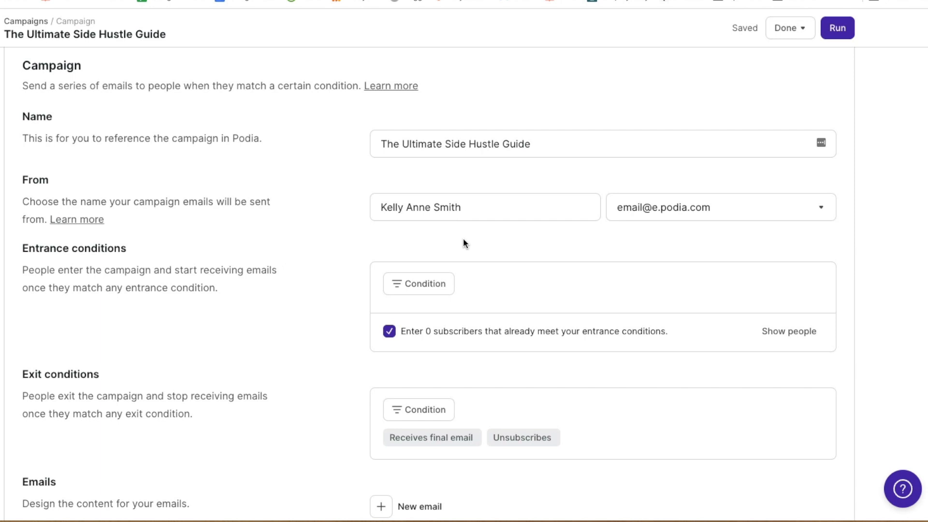
scroll(368, 258, "down", 1)
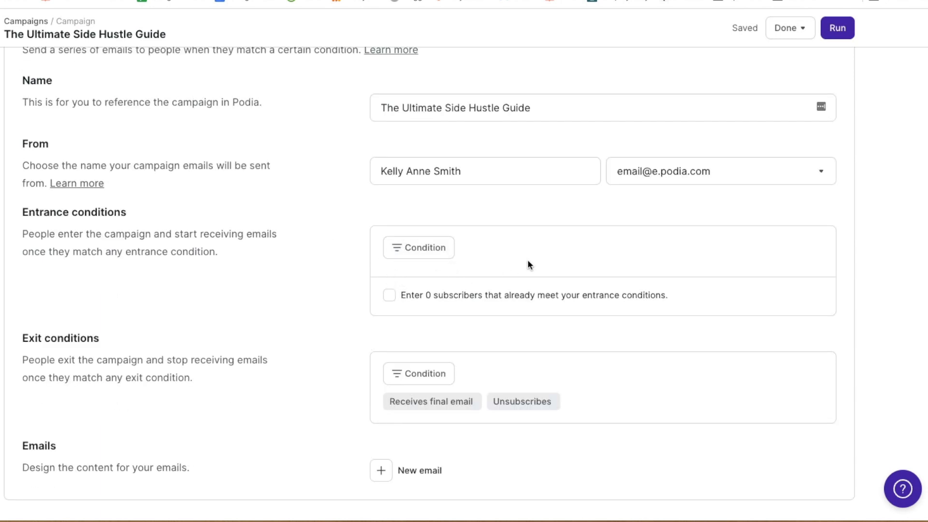
scroll(527, 264, "up", 3)
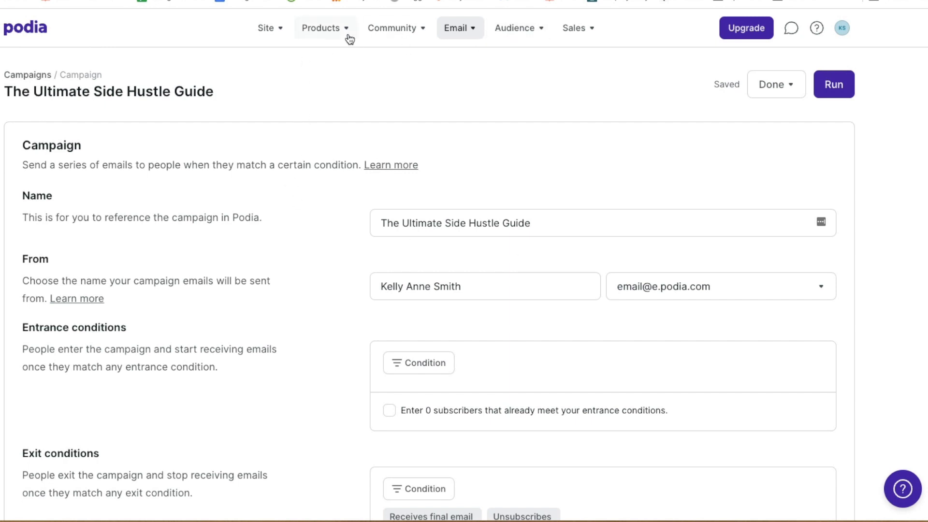
left_click(530, 31)
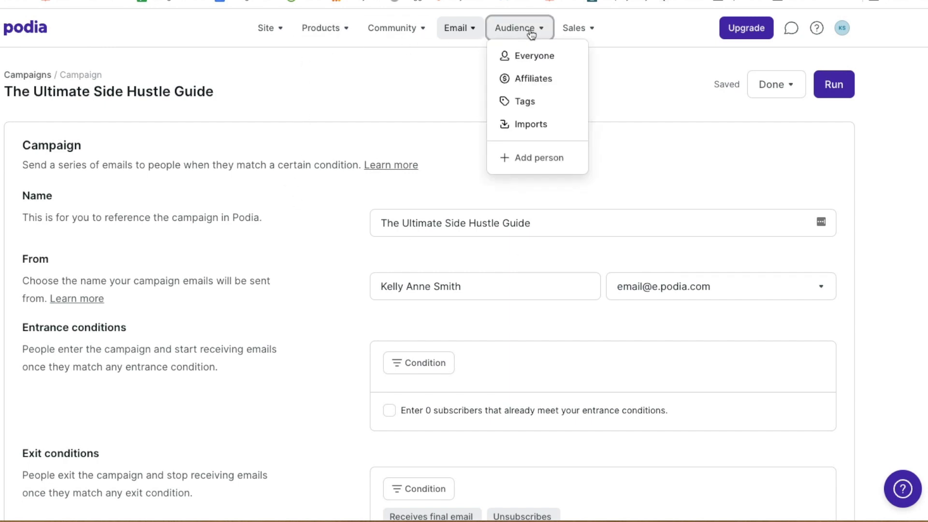
Create the audience tag 'Ultimate Side Hustle Guide' under Audience > Tags
left_click(555, 103)
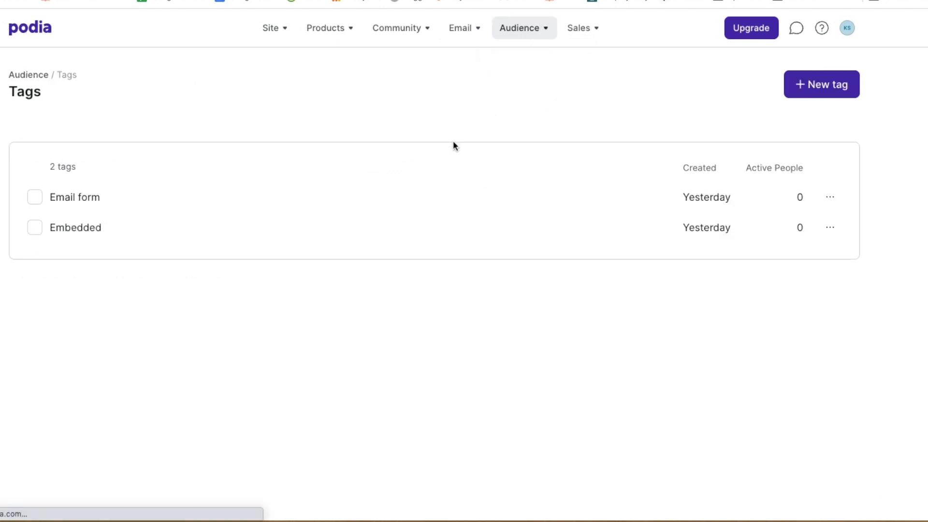
left_click(825, 86)
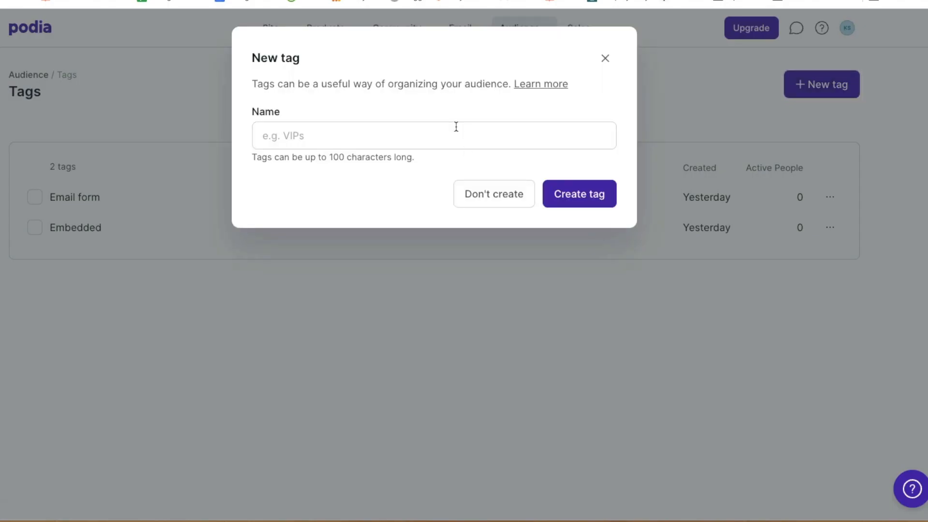
left_click(461, 131)
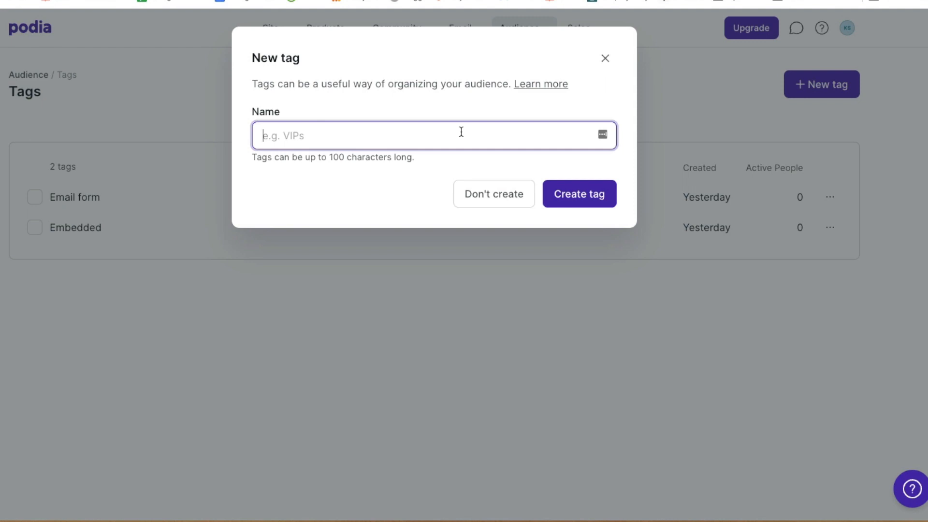
type("Ultimate Side Hustl")
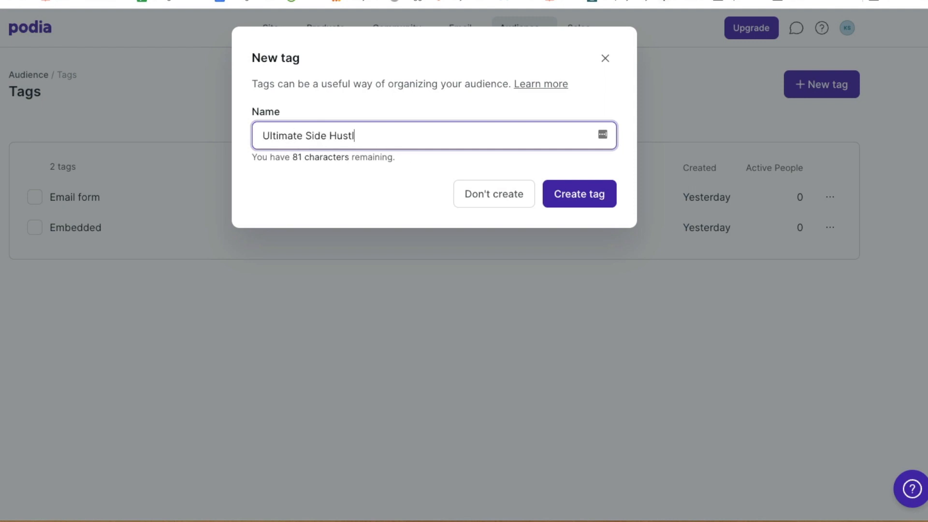
type("e Guide")
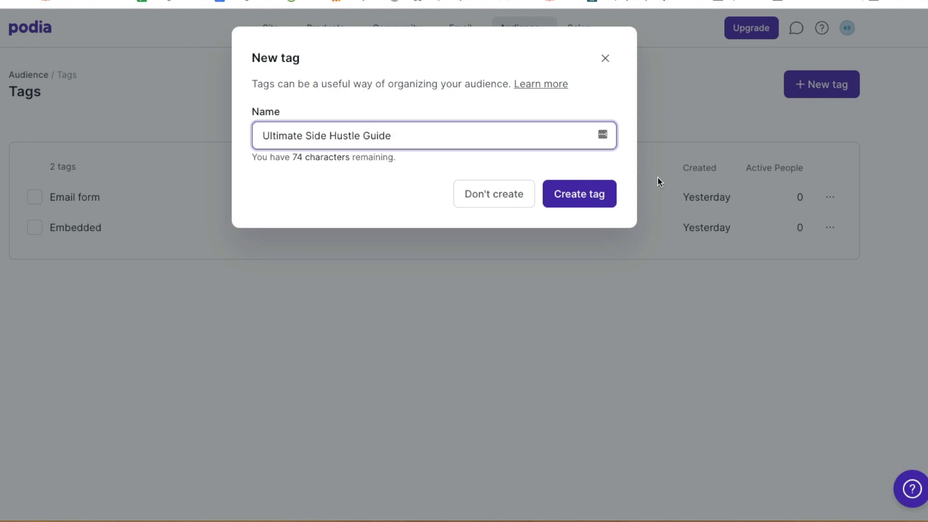
left_click(589, 196)
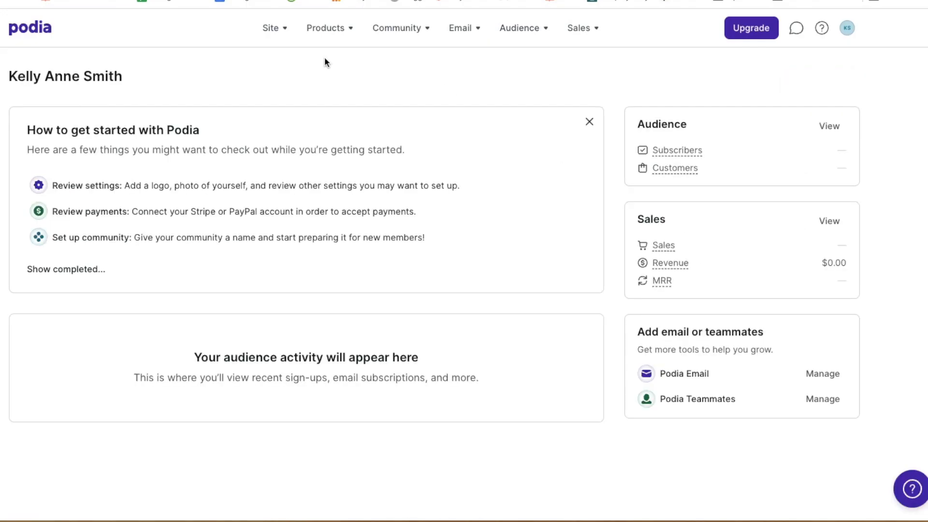
left_click(337, 30)
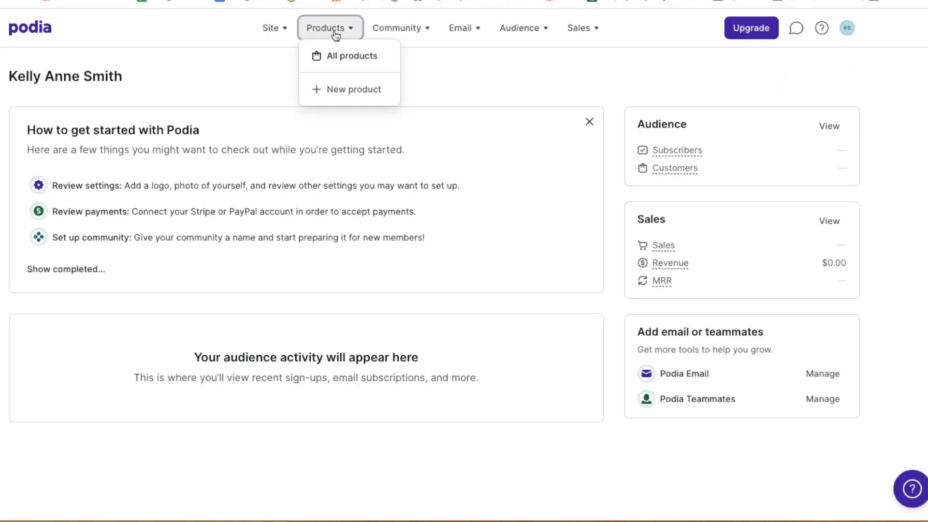
Create a Digital download product named 'Ultimate Side Hustle Guide' and view its Pricing settings
left_click(336, 89)
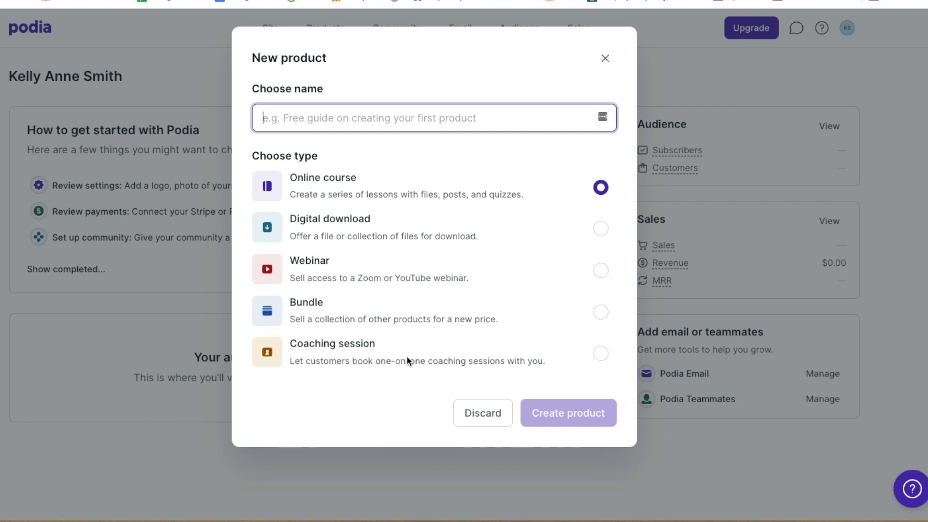
left_click(377, 218)
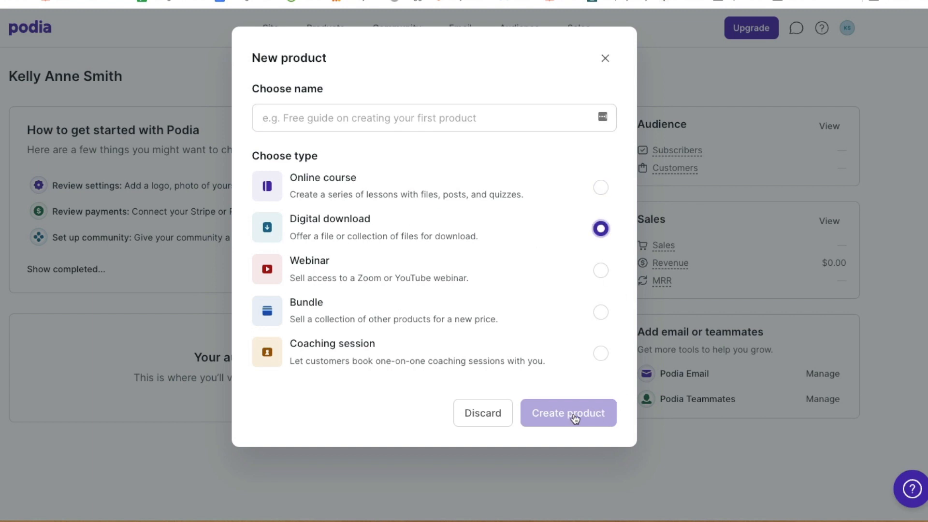
left_click(345, 119)
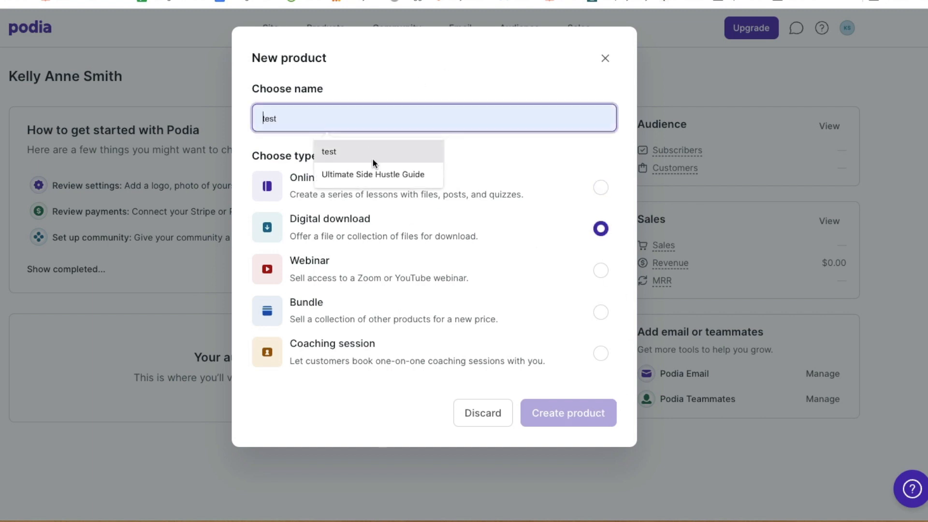
left_click(377, 174)
left_click(545, 412)
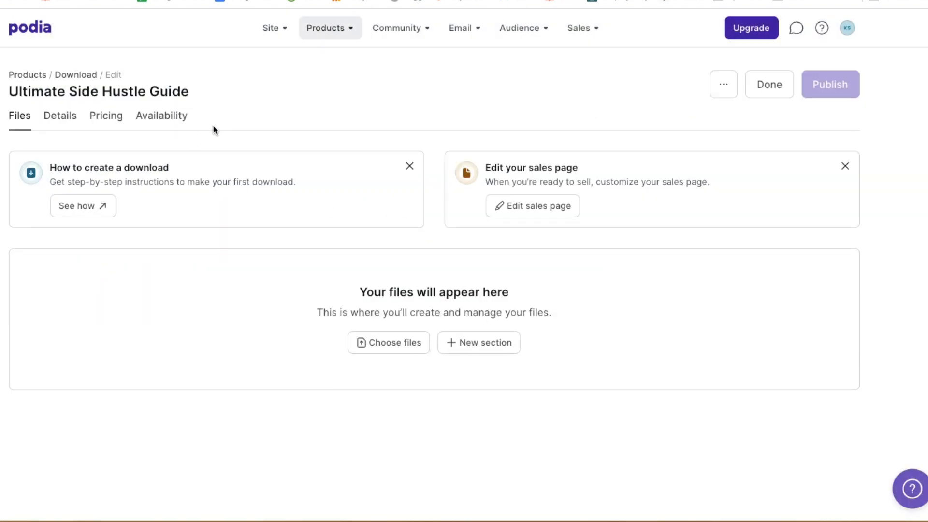
left_click(99, 119)
scroll(420, 172, "down", 3)
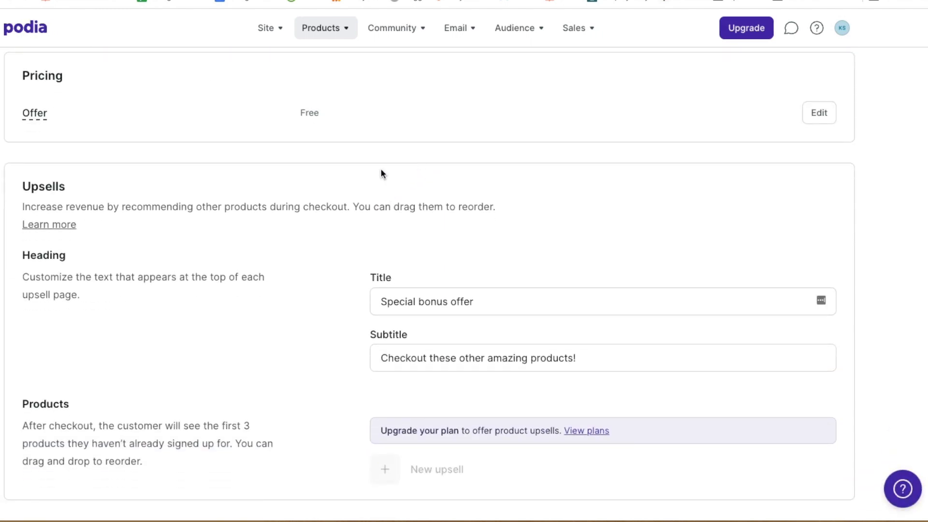
scroll(341, 279, "up", 3)
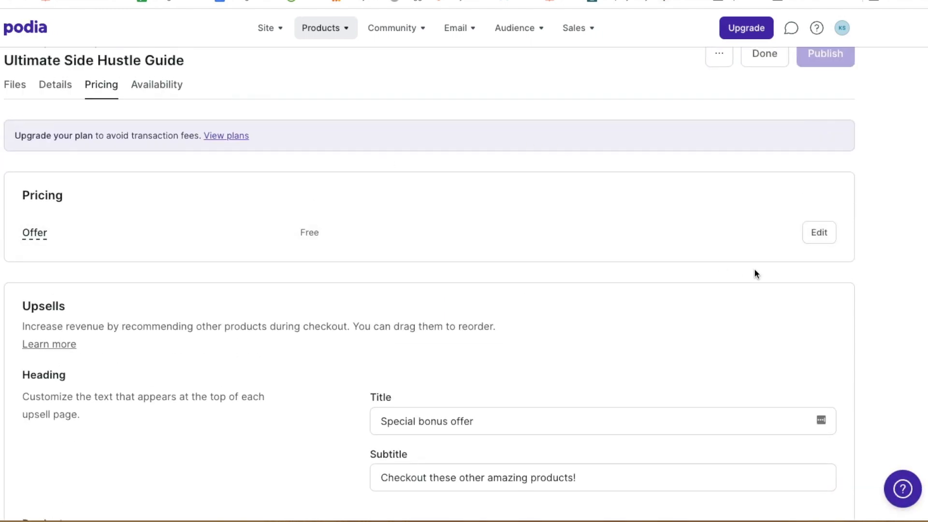
Edit the guide's offer to Free email delivery and save it
left_click(824, 233)
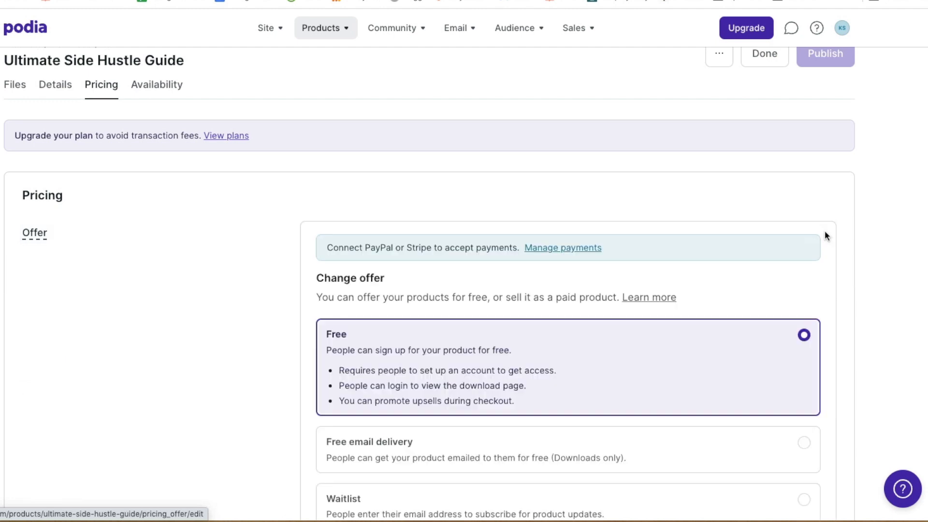
scroll(545, 309, "down", 3)
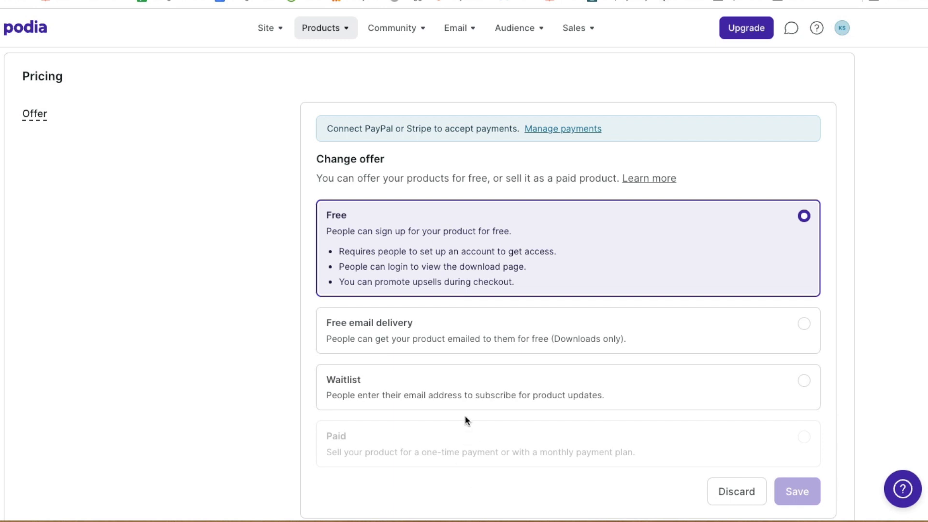
left_click(646, 333)
left_click(813, 493)
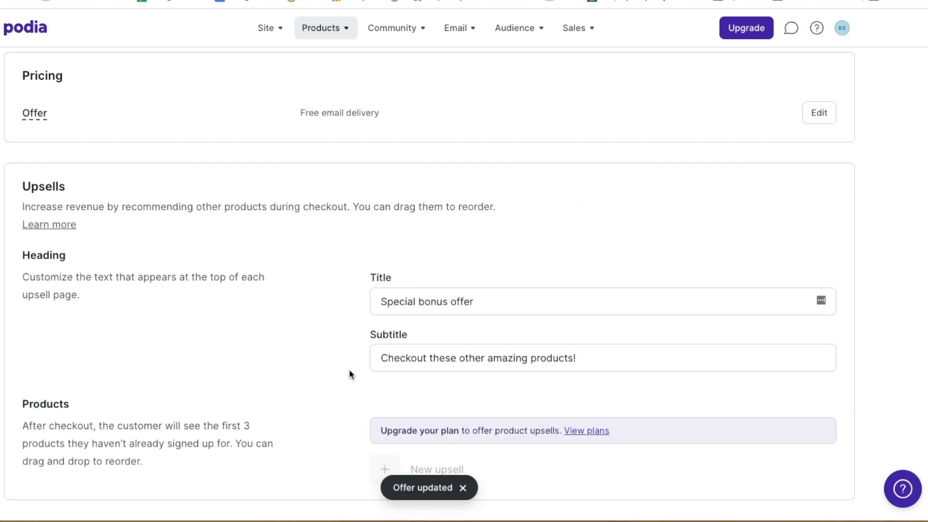
scroll(361, 362, "up", 3)
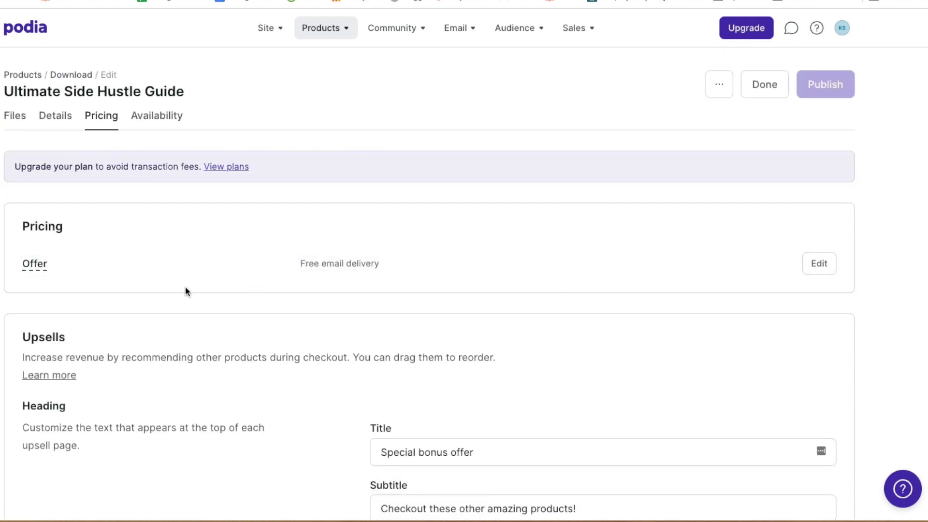
scroll(236, 266, "down", 3)
scroll(235, 265, "up", 3)
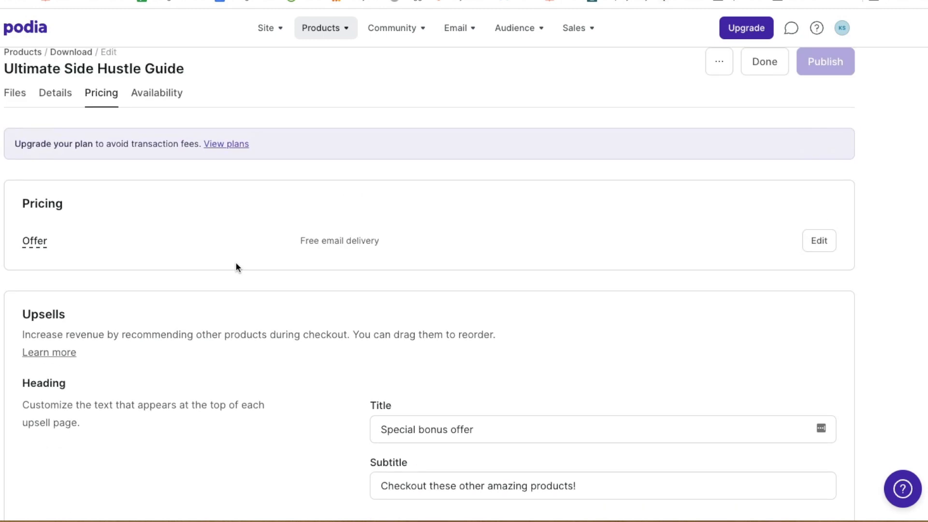
scroll(236, 267, "up", 1)
Upload the guide PDF (2.9 MB) in the product's Files section
left_click(14, 116)
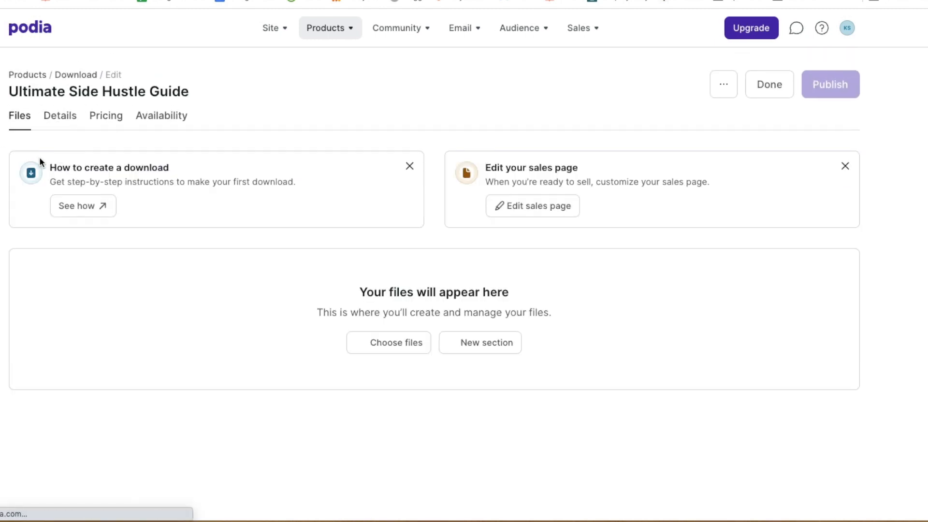
left_click(393, 347)
scroll(314, 181, "down", 10)
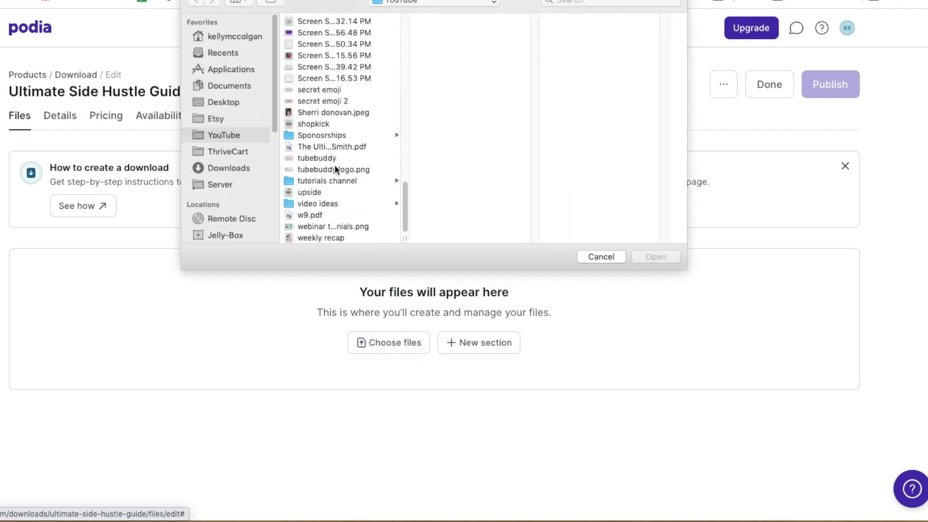
left_click(338, 146)
left_click(656, 257)
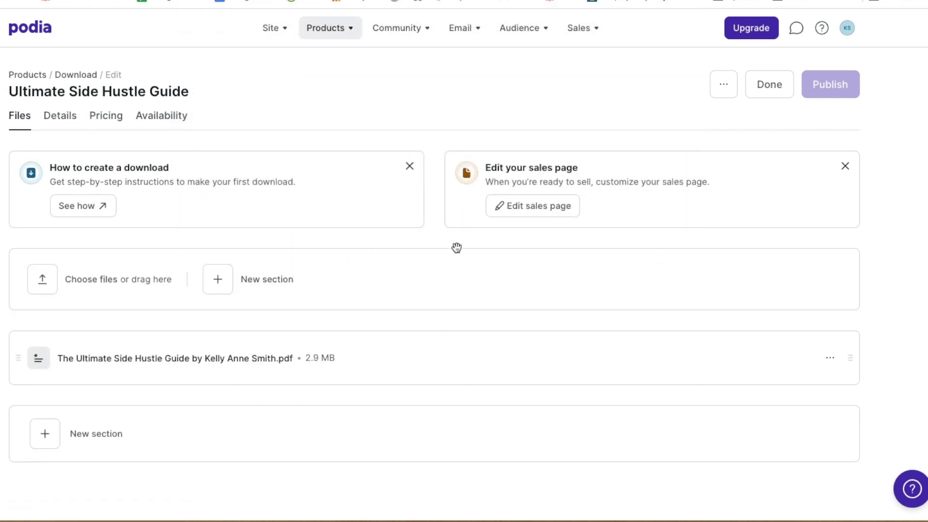
Change the sales page banner button text from 'Get now' to 'Download Today!'
left_click(522, 211)
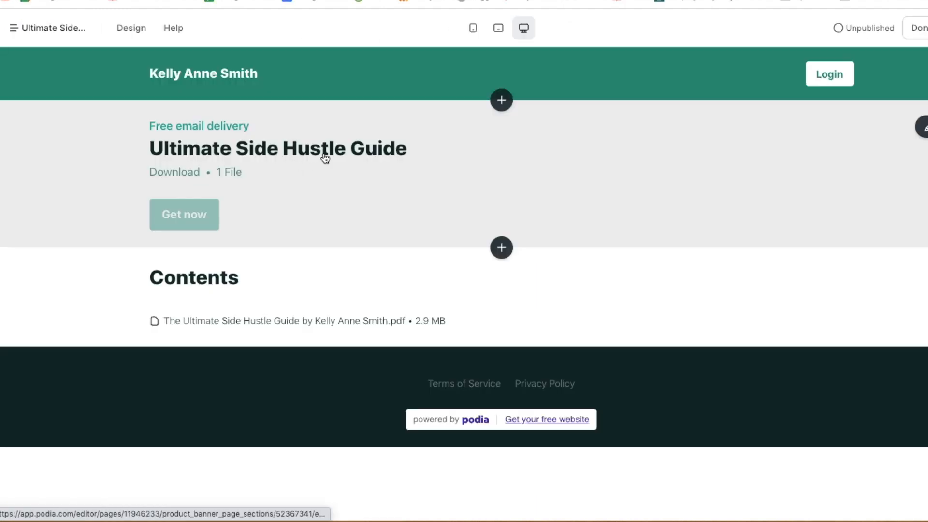
left_click(278, 222)
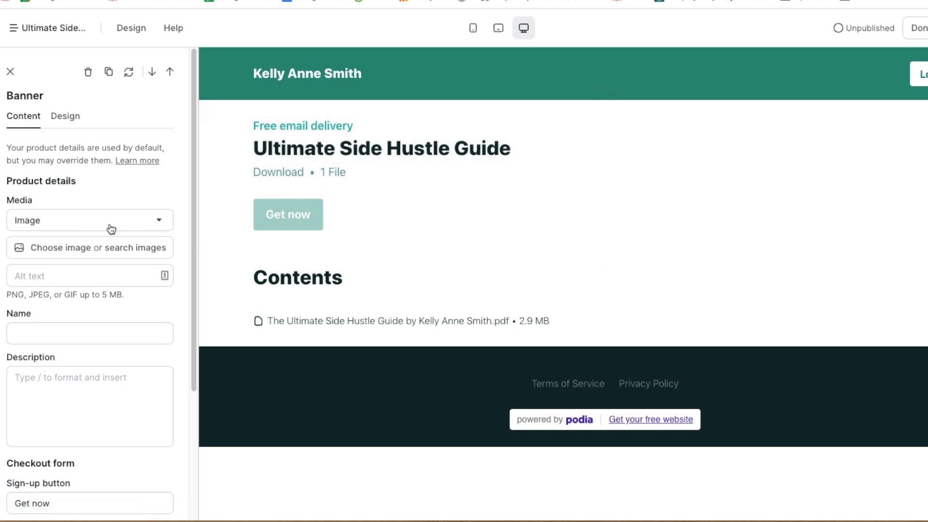
scroll(86, 340, "down", 5)
triple_click(70, 333)
type("D")
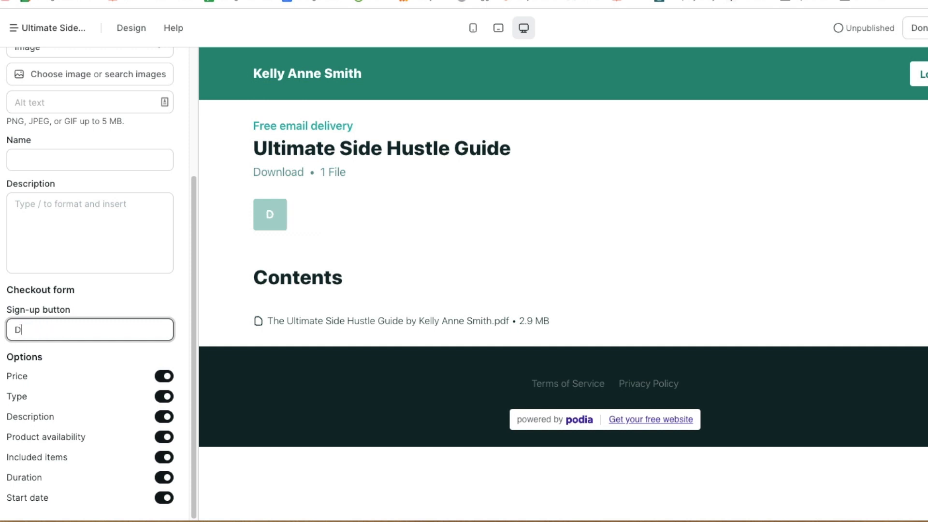
type("ownload Today!")
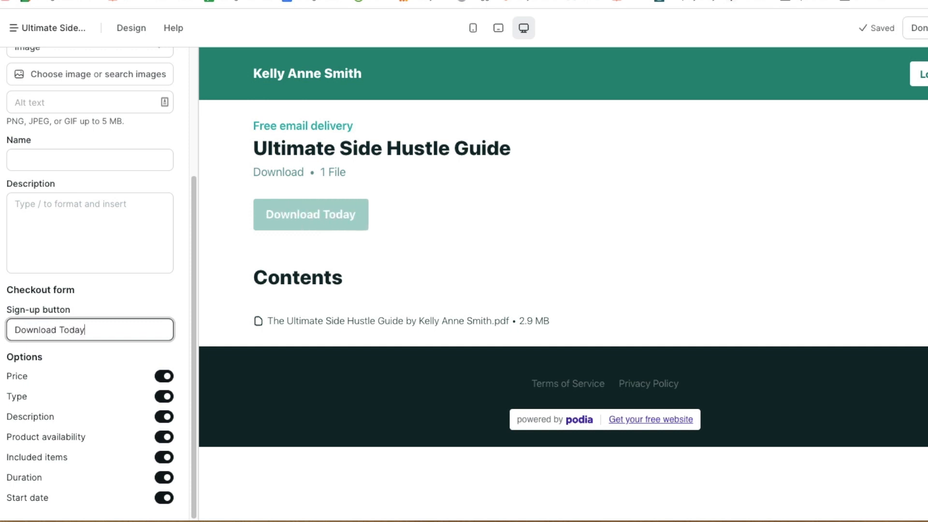
left_click(120, 296)
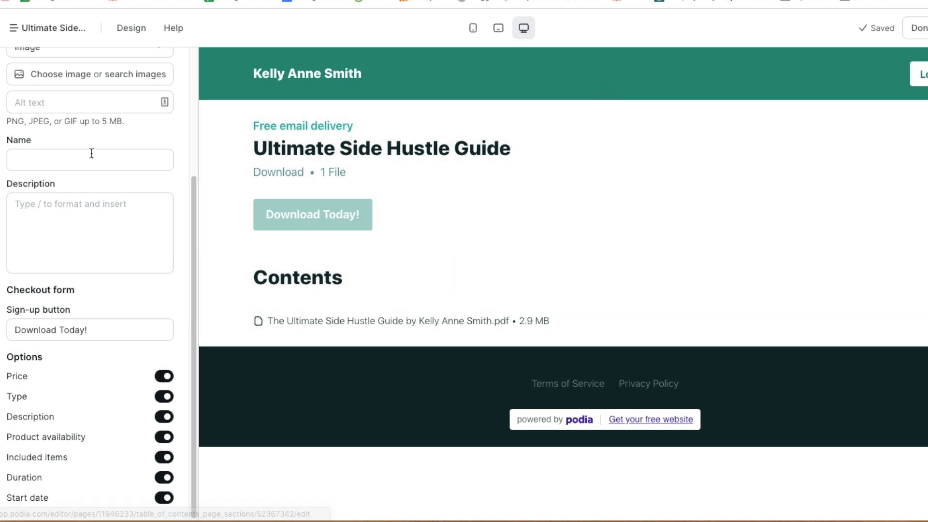
Paste 'Ultimate Side Hustle Guide' as the banner name
left_click(95, 159)
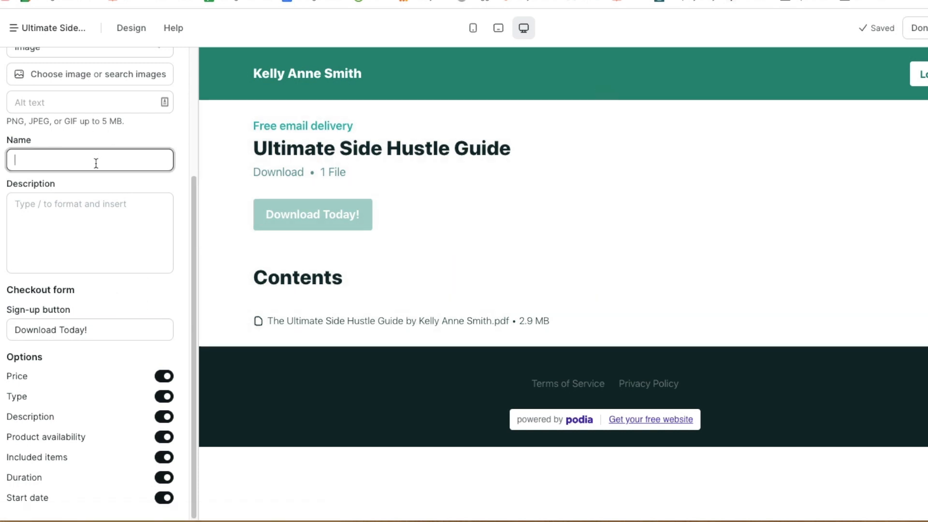
scroll(128, 197, "up", 4)
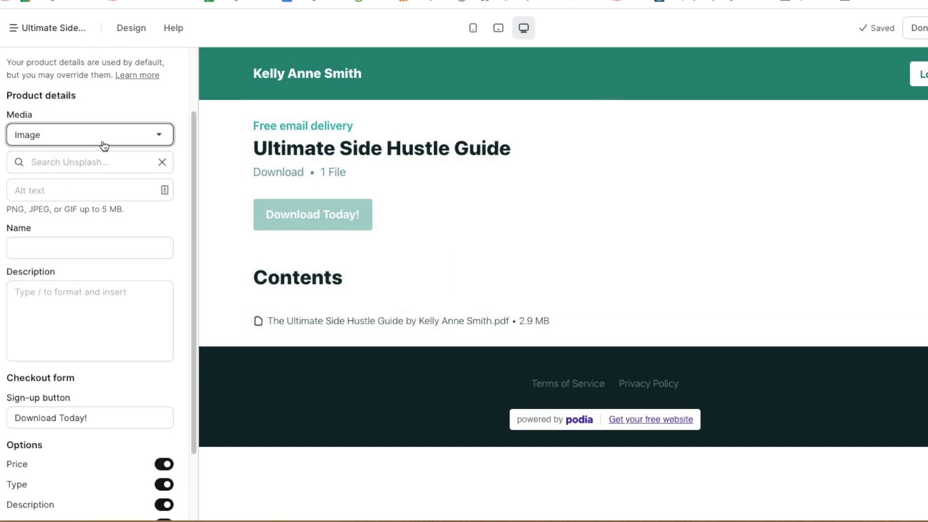
left_click(101, 144)
left_click(82, 245)
right_click(82, 245)
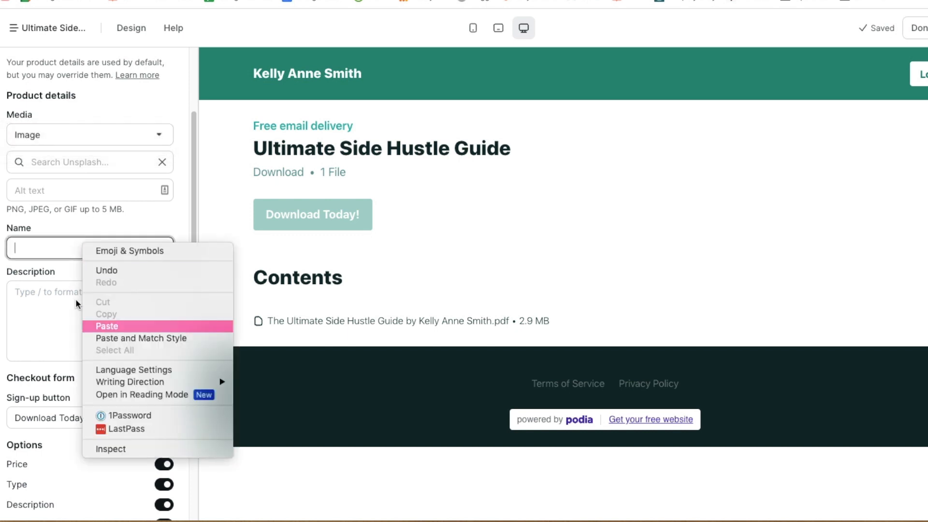
left_click(133, 325)
Enter the description 'This guide will help you figure out which side hustle is best for you'
left_click(101, 308)
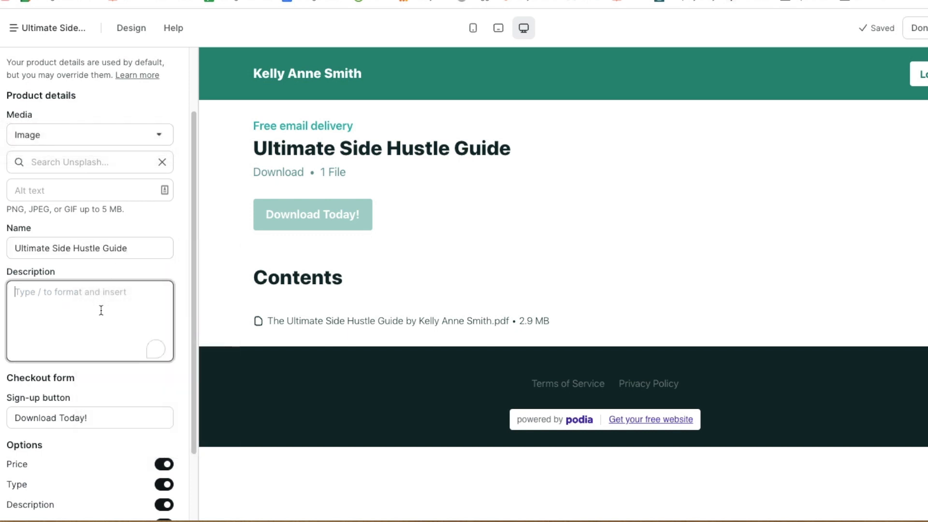
type("This ")
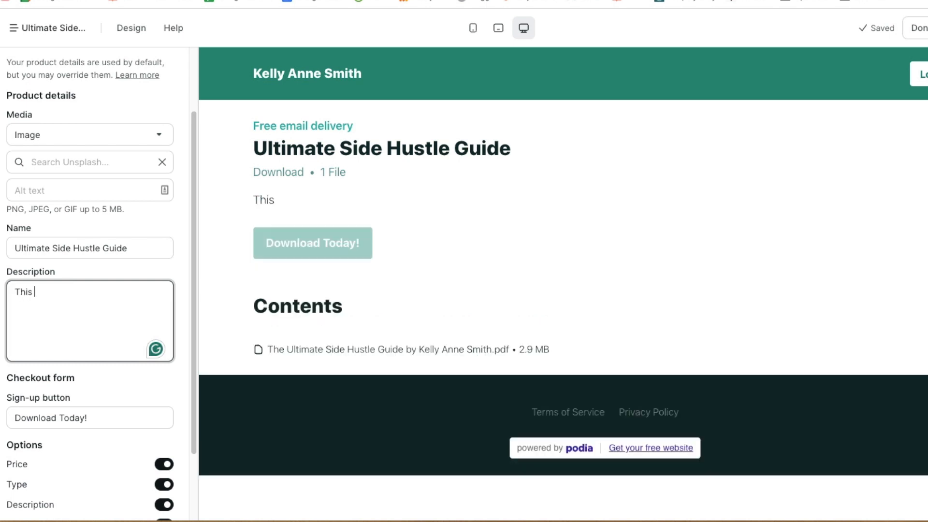
type("guide will hel")
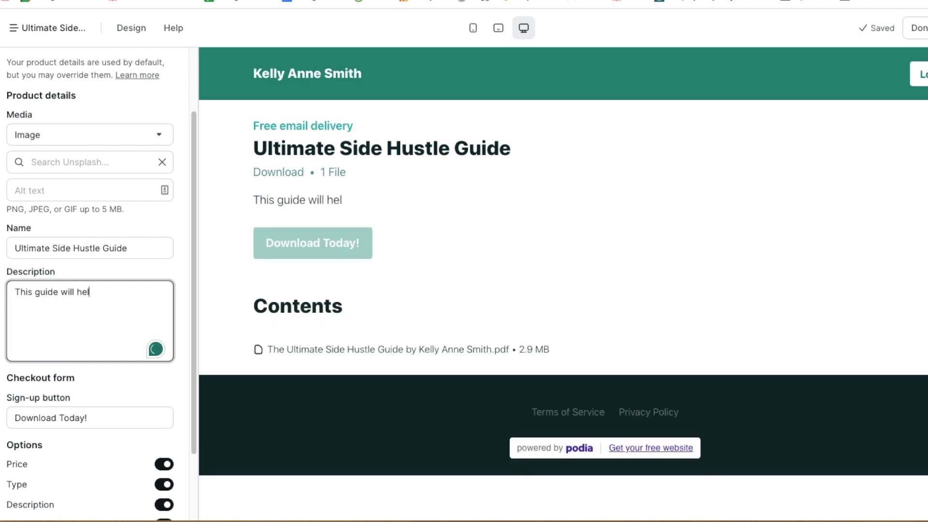
type("p you figure out which side hust;e")
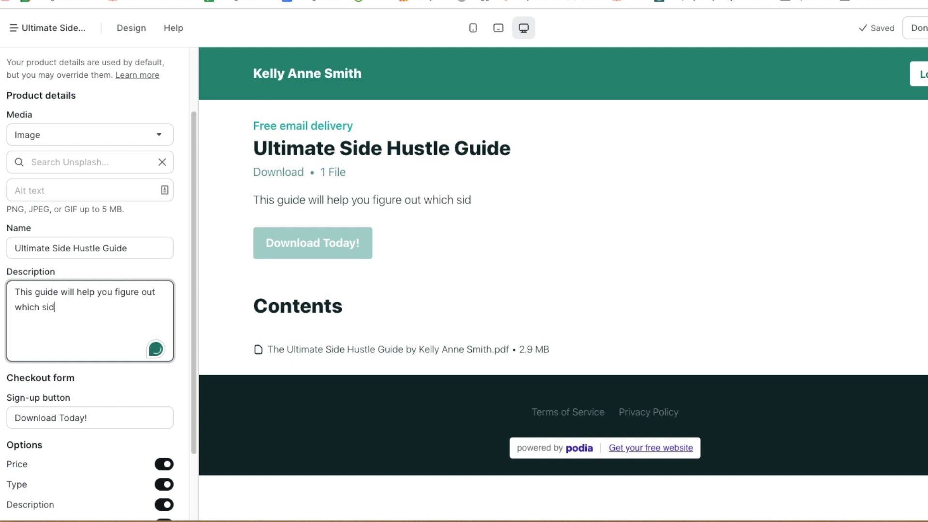
key("BackSpace")
key("BackSpace")
type("le i")
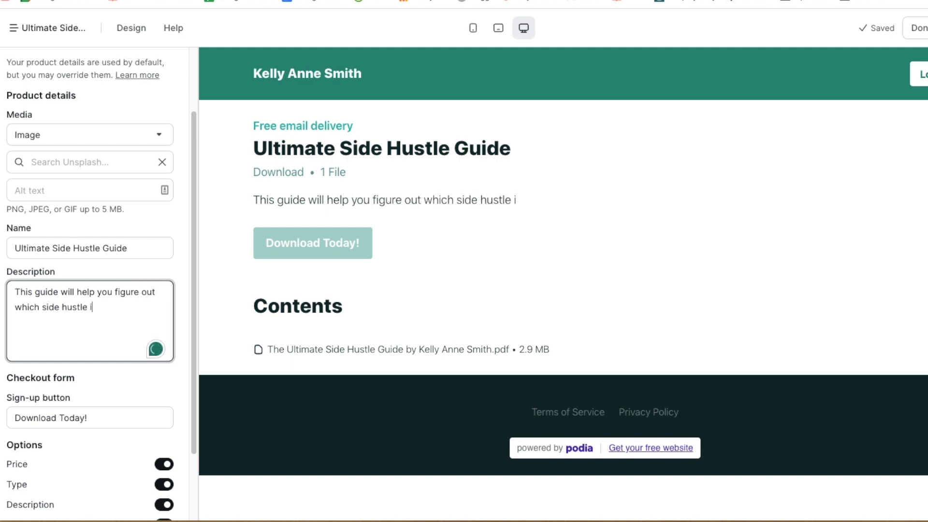
type("s best for you!")
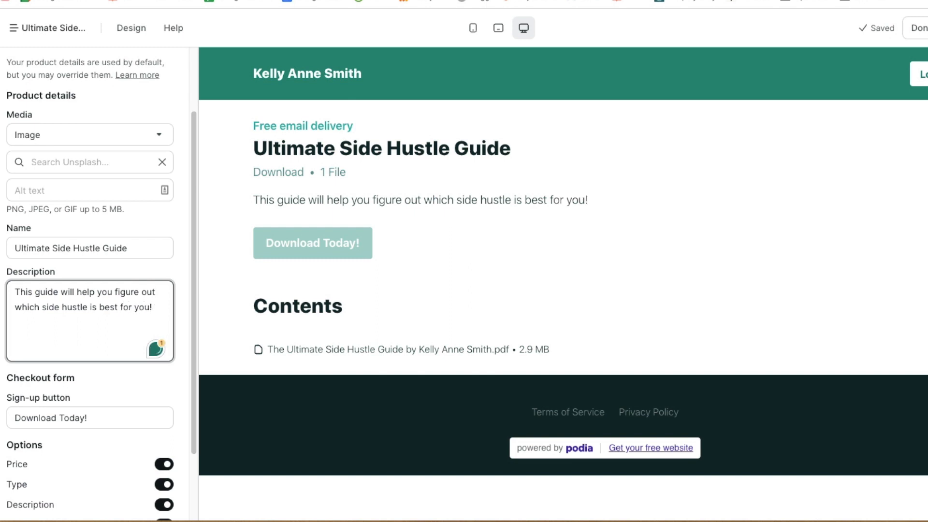
left_click(100, 376)
scroll(103, 370, "down", 2)
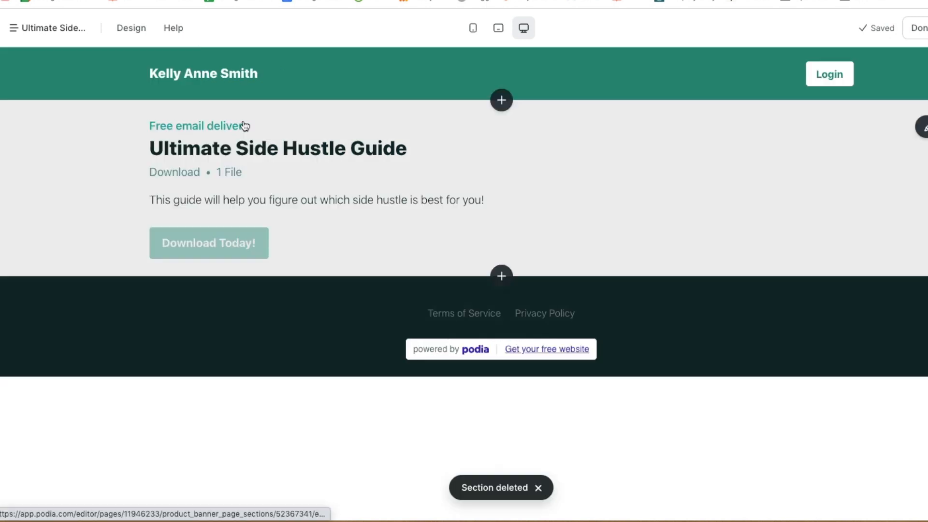
left_click(506, 182)
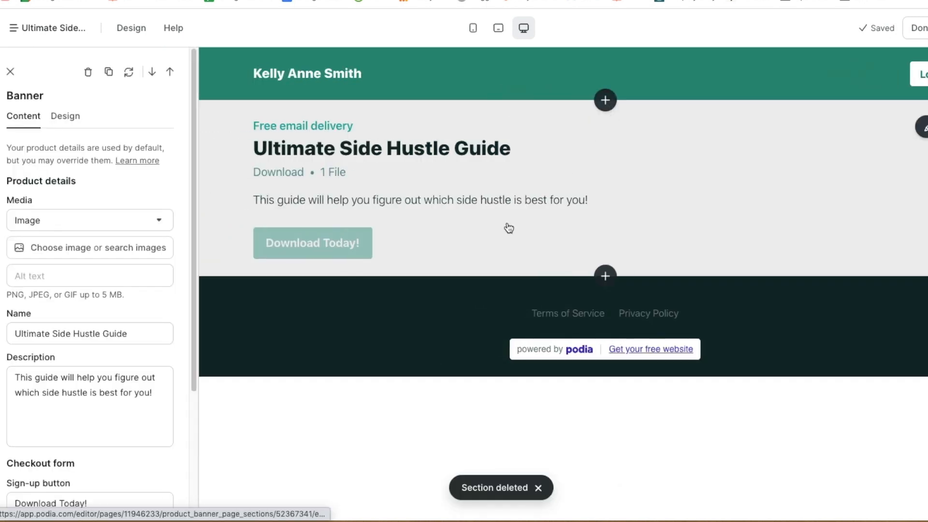
Delete the banner section and insert an Email form section between header and footer
left_click(927, 127)
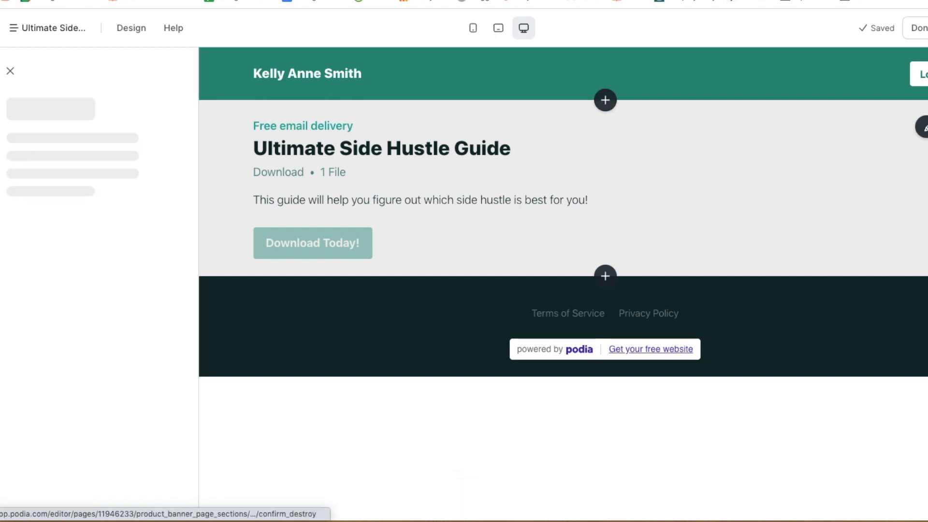
left_click(94, 184)
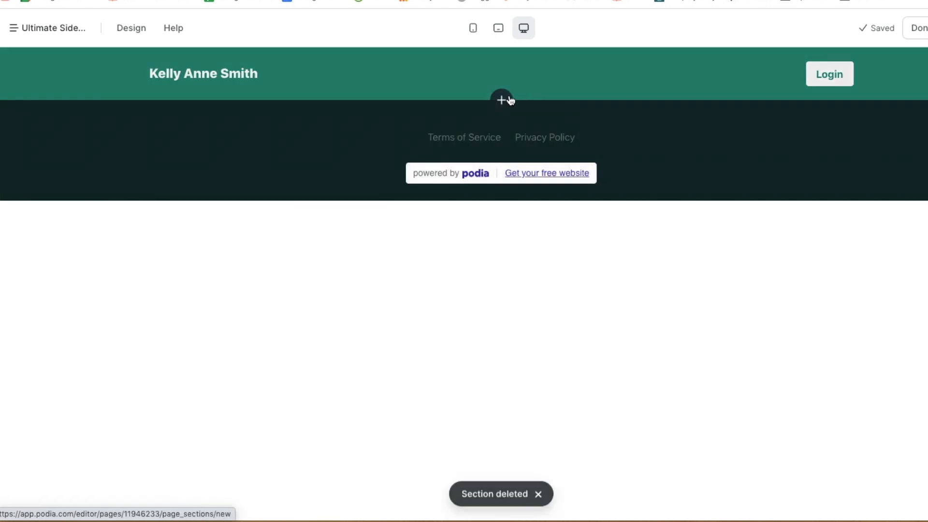
left_click(501, 98)
left_click(62, 418)
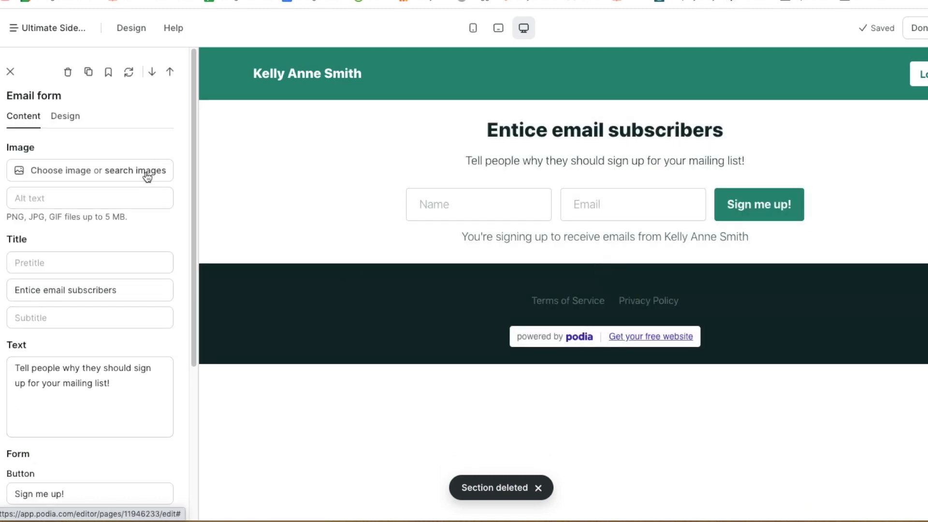
Add guide.png as the email form image and set its width to 40%
left_click(74, 174)
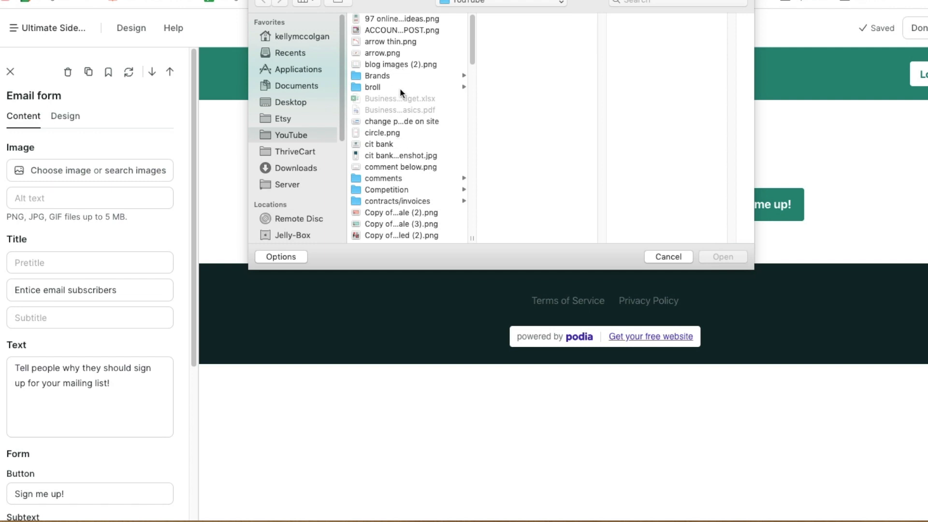
scroll(387, 184, "down", 5)
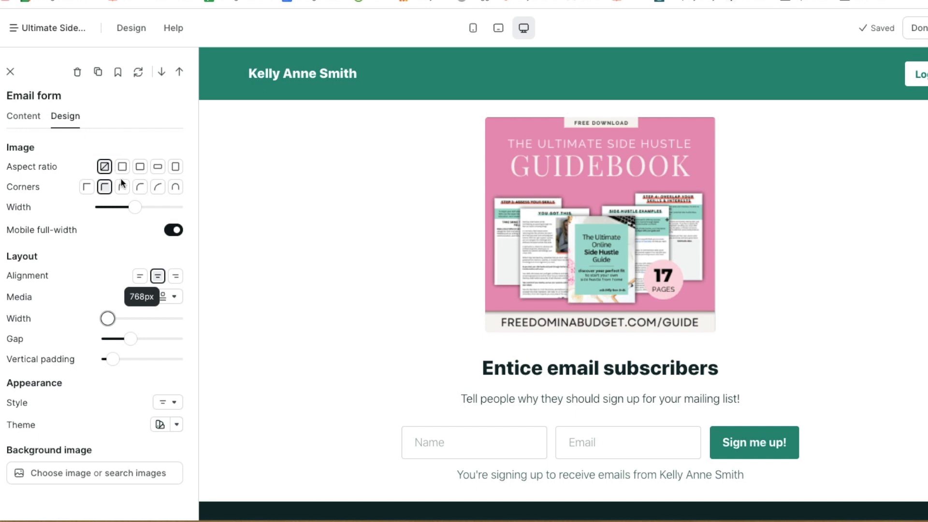
left_click_drag(135, 214, 129, 214)
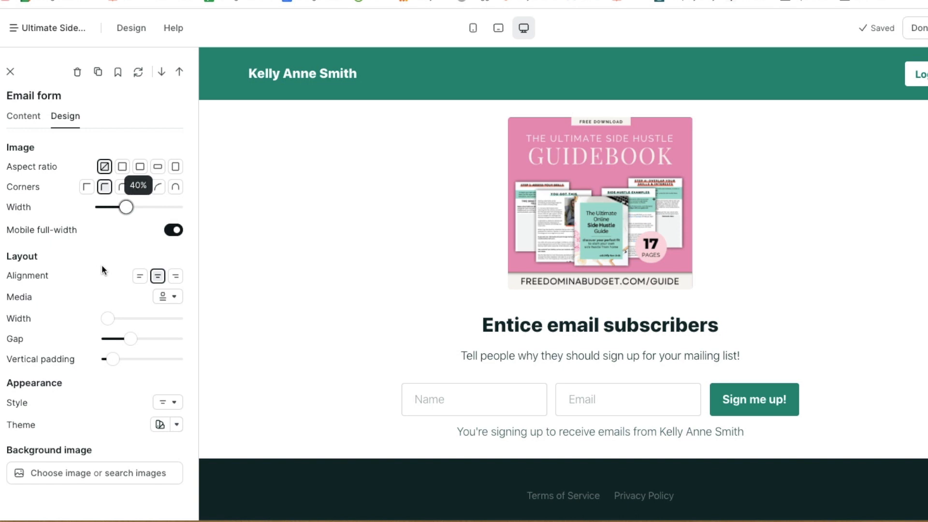
left_click(173, 232)
left_click(174, 231)
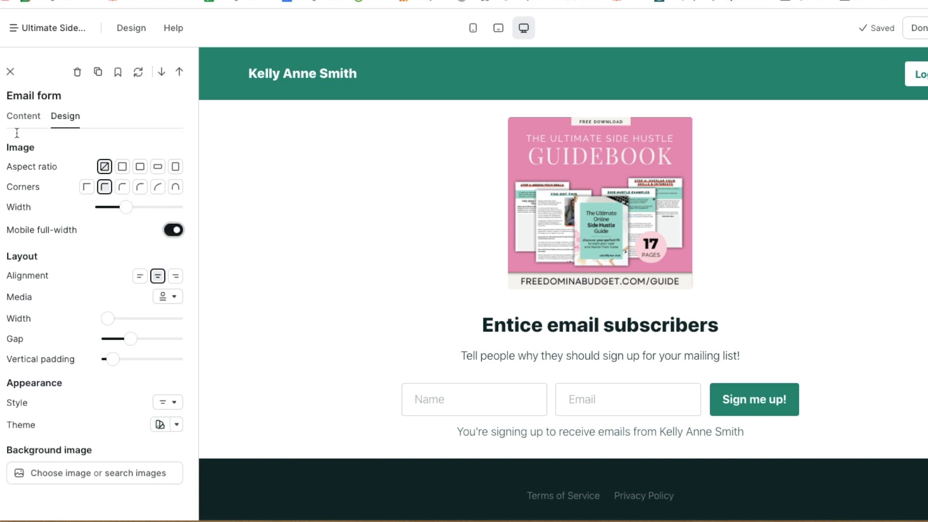
left_click(11, 72)
left_click(513, 249)
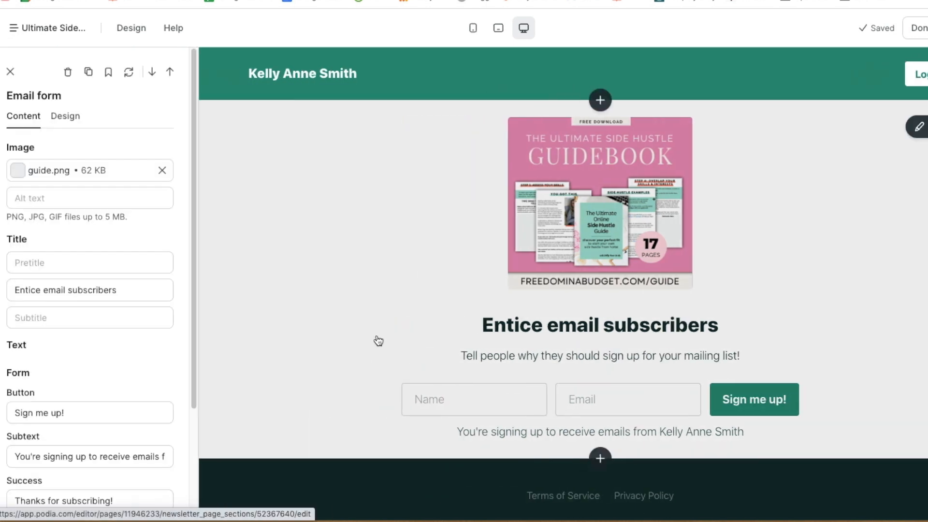
left_click(487, 314)
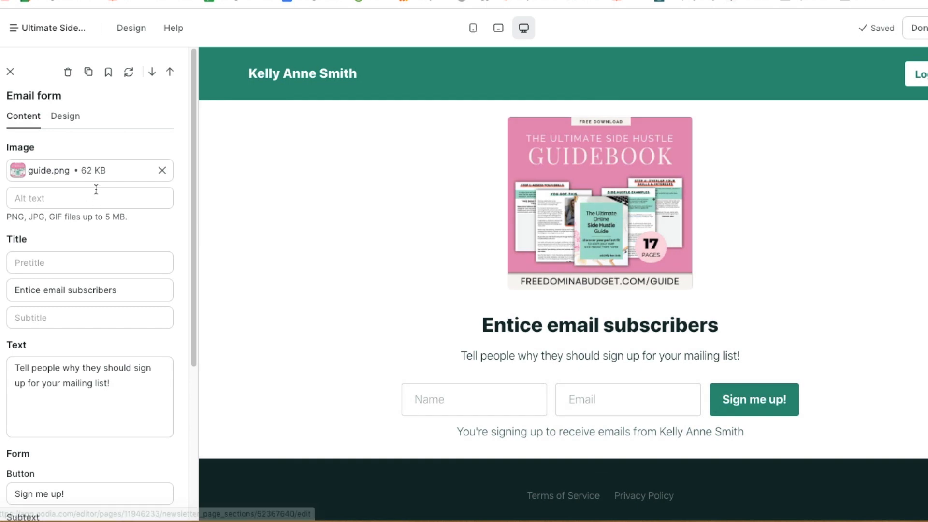
Title the form 'The Ultimate Side Hustle Guide' with body text 'Download today to figure out which side hustle is best for you!'
triple_click(65, 289)
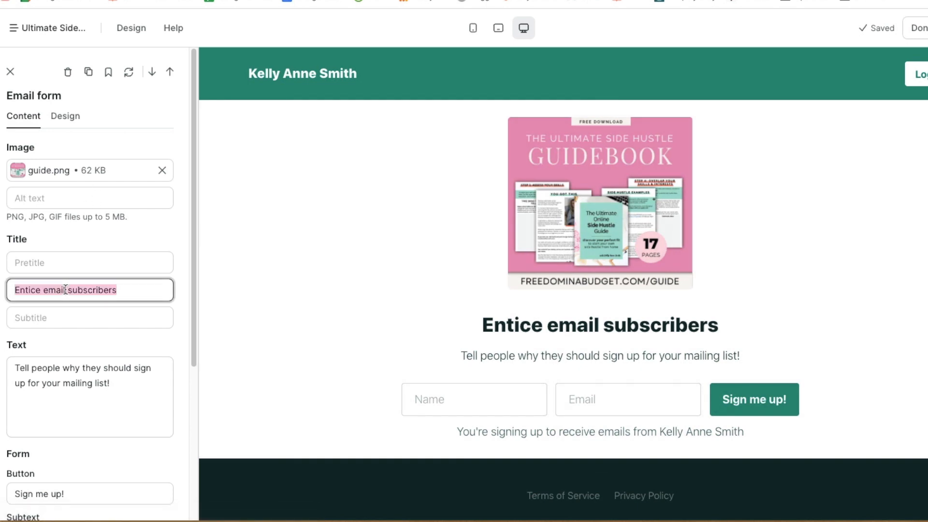
type("The Du")
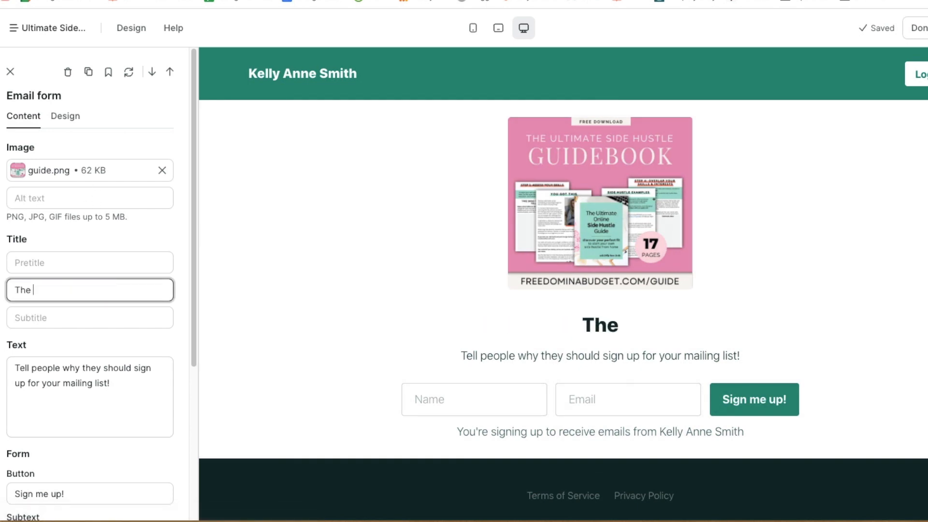
key("BackSpace")
key("BackSpace")
type("Ul")
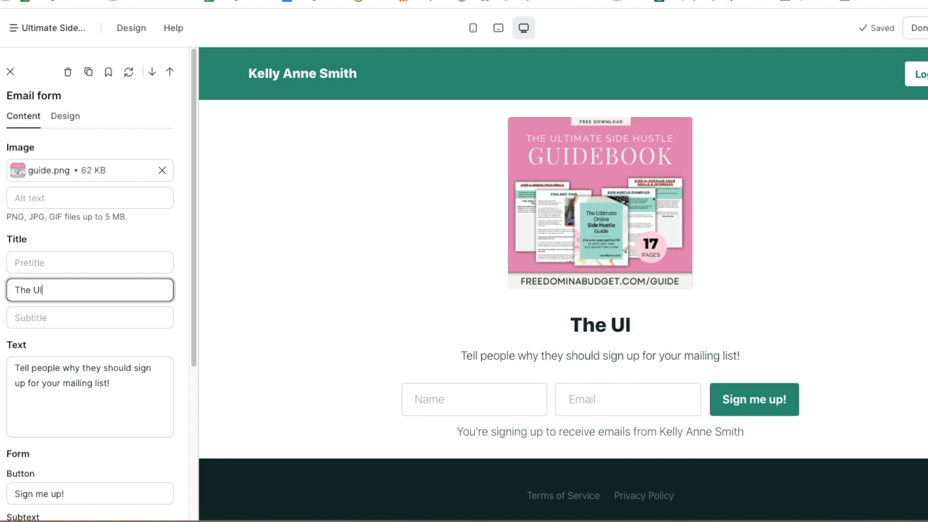
type("timate Side ")
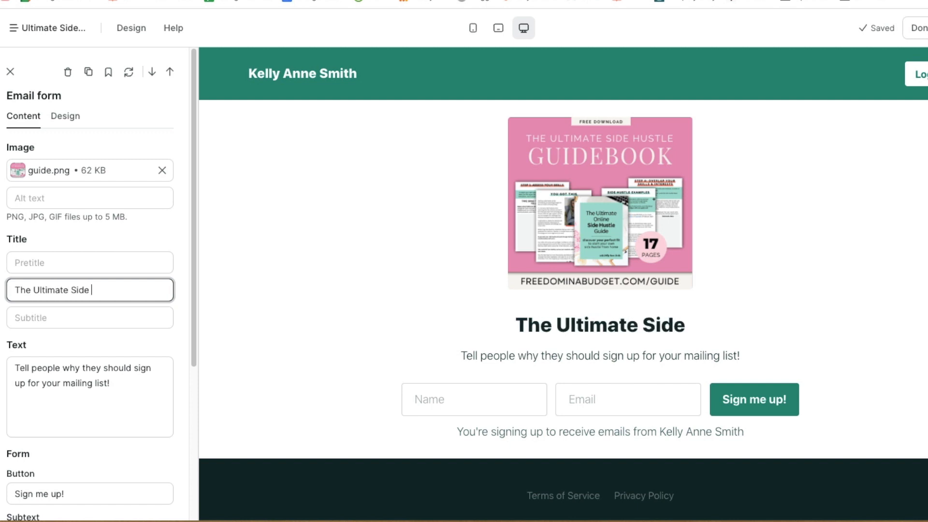
type("Hustle Guide")
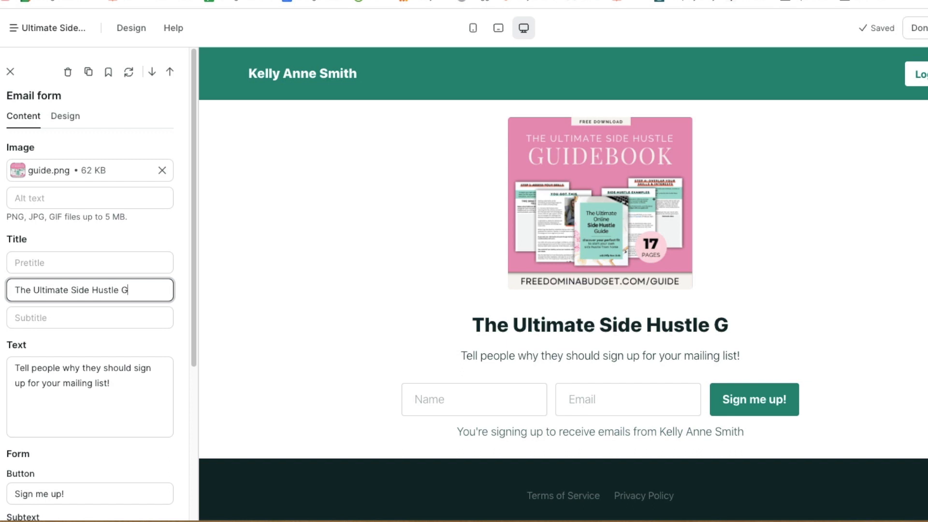
left_click(60, 320)
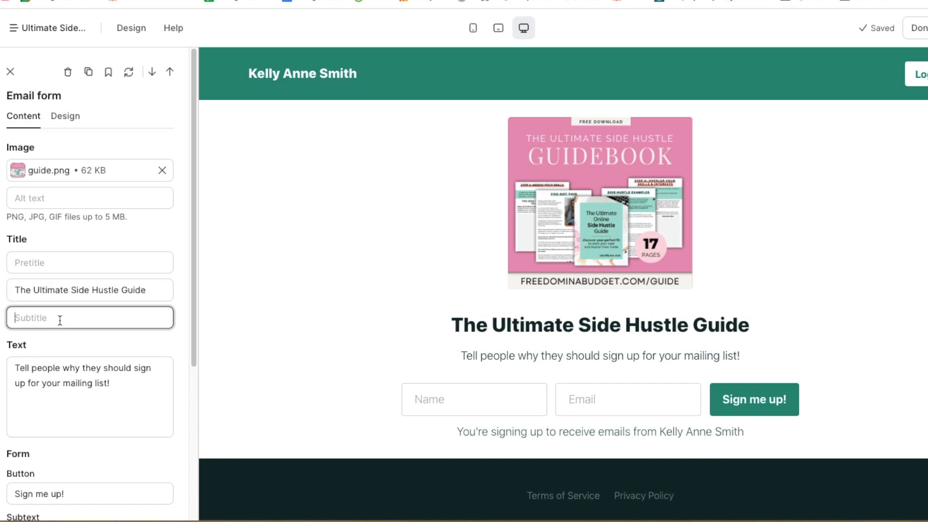
left_click_drag(111, 384, 13, 367)
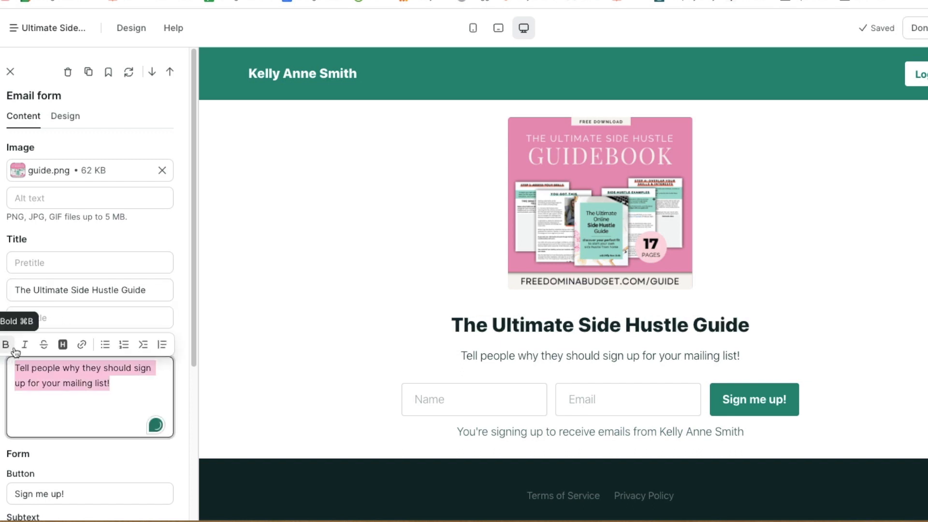
key("BackSpace")
type("Download")
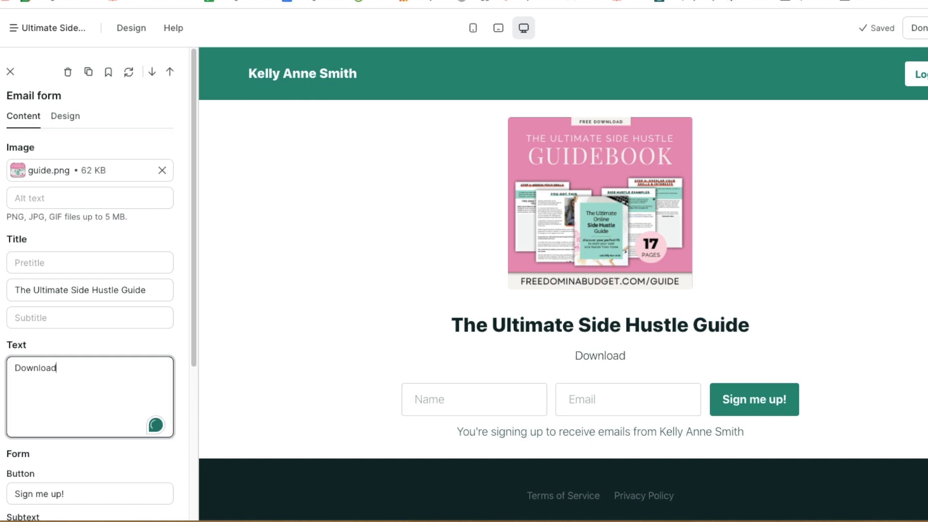
type(" today to f")
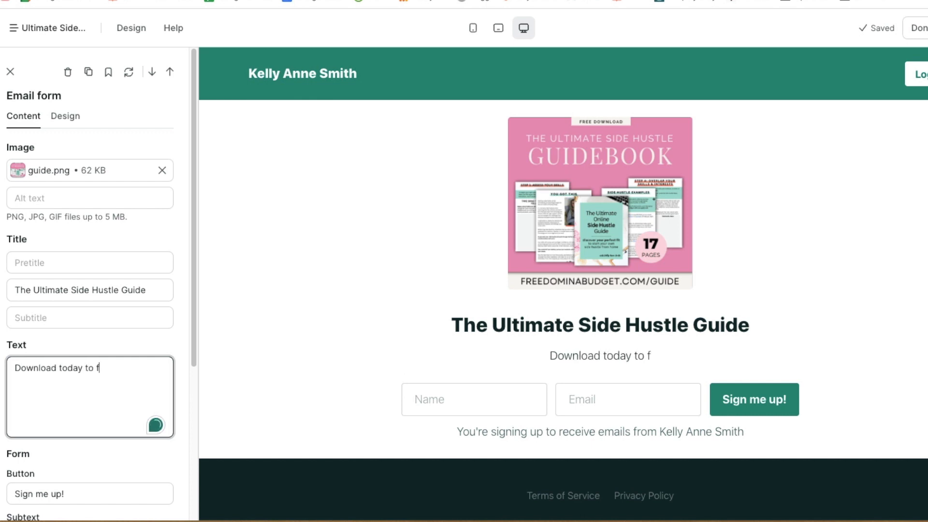
type("igure out which si")
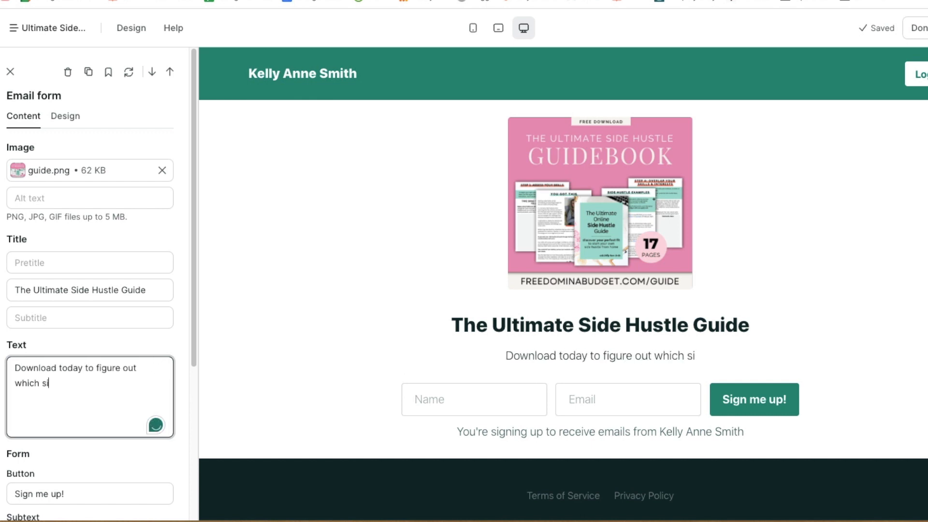
type("de hustle is best ")
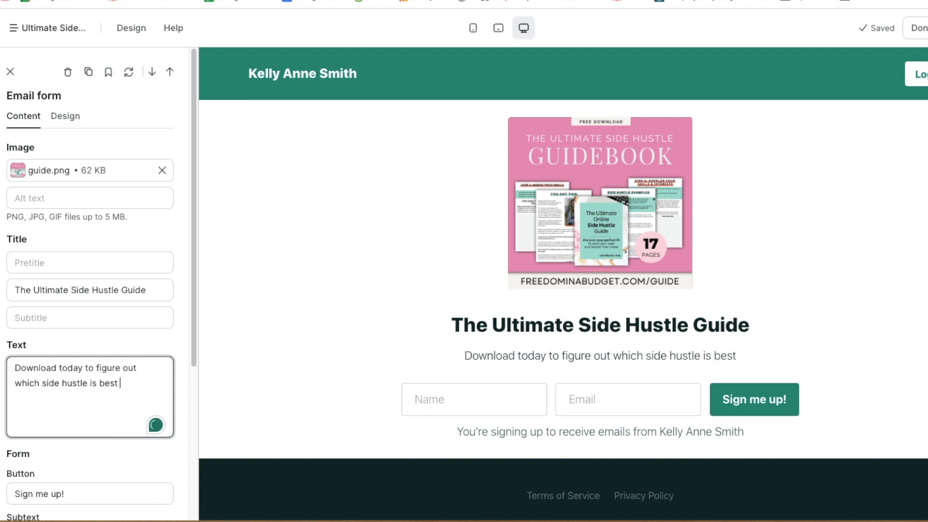
type("for you!")
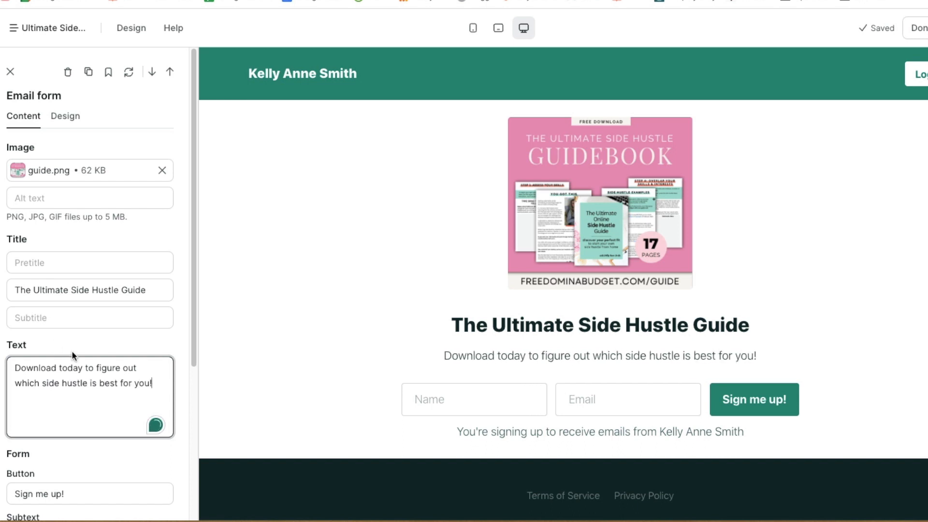
Change the signup button label from 'Sign me up!' to 'Download today!'
scroll(73, 358, "down", 4)
double_click(66, 311)
left_click_drag(14, 317, 66, 310)
type("Downlo")
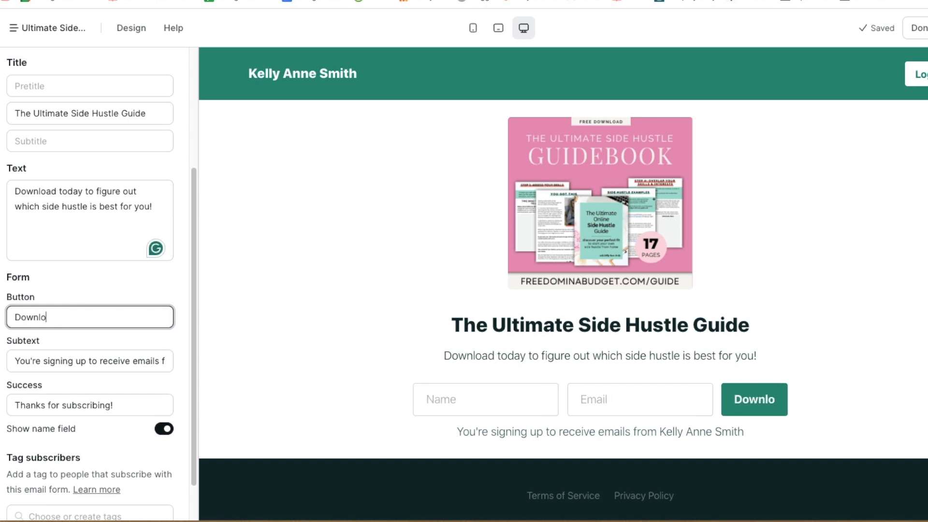
type("ad today!")
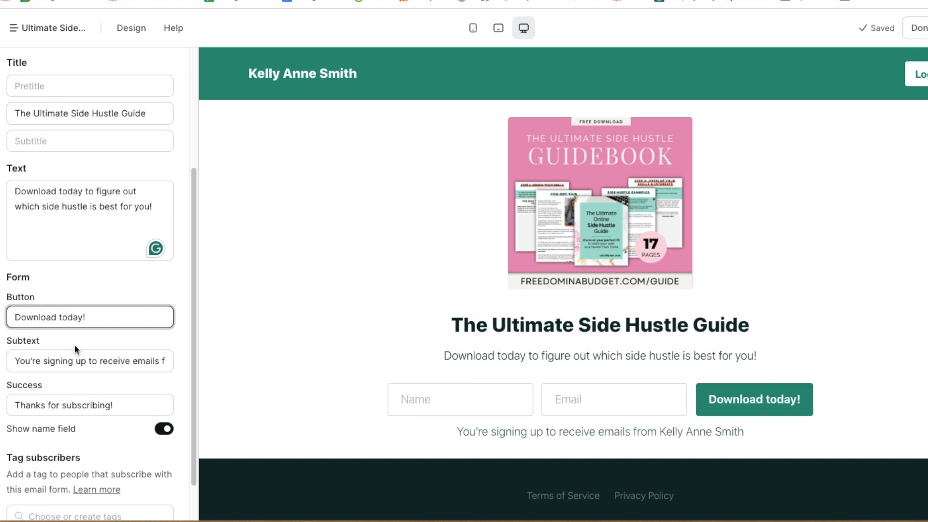
left_click(87, 365)
Set the success message to 'Thanks for subscribing! Check your email to download the free PDF!'
scroll(87, 376, "down", 1)
left_click(81, 371)
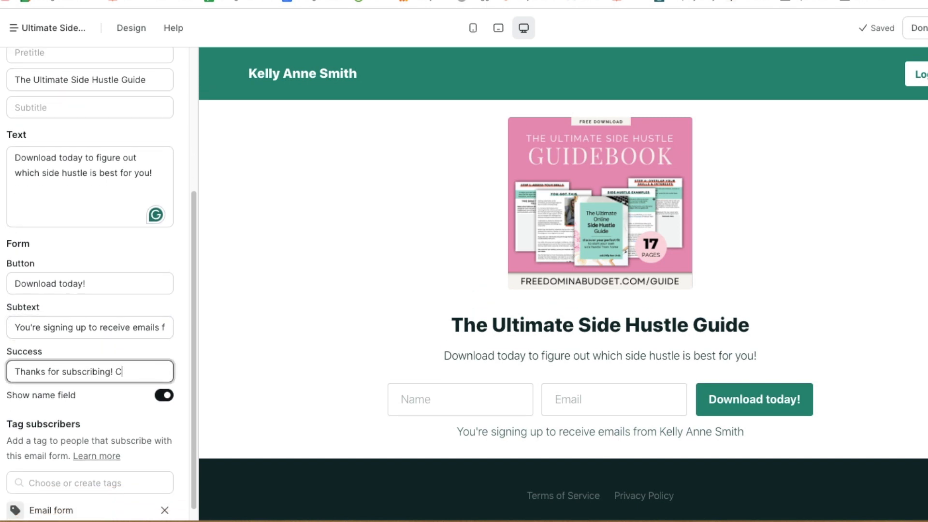
type("cribing! Check your email to download")
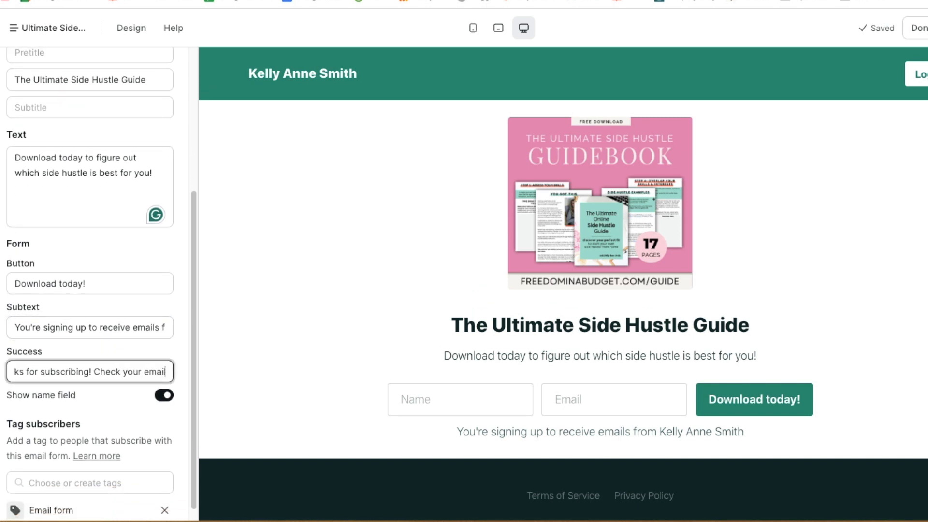
type(" the")
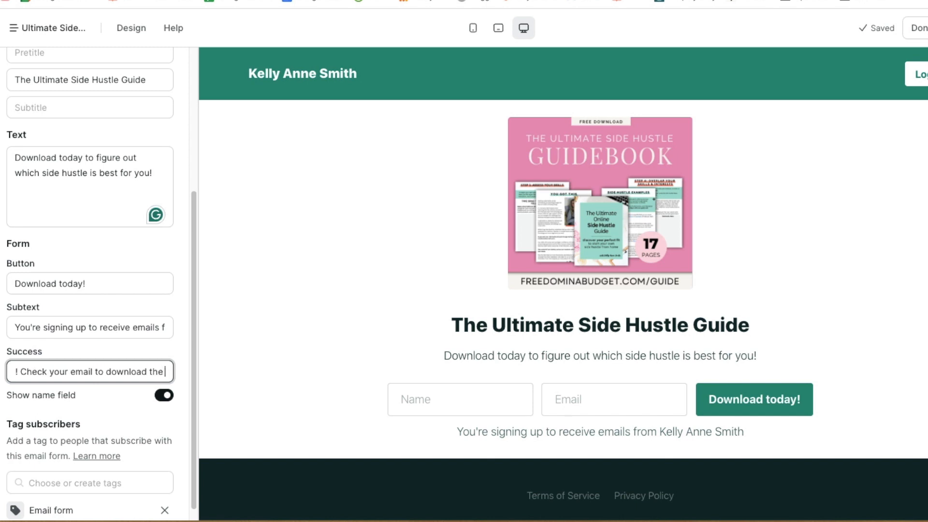
type(" fre")
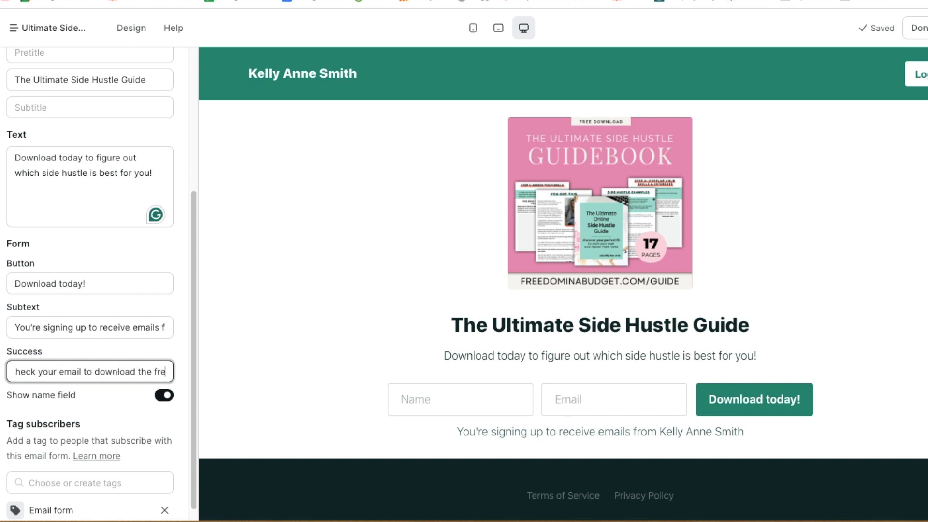
type("e PDF!")
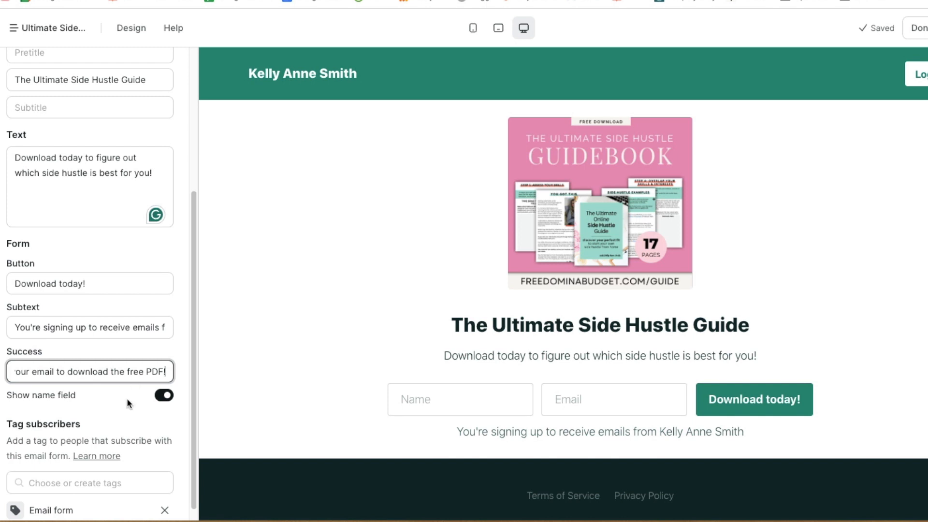
left_click(134, 353)
double_click(141, 369)
key("Left")
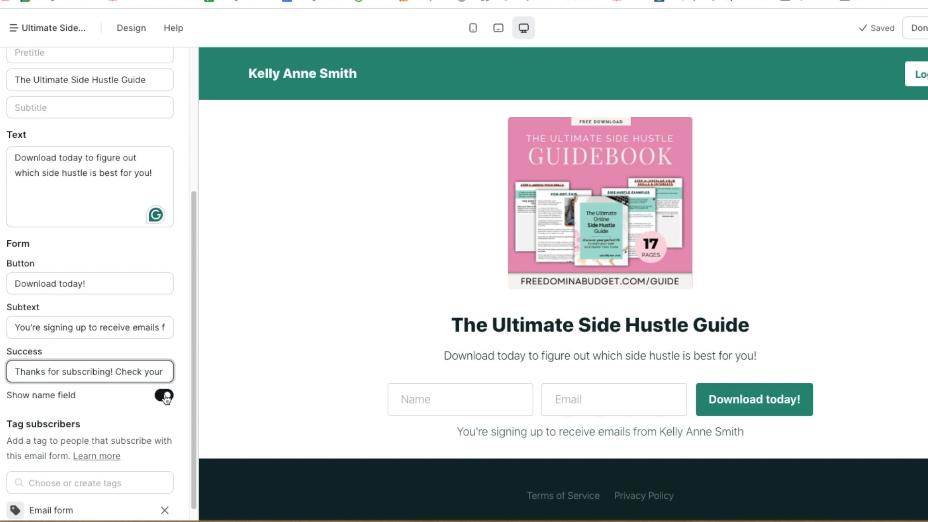
Tag new subscribers 'Ultimate Side Hustle Guide', check the live page, and publish it
scroll(116, 405, "down", 1)
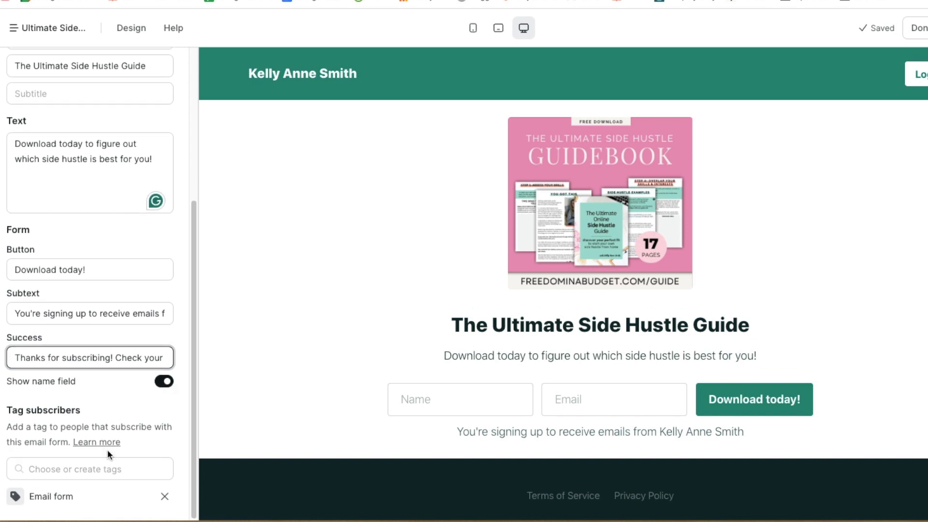
left_click(96, 471)
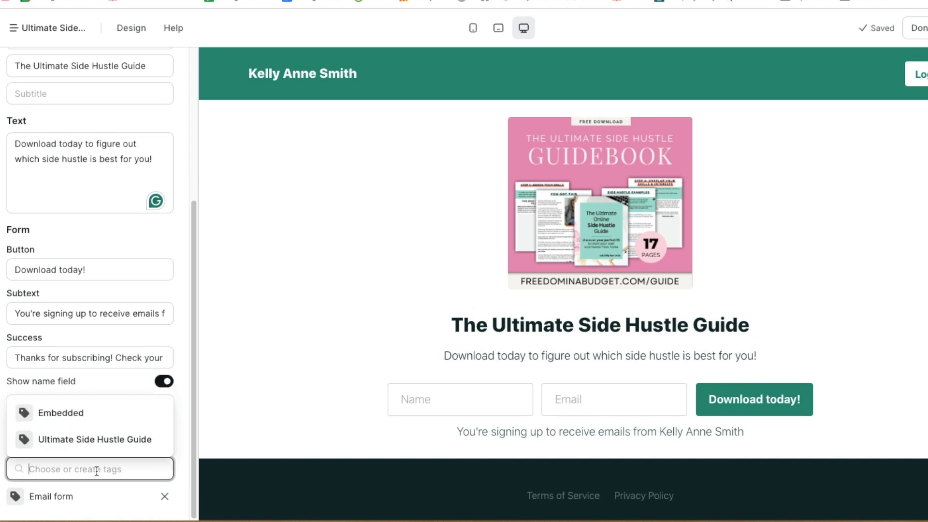
left_click(93, 439)
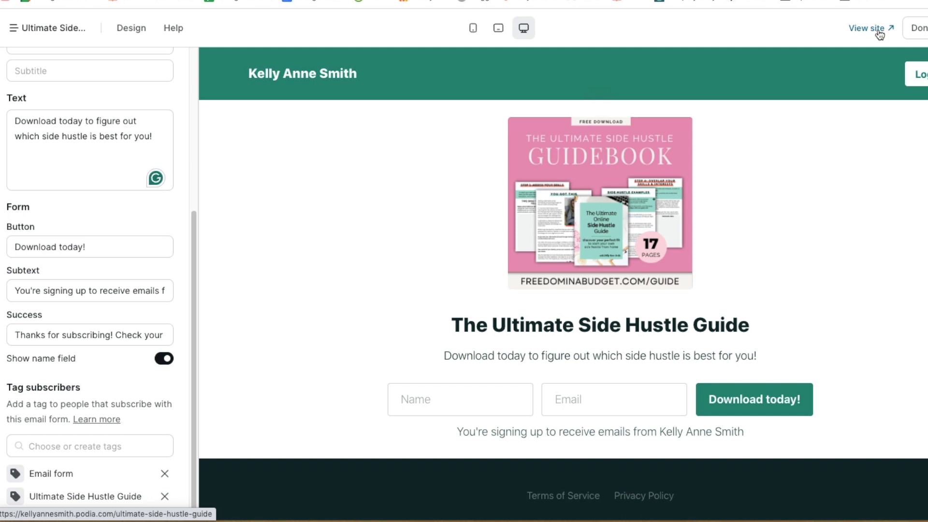
left_click(865, 28)
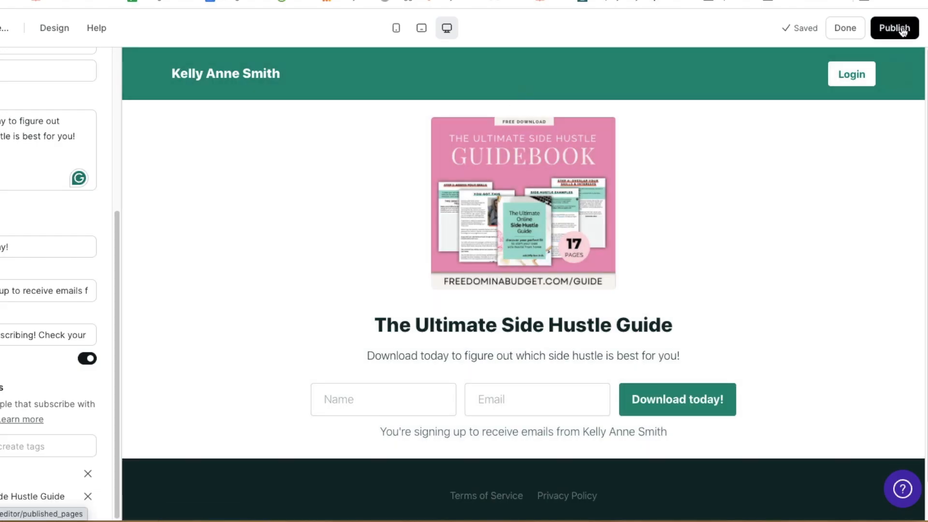
left_click(900, 30)
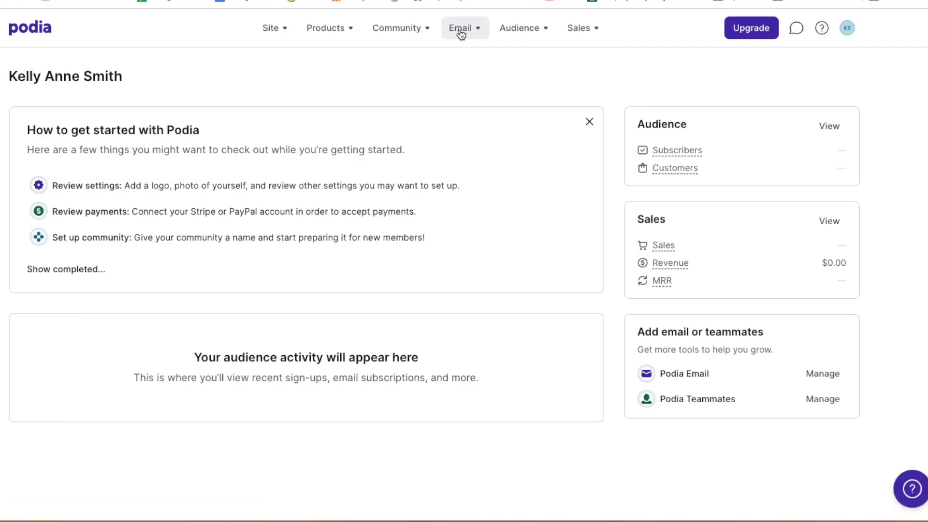
Open The Ultimate Side Hustle Guide campaign for editing from Email > Campaigns
left_click(459, 30)
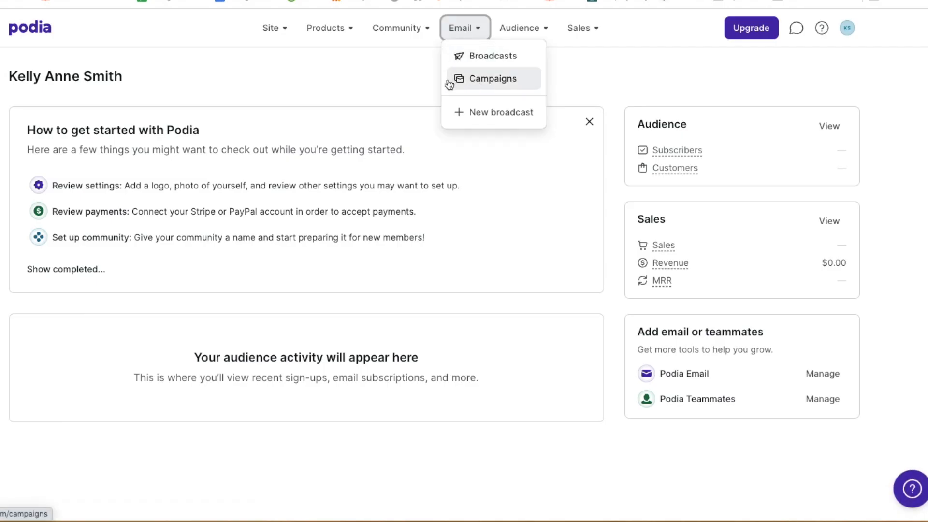
left_click(457, 79)
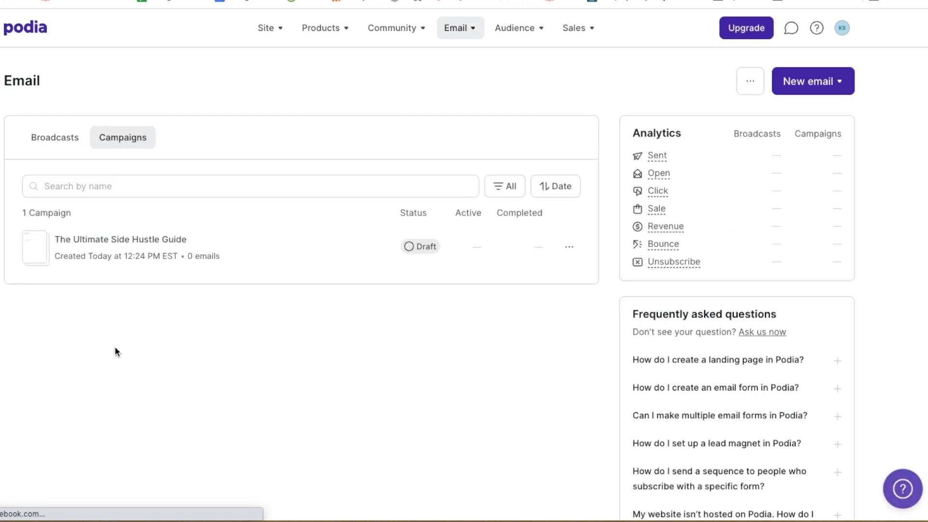
left_click(568, 247)
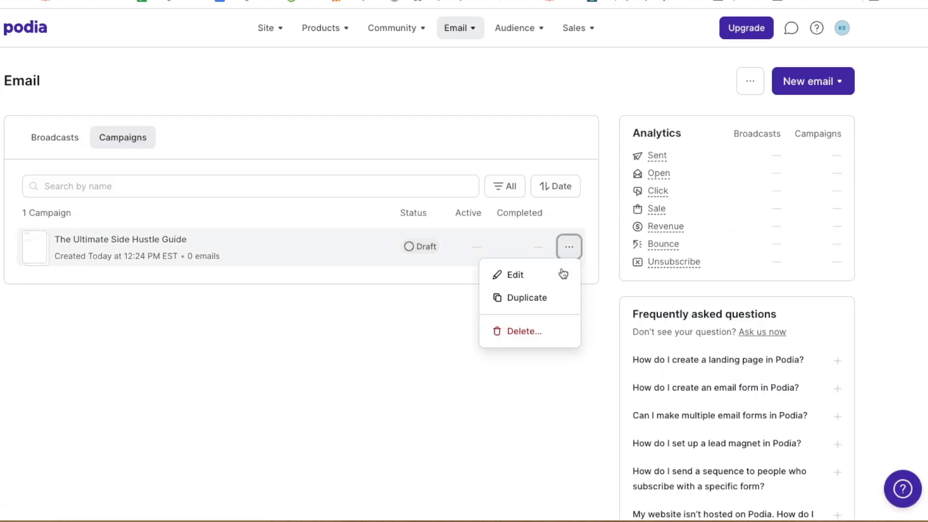
left_click(557, 273)
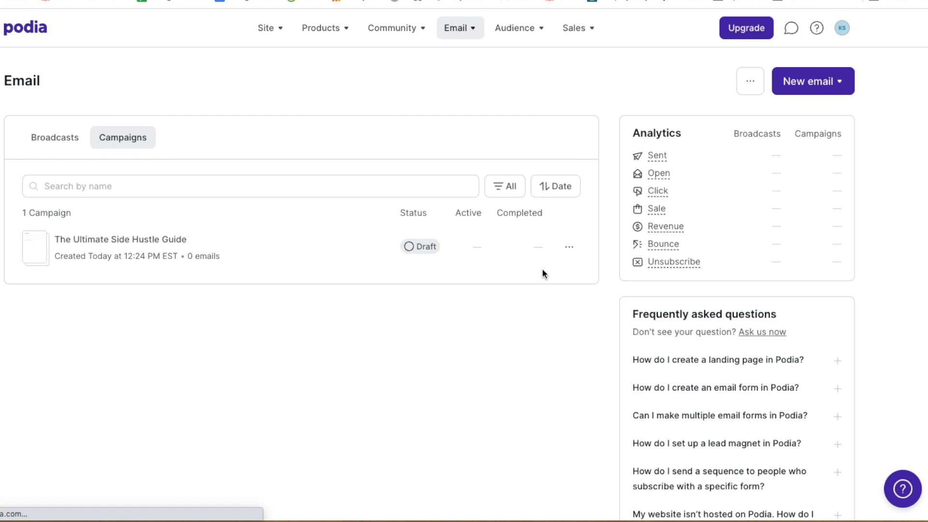
Add an entrance condition: tagged with 'Ultimate Side Hustle Guide'
scroll(345, 267, "down", 3)
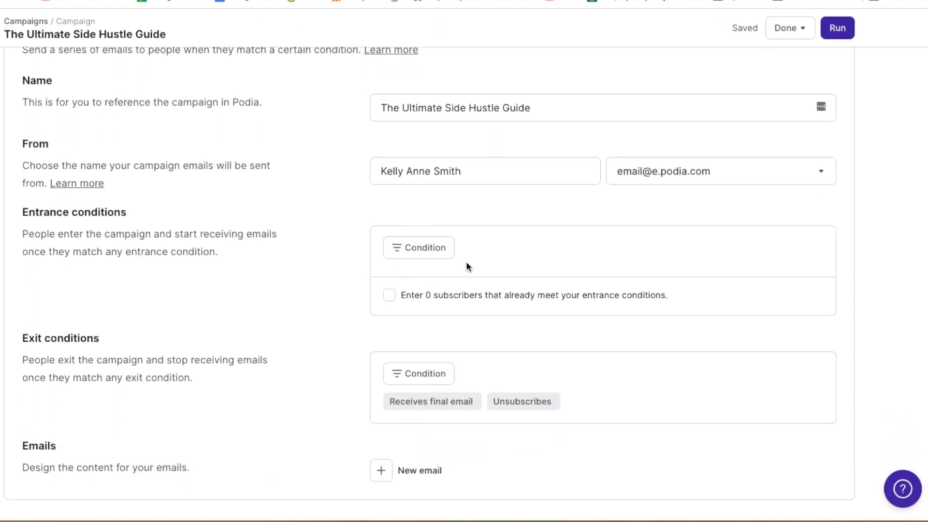
left_click(428, 249)
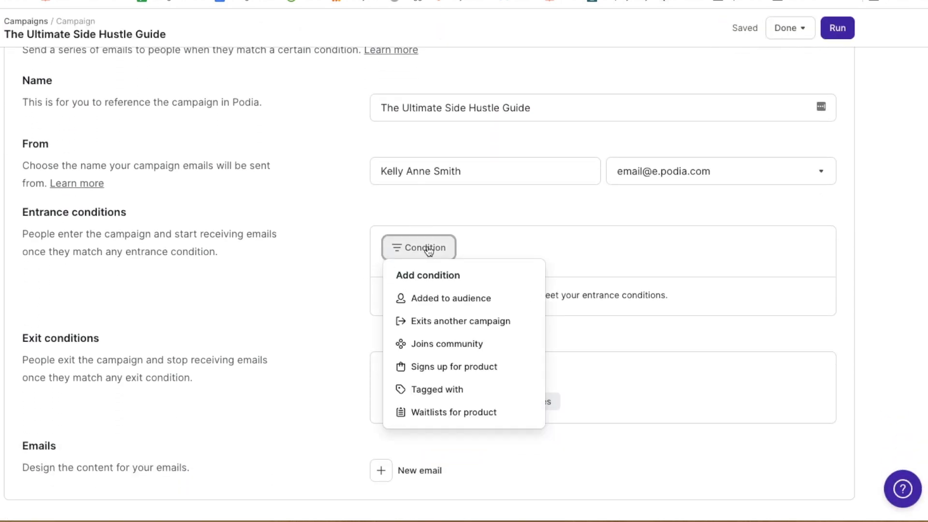
left_click(472, 391)
left_click(458, 307)
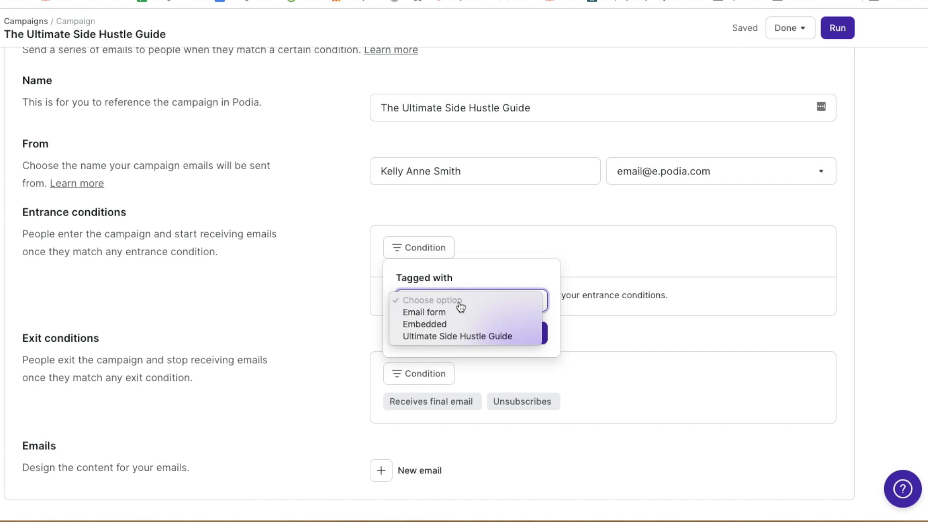
left_click(472, 340)
left_click(511, 337)
scroll(349, 315, "down", 1)
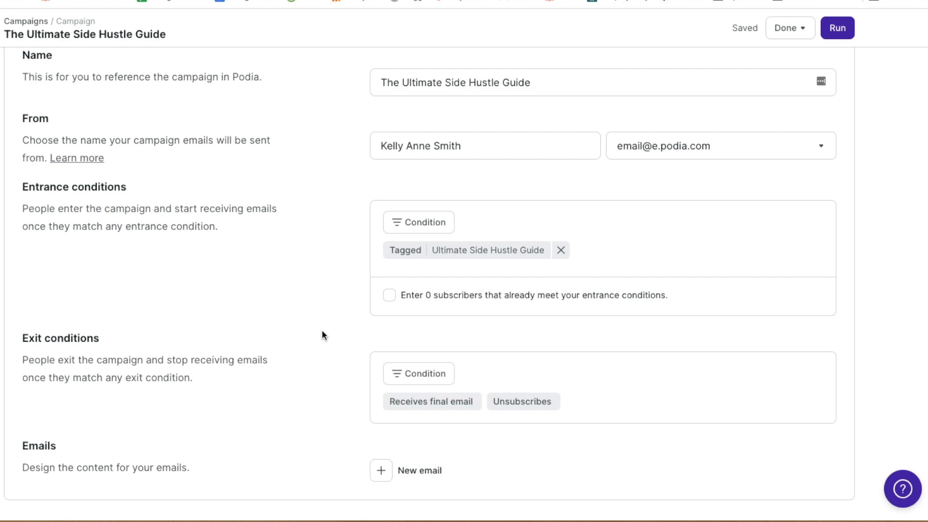
Add a new campaign email with a 0-day delay
left_click(424, 472)
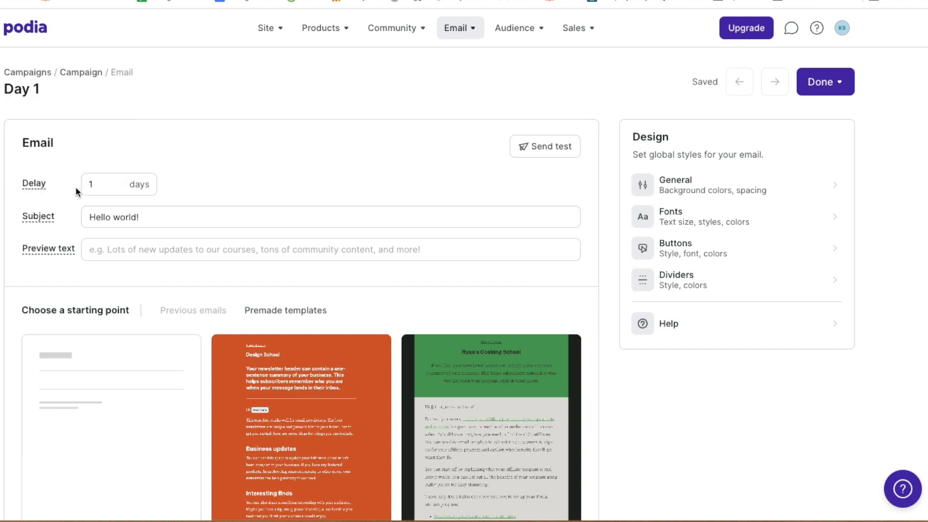
double_click(91, 184)
type("0")
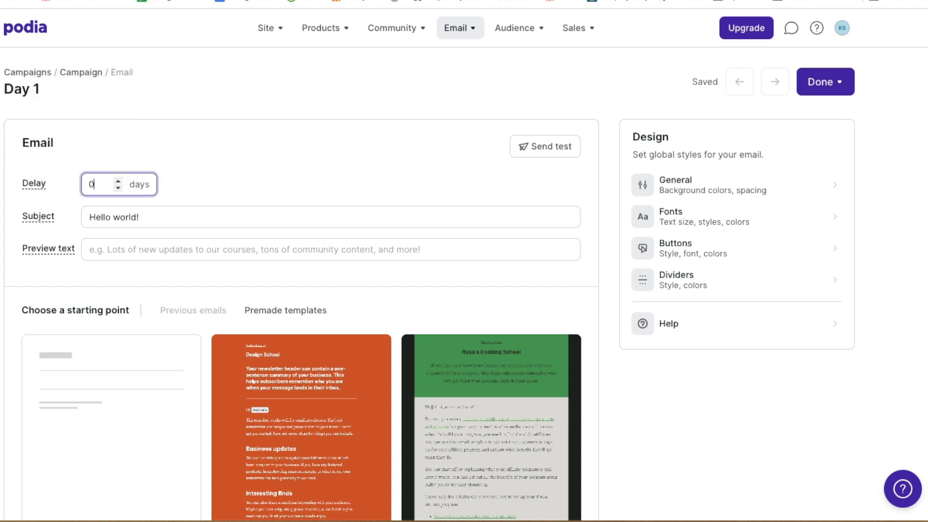
left_click(204, 198)
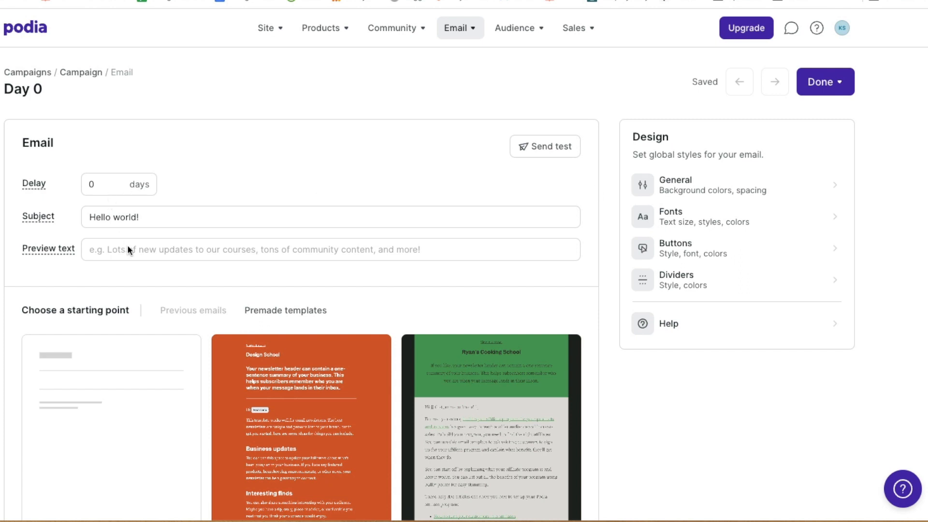
Set the subject to '[Part 1 of 4] Your Side Hustle Workbook' and start the preview text
triple_click(133, 218)
type("[Part 1 of 4] Your Side Hustle Workbook")
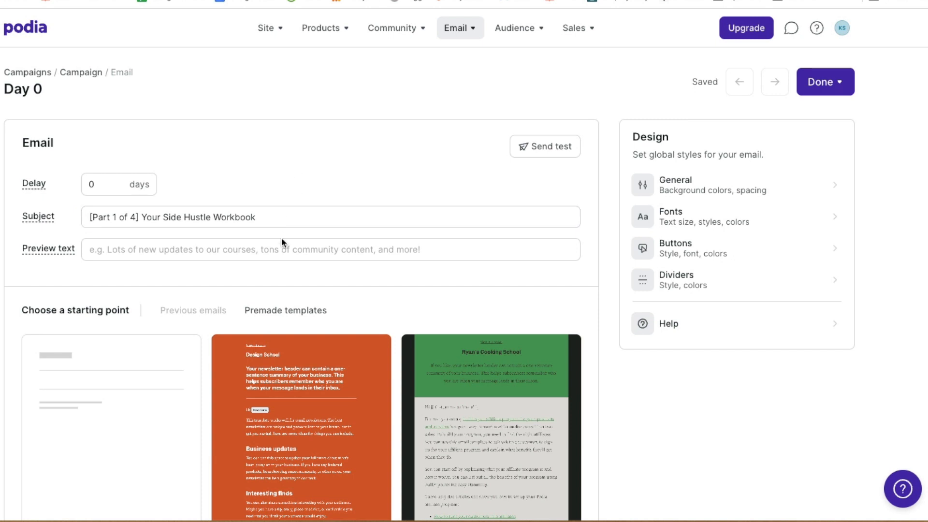
left_click(279, 253)
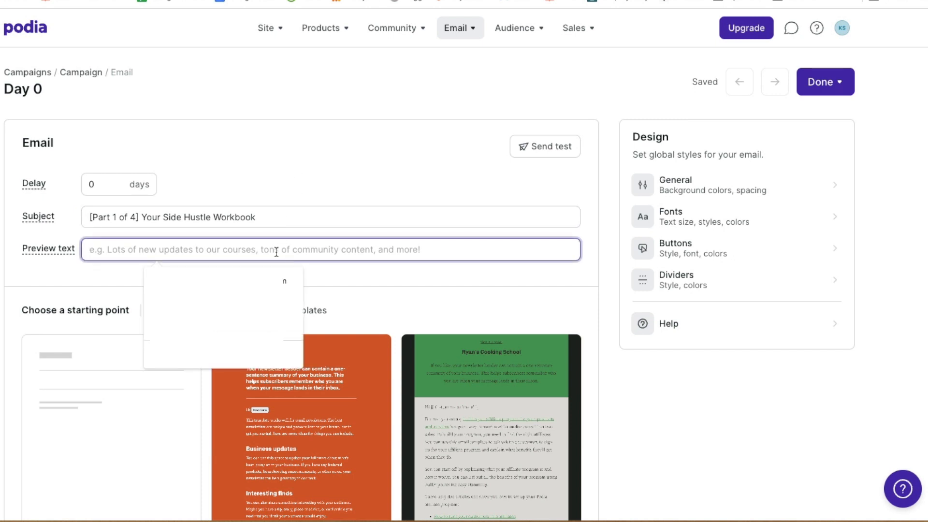
type("Download today!")
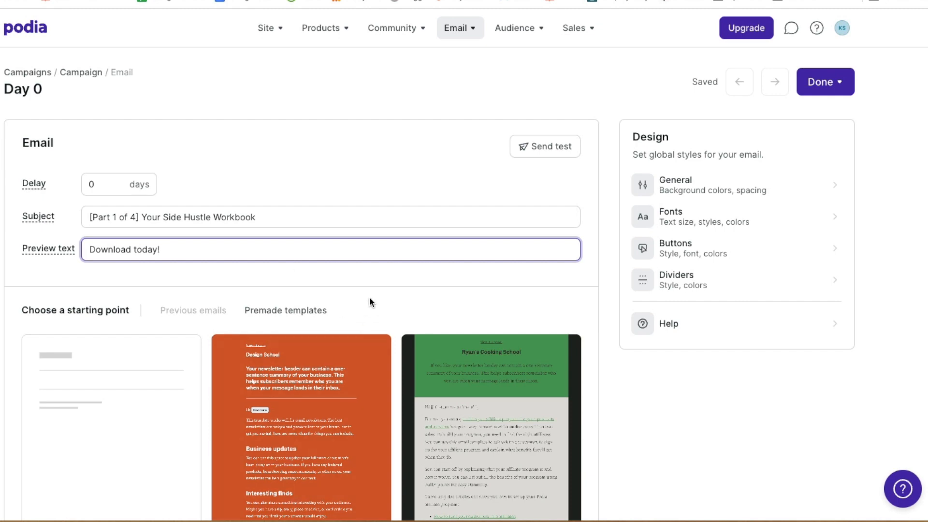
Finish the preview text 'Download today!' and scroll to the template options
left_click(375, 273)
scroll(376, 273, "down", 5)
mouse_move(100, 203)
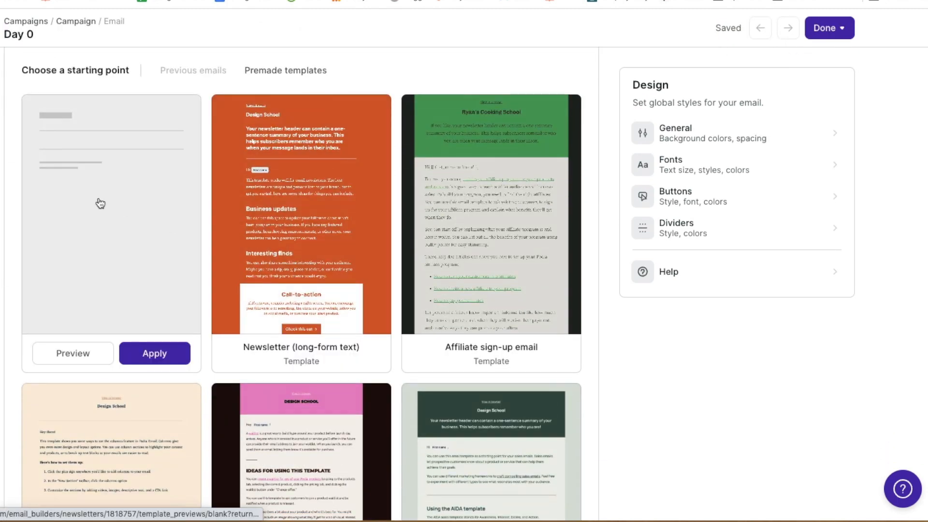
mouse_move(330, 186)
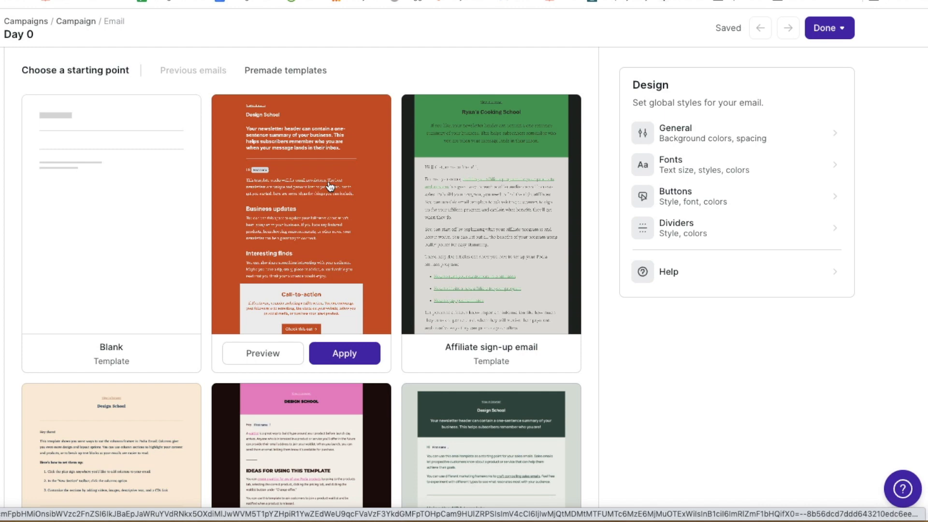
scroll(393, 220, "down", 3)
scroll(394, 222, "up", 7)
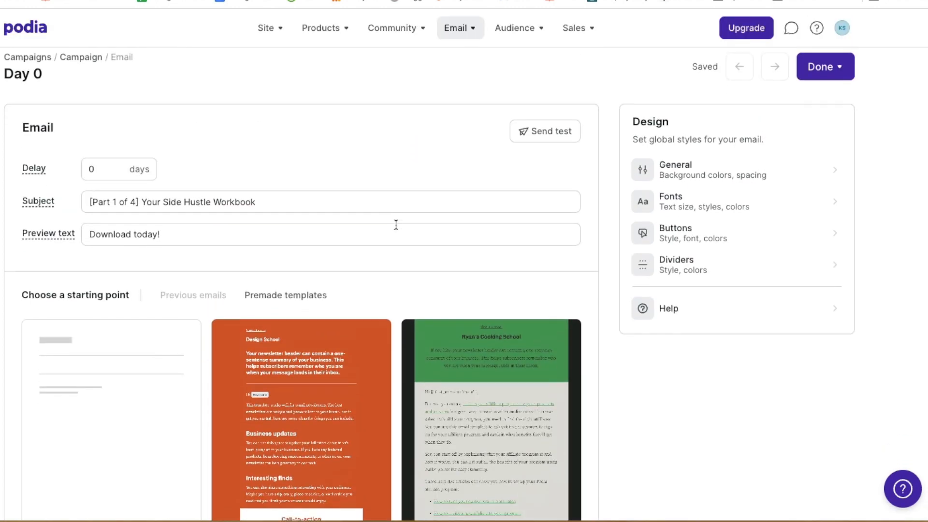
scroll(396, 224, "down", 3)
Browse the premade templates and apply the Colorful template
left_click(307, 179)
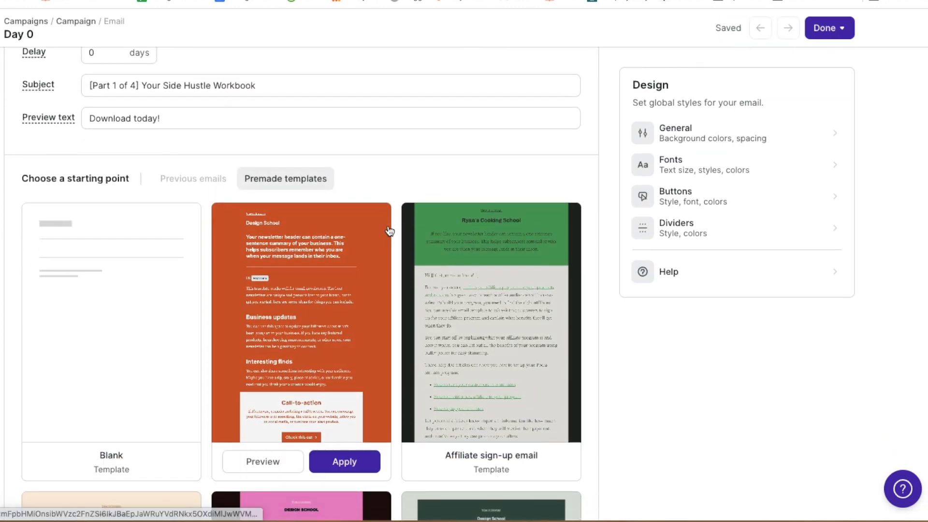
scroll(389, 229, "down", 3)
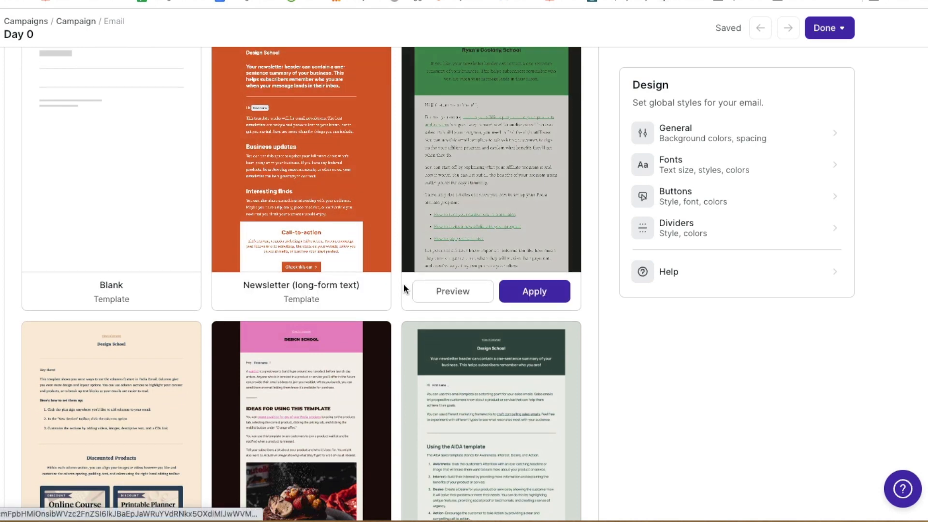
scroll(403, 283, "down", 3)
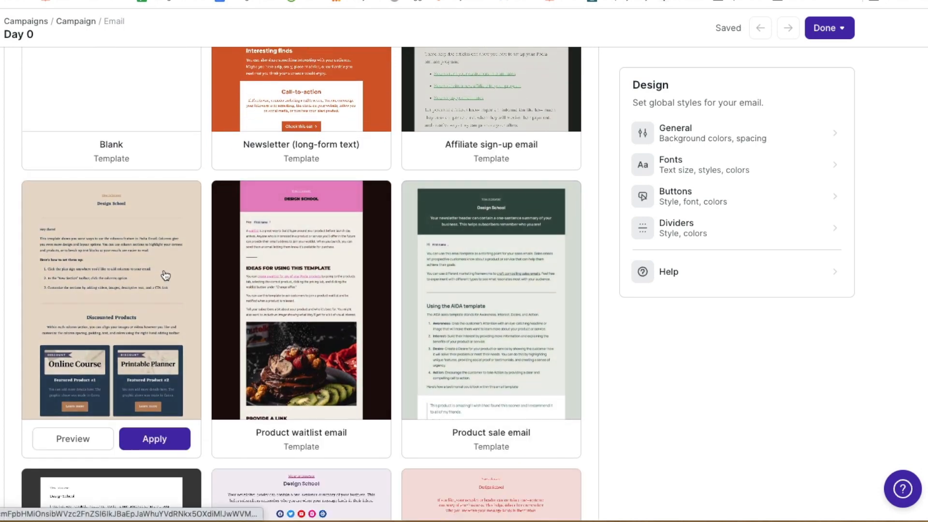
scroll(335, 294, "down", 1)
scroll(336, 294, "down", 5)
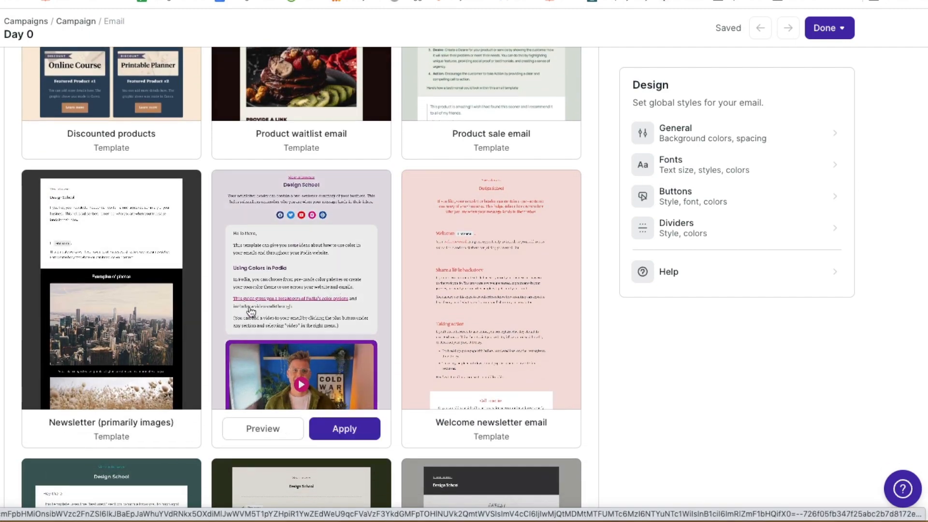
scroll(459, 309, "down", 6)
scroll(256, 338, "down", 2)
scroll(257, 337, "down", 5)
scroll(358, 331, "down", 4)
scroll(358, 328, "up", 12)
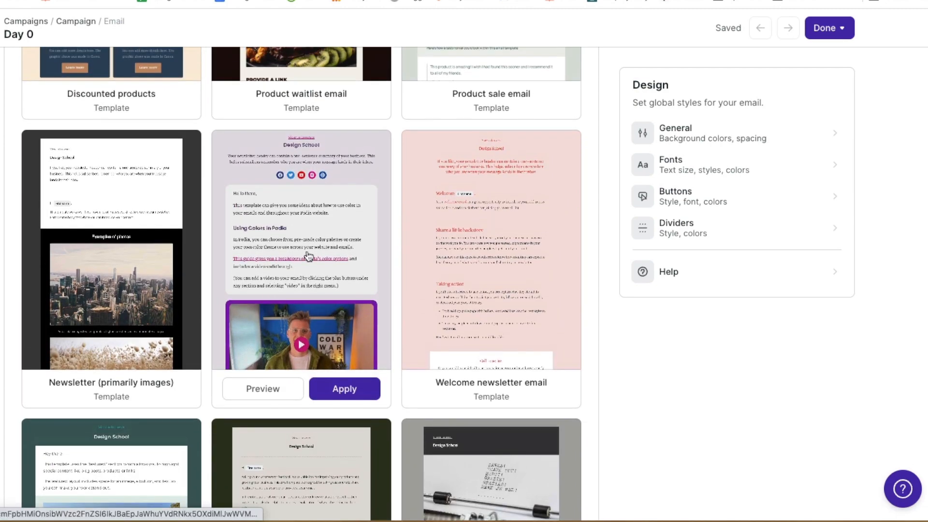
left_click(363, 391)
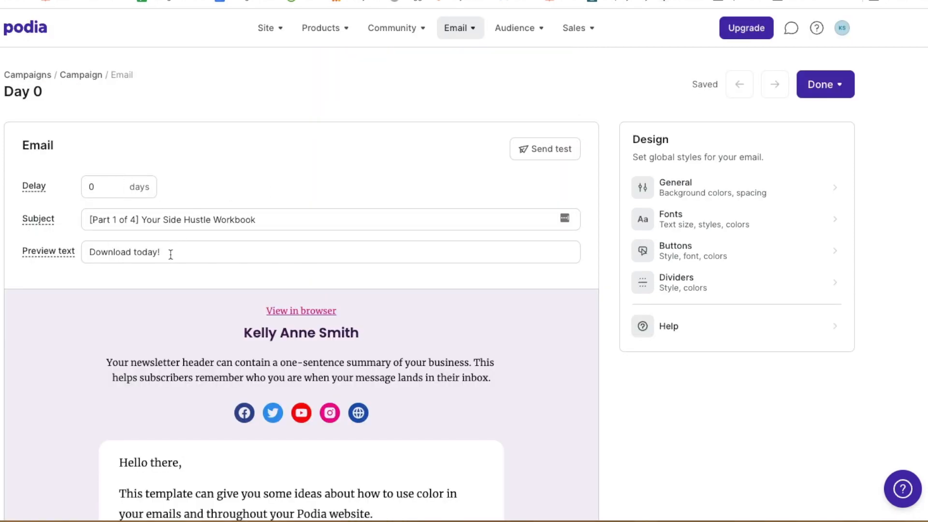
scroll(183, 254, "down", 3)
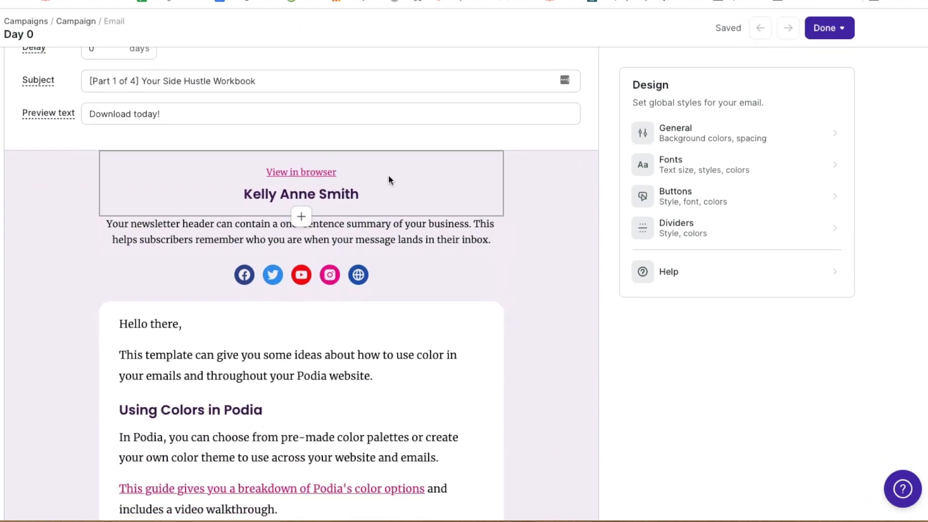
Delete the social icons row from the top of the email
left_click(390, 180)
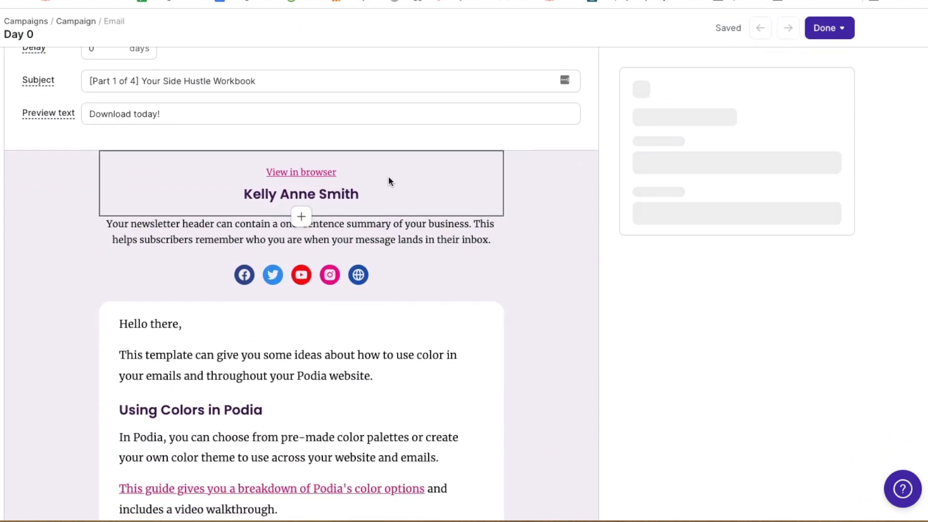
left_click(397, 232)
left_click(430, 193)
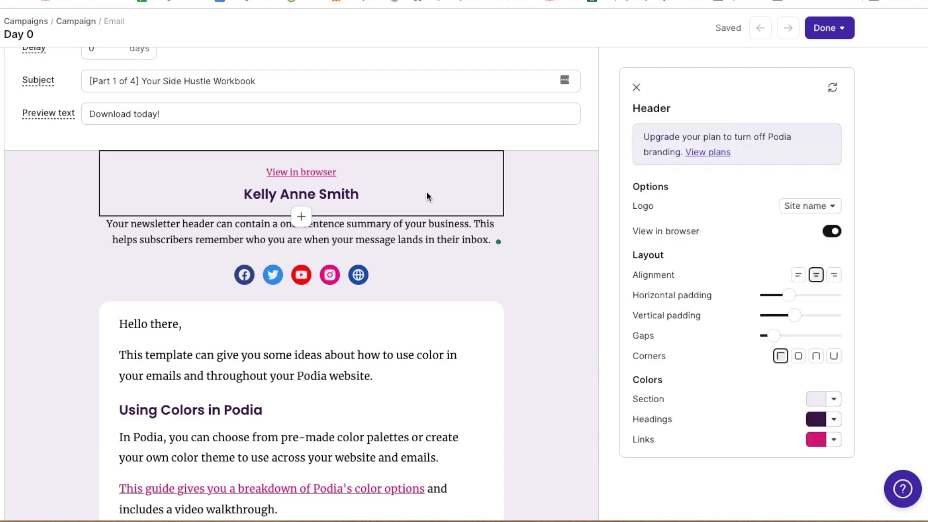
scroll(389, 189, "down", 1)
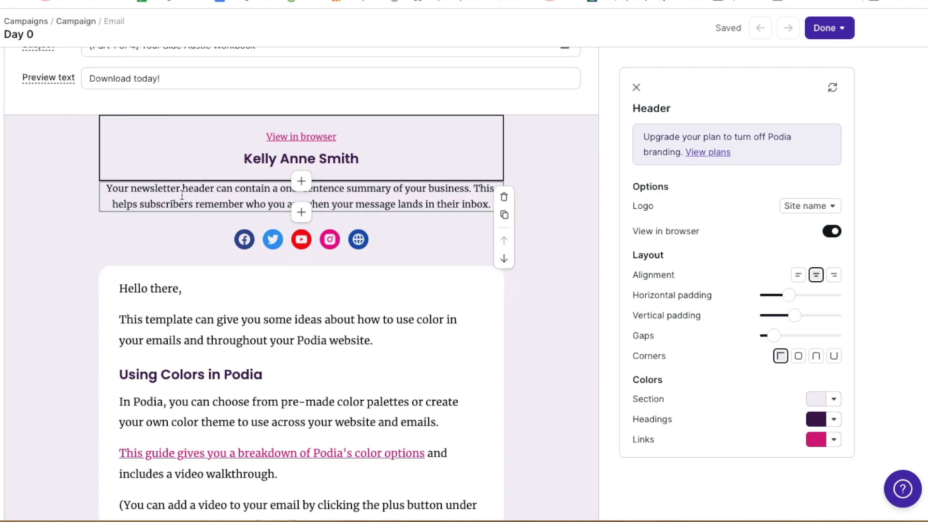
left_click(188, 192)
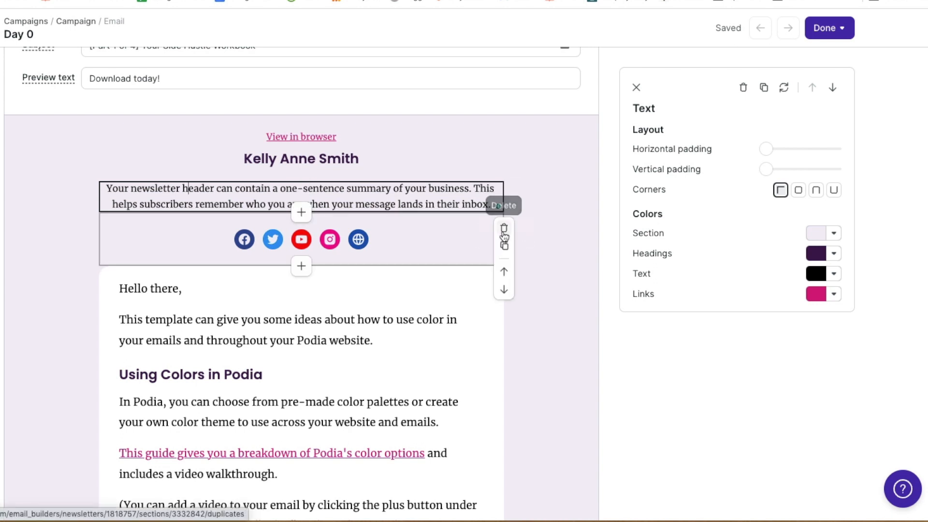
left_click(504, 227)
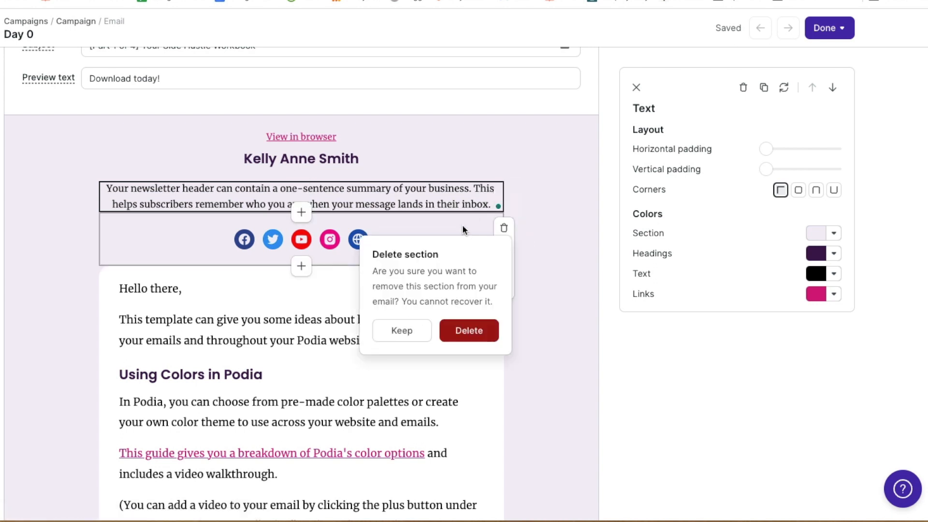
left_click(472, 331)
Delete the one-sentence newsletter summary text block
left_click(385, 199)
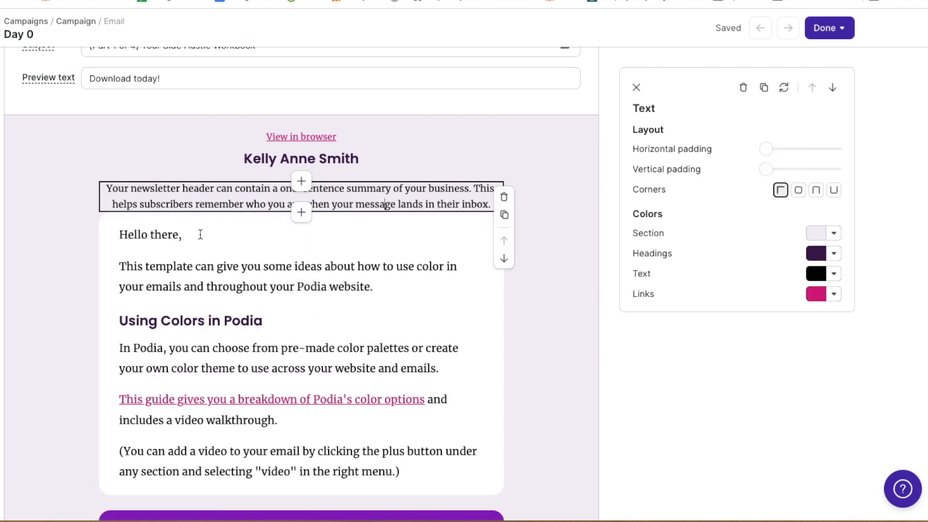
left_click(504, 197)
left_click(469, 301)
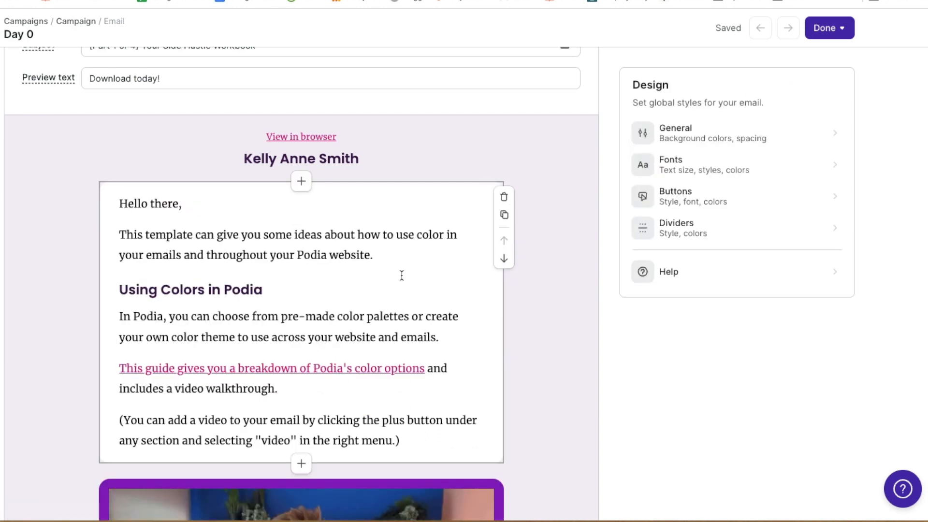
Widen the text block's horizontal padding, keeping fully rounded corners
left_click(411, 272)
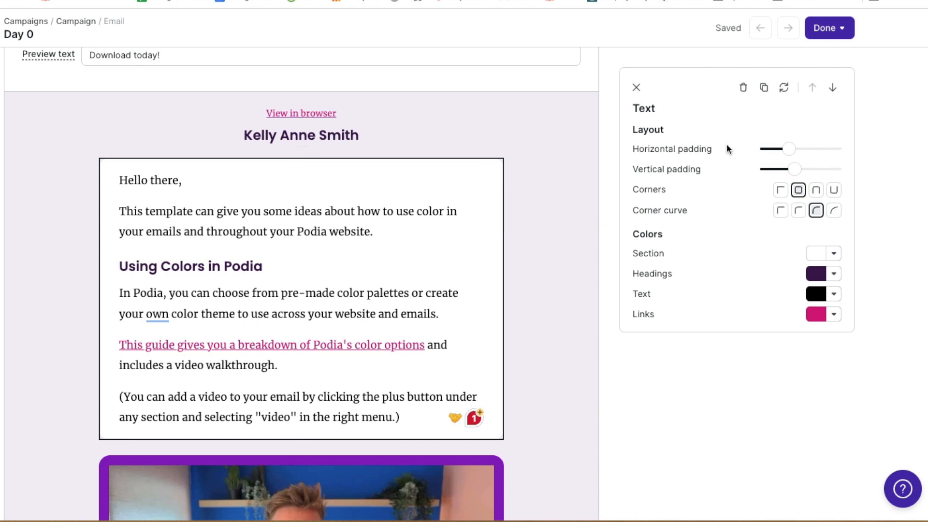
mouse_move(787, 151)
left_mouse_down()
mouse_move(876, 155)
mouse_move(723, 166)
mouse_move(791, 151)
left_mouse_up()
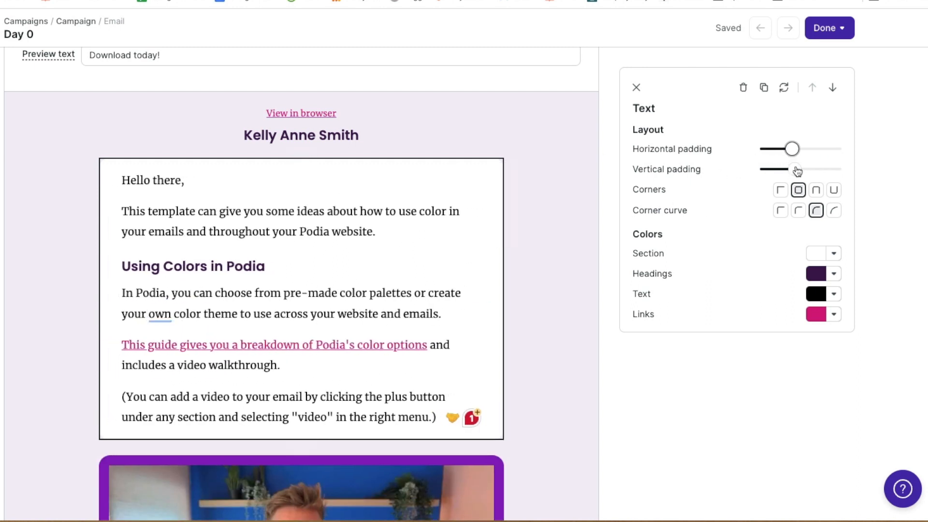
left_click(817, 191)
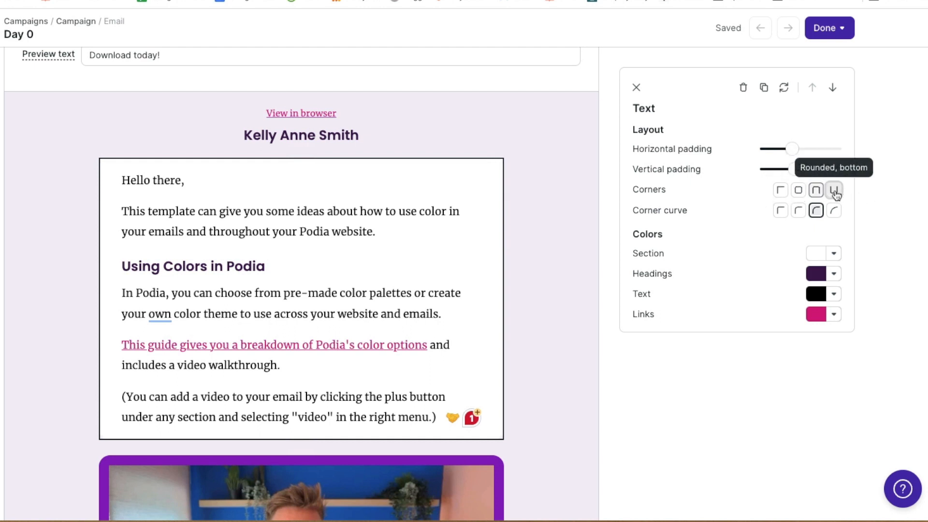
left_click(778, 191)
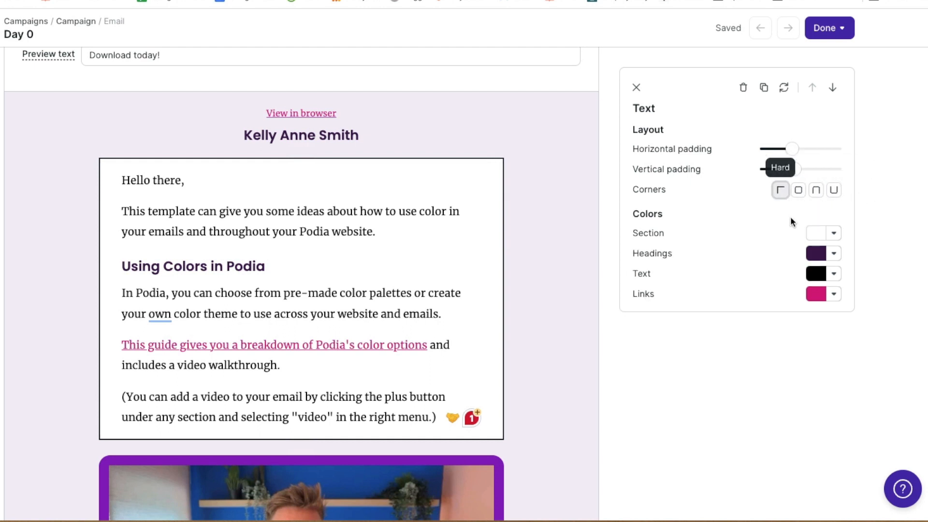
left_click(798, 191)
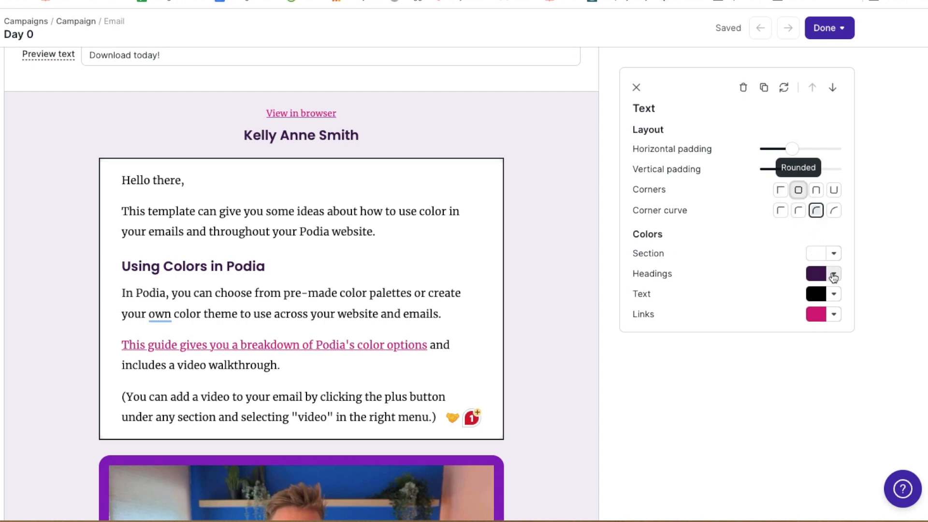
left_click(833, 253)
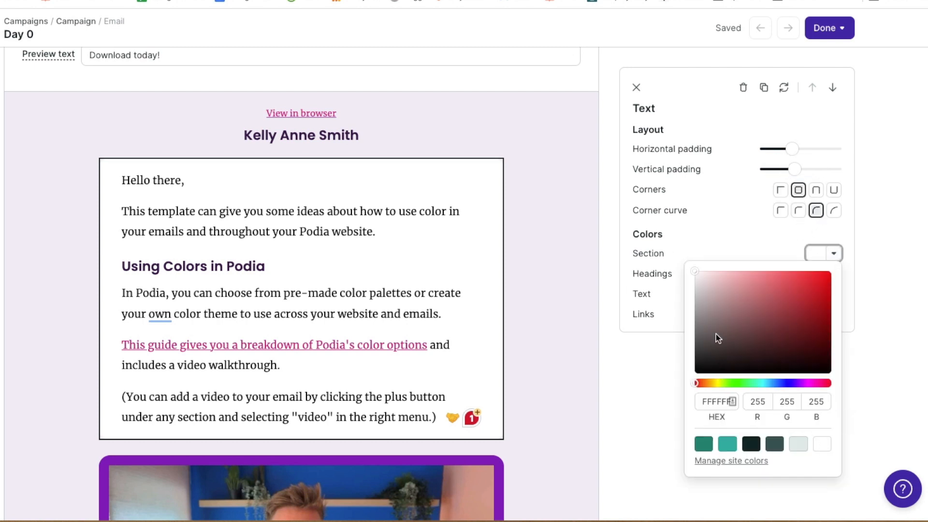
left_click(752, 245)
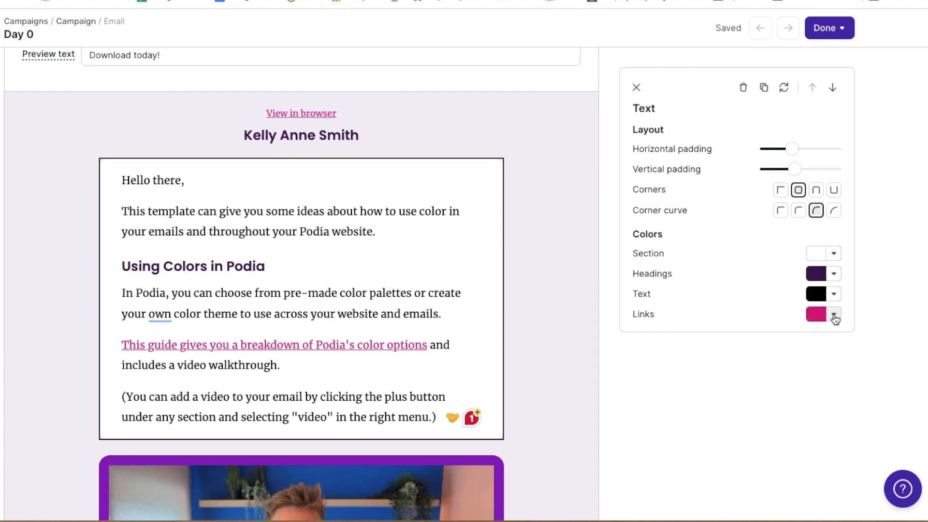
Set the text block's link colour to blue and heading colour to bright pink
left_click(833, 314)
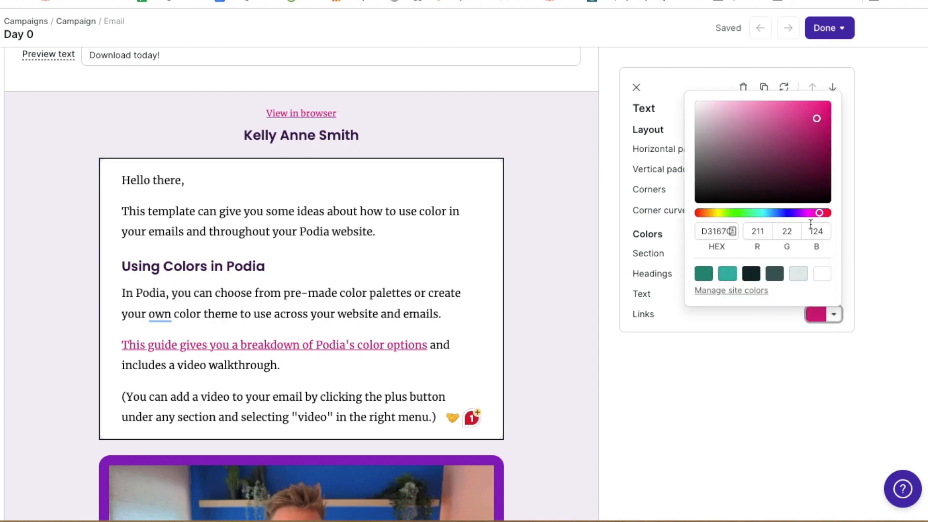
left_click_drag(818, 212, 781, 213)
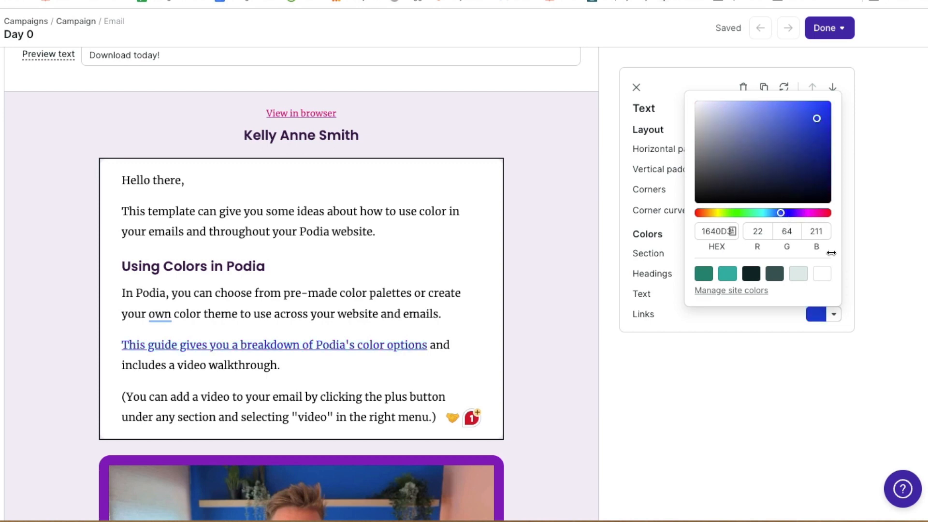
left_click(767, 327)
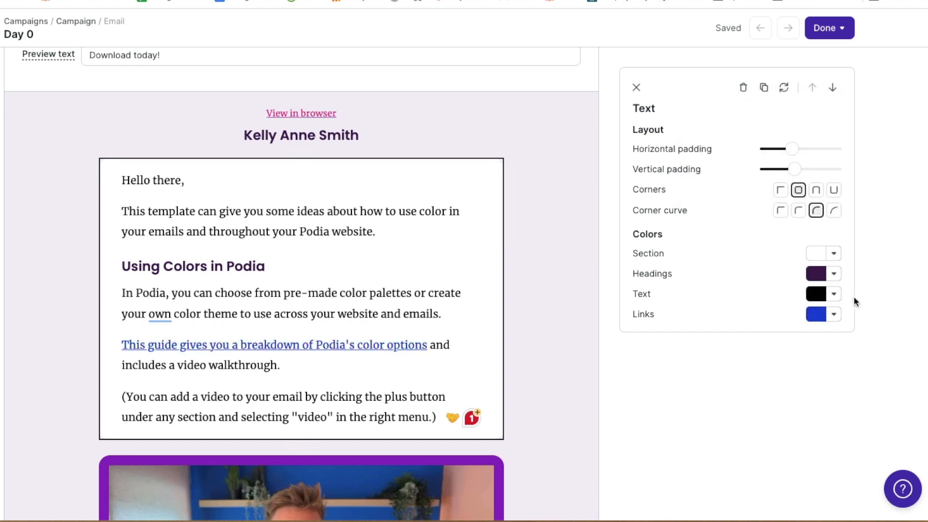
left_click(840, 280)
left_click_drag(793, 403, 816, 404)
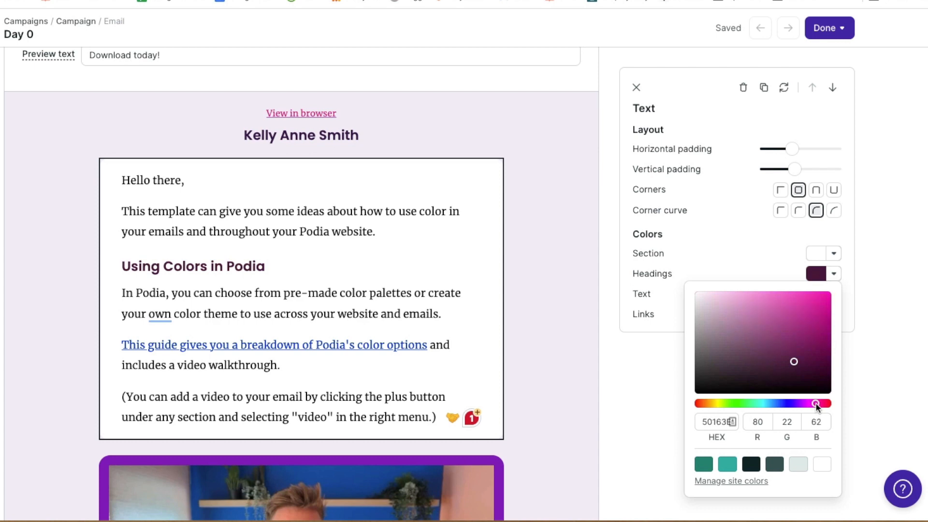
left_click_drag(795, 366, 819, 296)
left_click(736, 265)
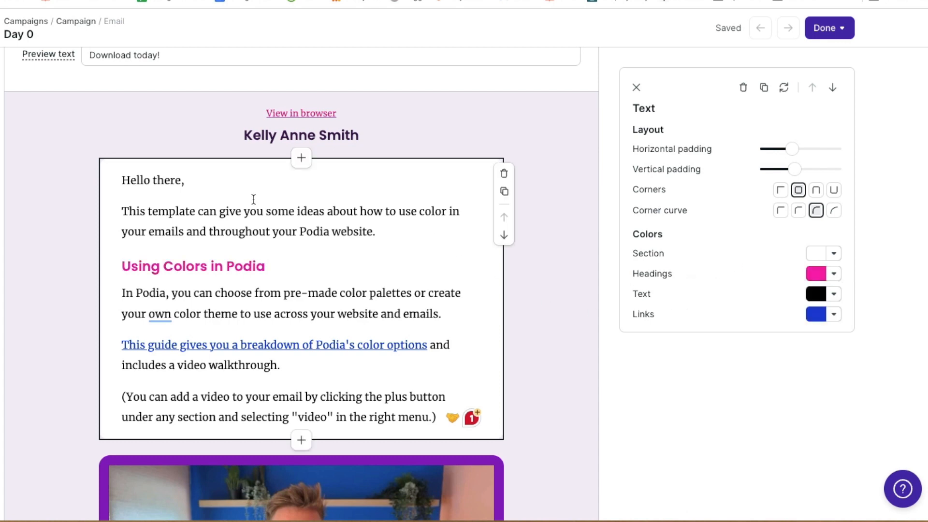
left_click_drag(180, 180, 115, 180)
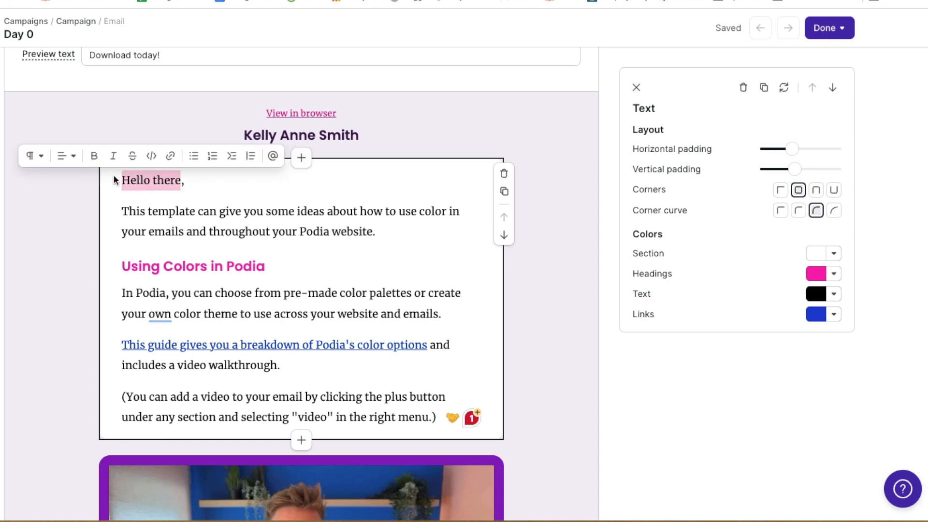
type("Hi ")
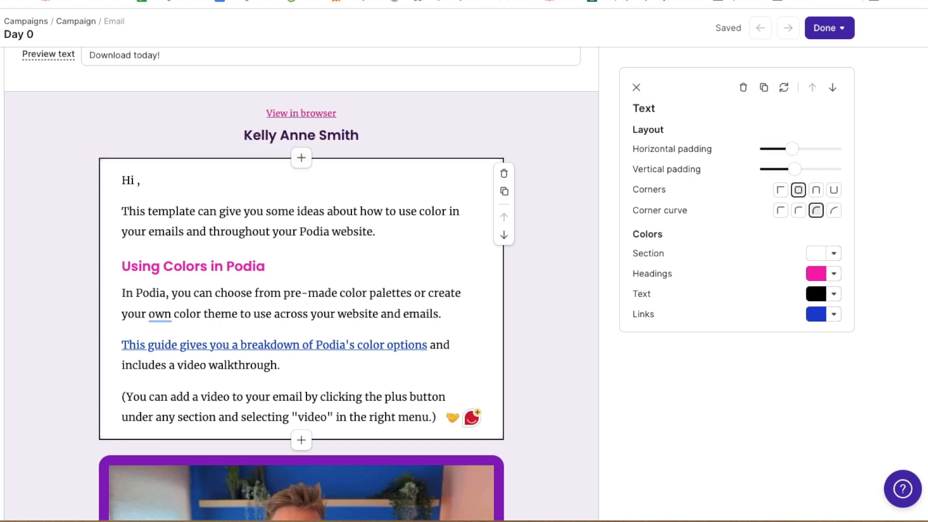
type("@")
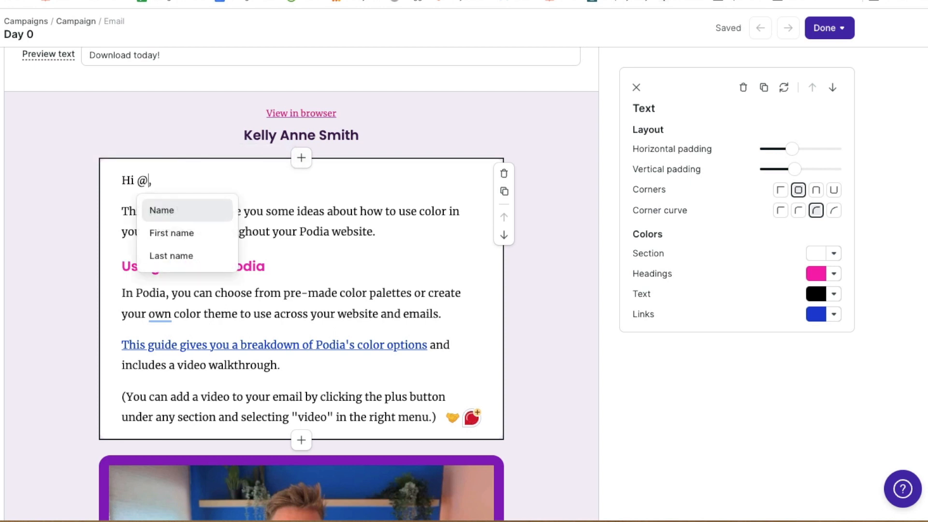
left_click(179, 235)
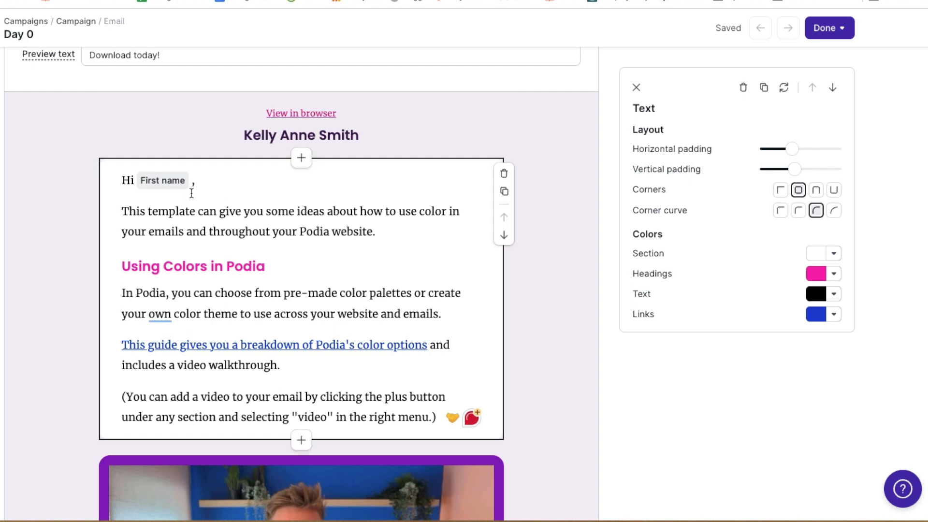
left_click(253, 198)
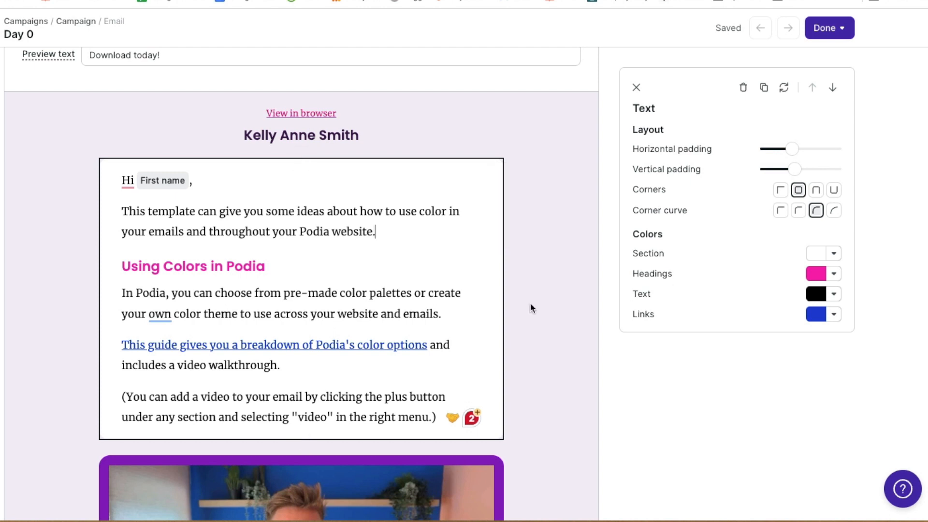
left_click(437, 416)
left_click_drag(437, 416, 128, 220)
key("BackSpace")
key("BackSpace")
Type 'Are you excited?!', 'Your copy of The Ultimate Side Hustle Guide is here!!' and 'Click below to download!'
type("Are you excited?!")
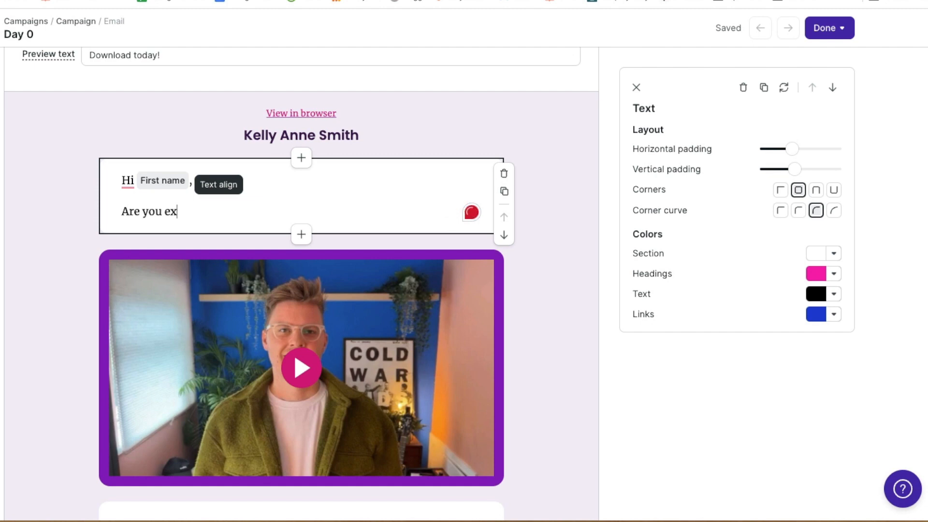
key("Return")
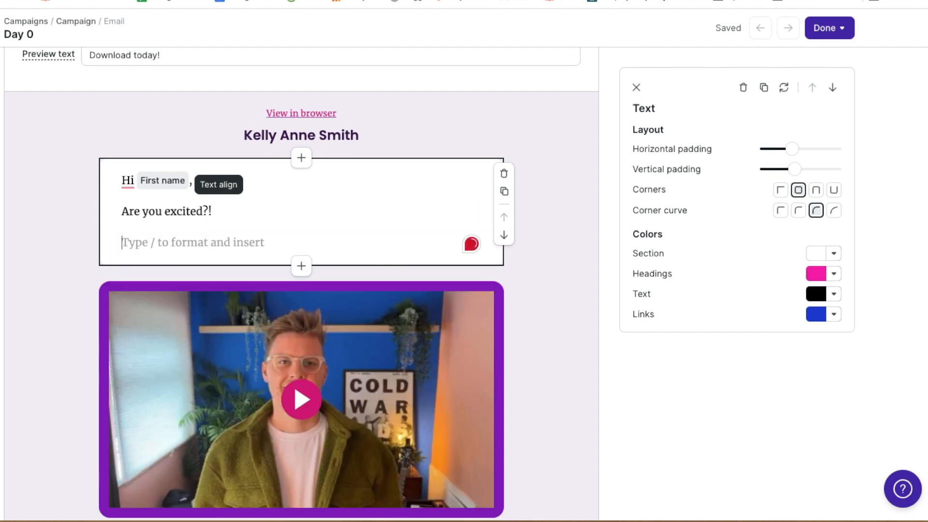
key("Return")
type("Y")
key("BackSpace")
key("BackSpace")
type("Y")
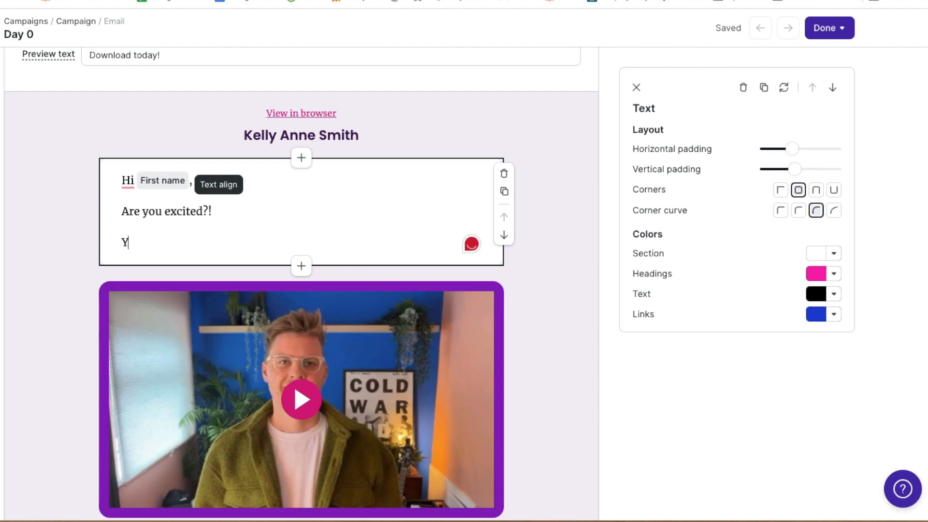
type("our copy of The Ultimate Side Hustle ")
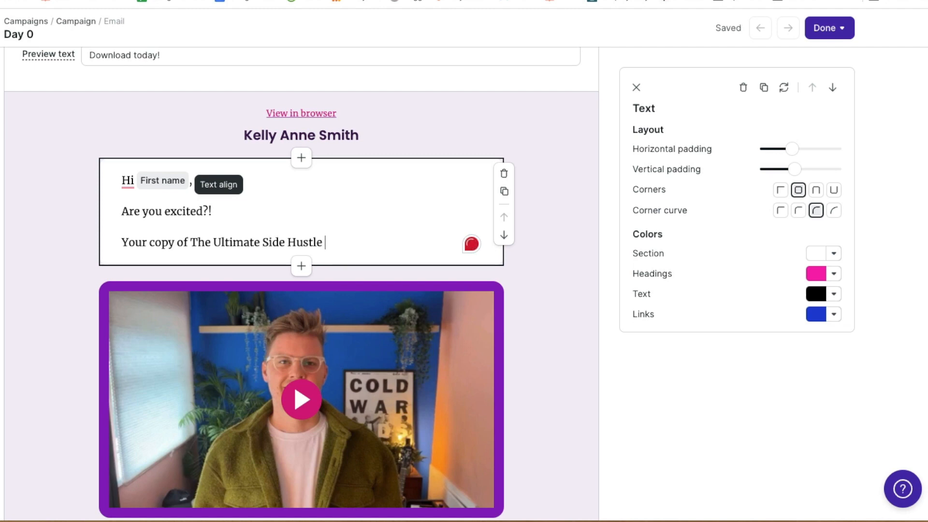
type("Guide is here!!")
key("Return")
type("Click below to")
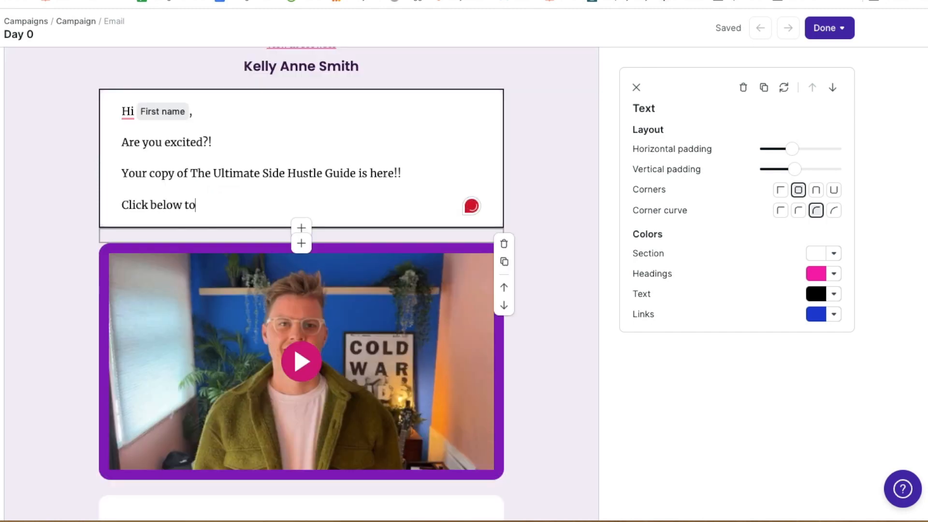
type(" download!")
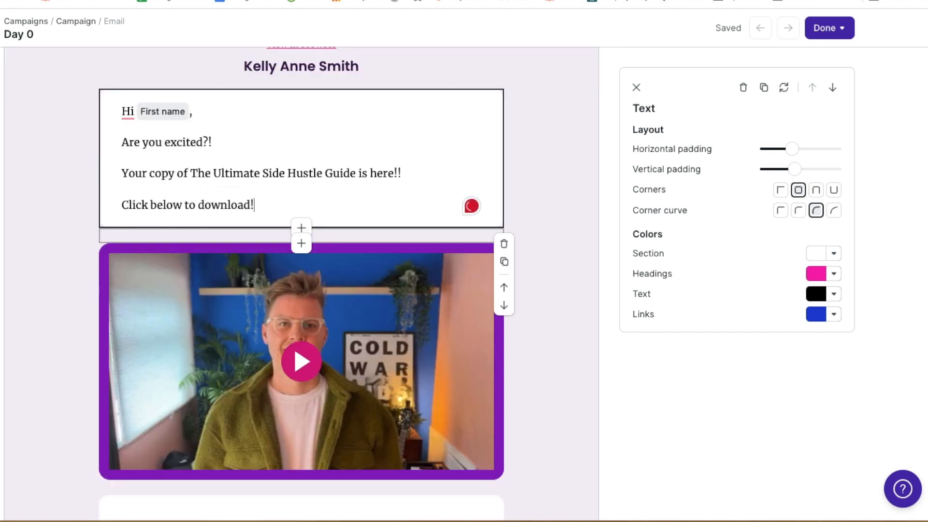
left_click(301, 228)
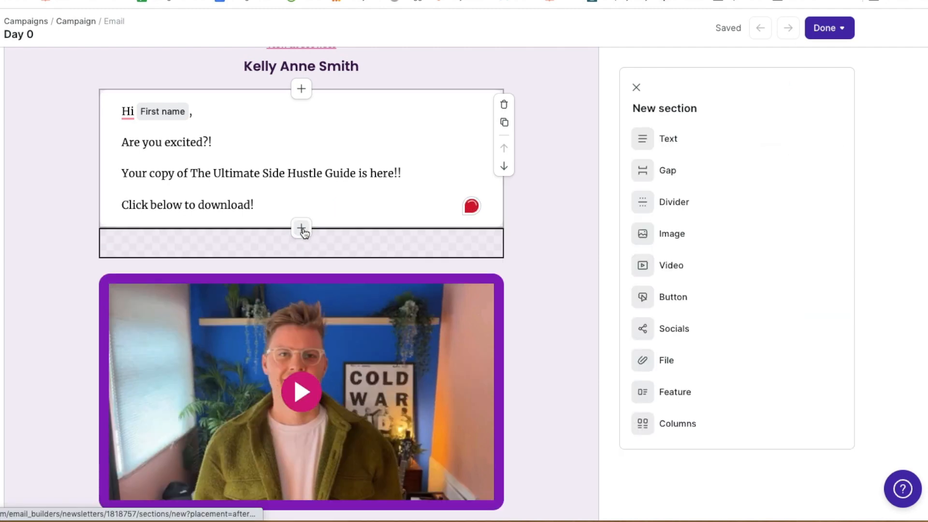
Add a file block with the side hustle guide PDF, labelled 'Download your guide here!'
left_click(725, 366)
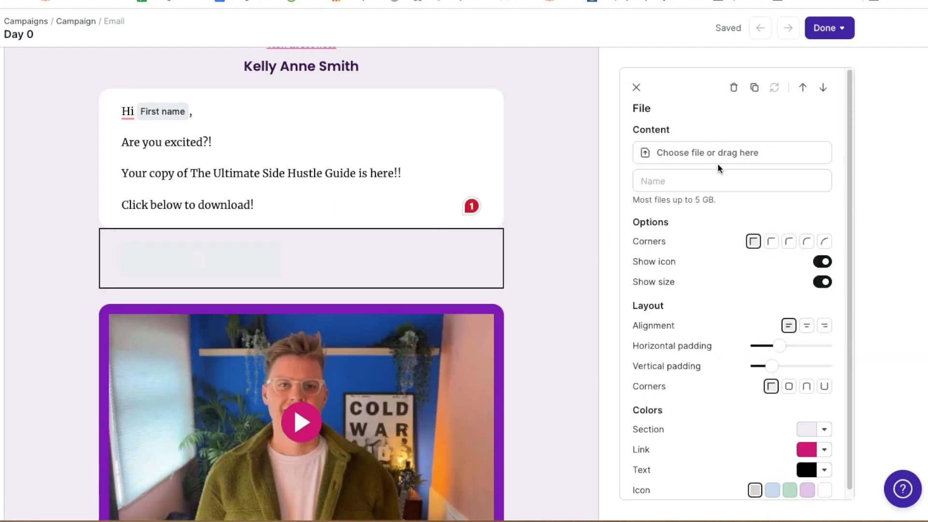
left_click(712, 154)
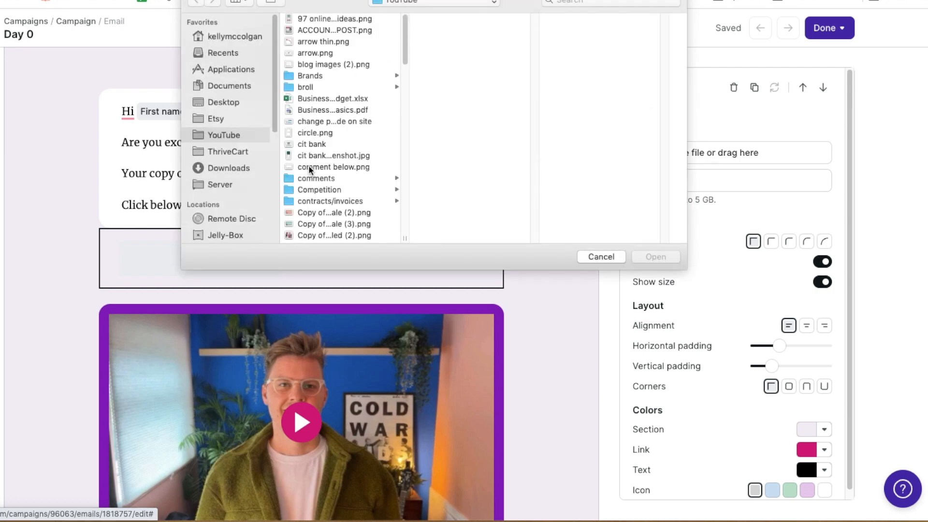
scroll(309, 172, "down", 15)
left_click(324, 147)
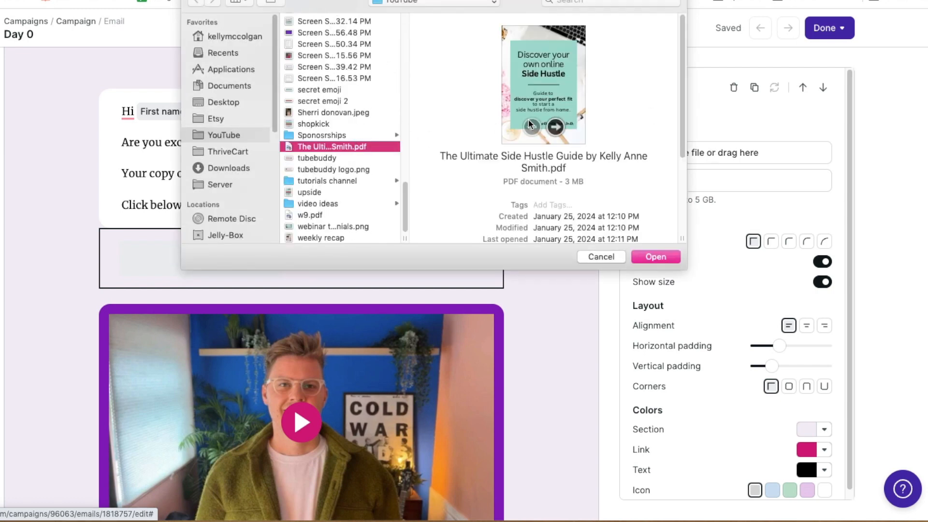
left_click(655, 256)
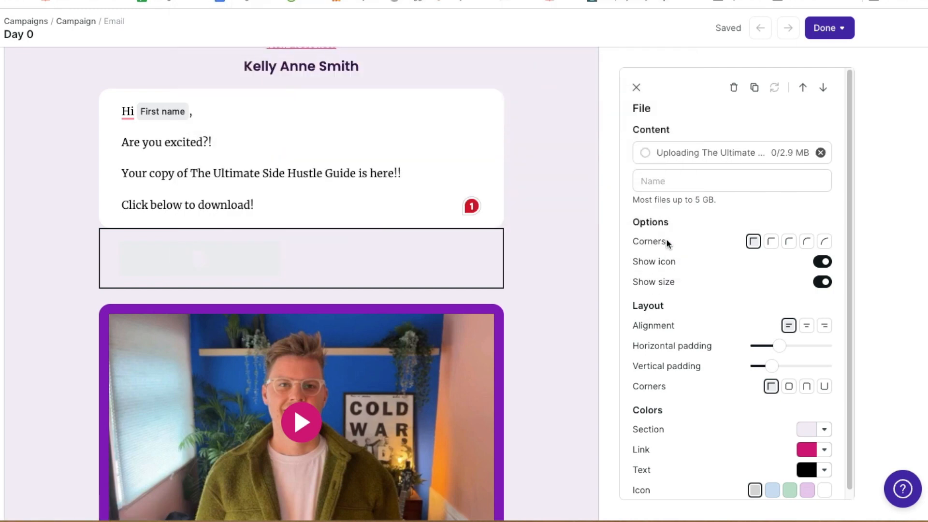
left_click(688, 181)
type("Do")
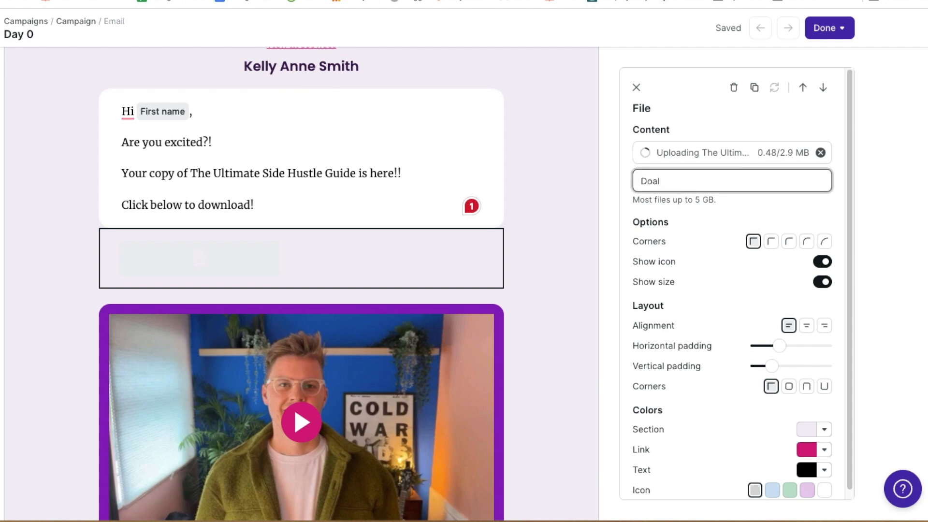
type("wnload your guide h")
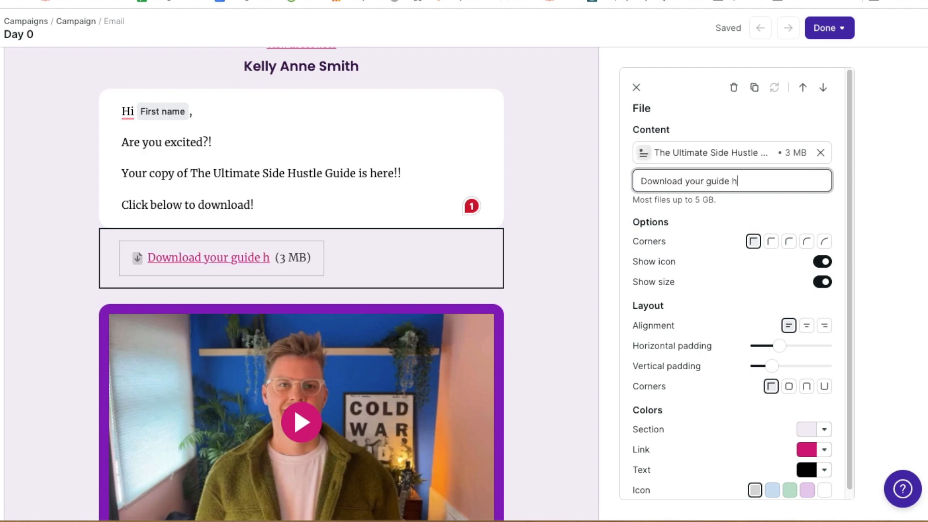
type("ere!")
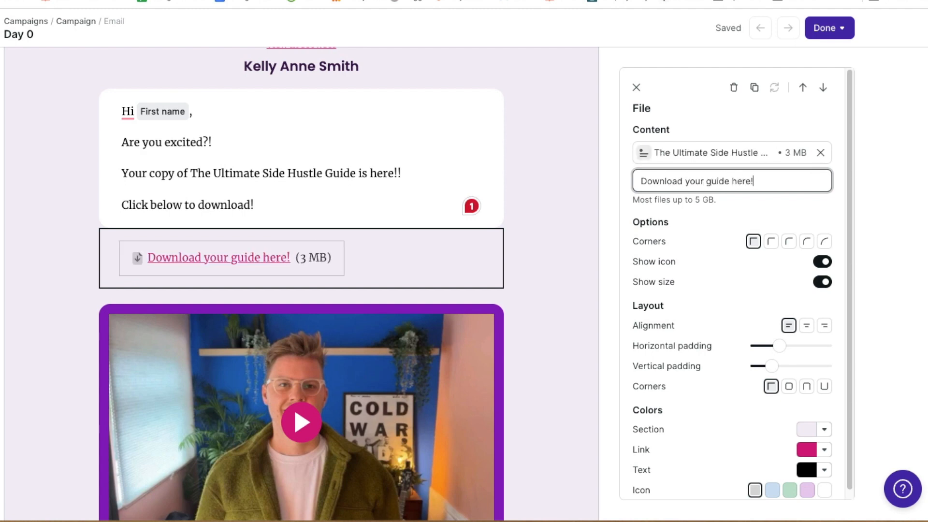
Give the download link medium corners and hide its file size
left_click(772, 243)
left_click(796, 246)
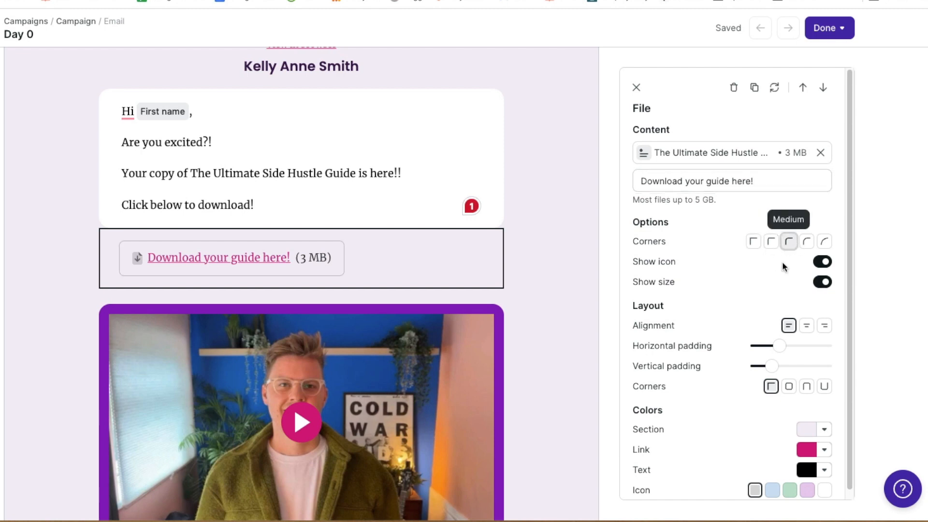
left_click(821, 261)
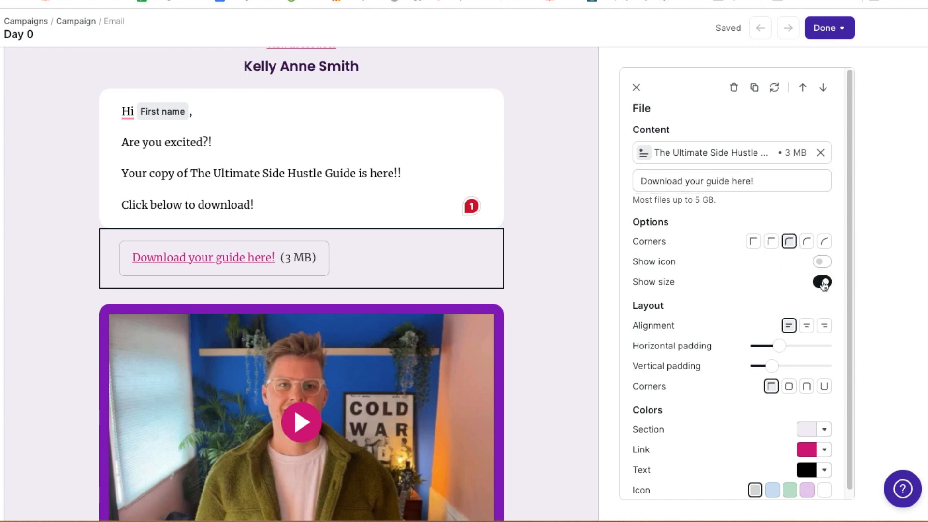
left_click(822, 282)
left_click(821, 262)
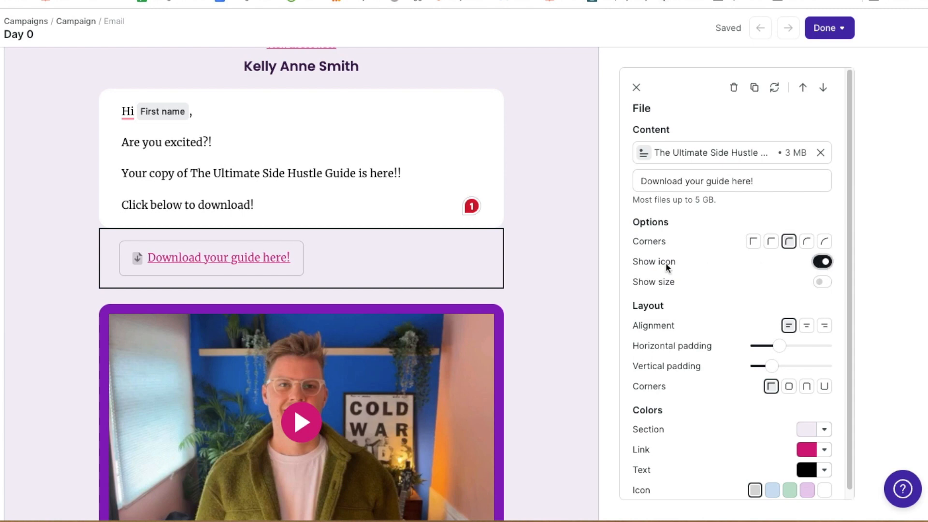
scroll(702, 266, "down", 1)
scroll(708, 358, "up", 5)
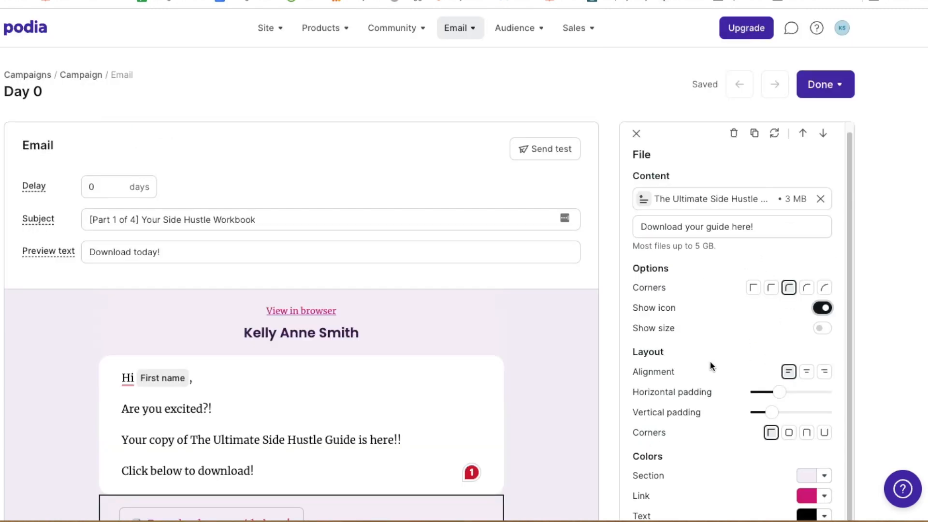
scroll(712, 362, "down", 5)
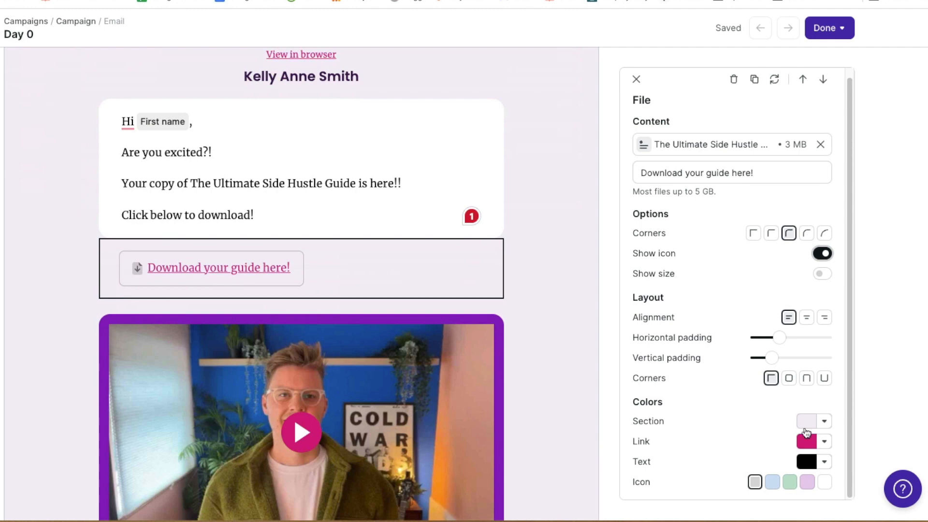
Make the download section white, centred, with medium rounded corners
left_click(825, 422)
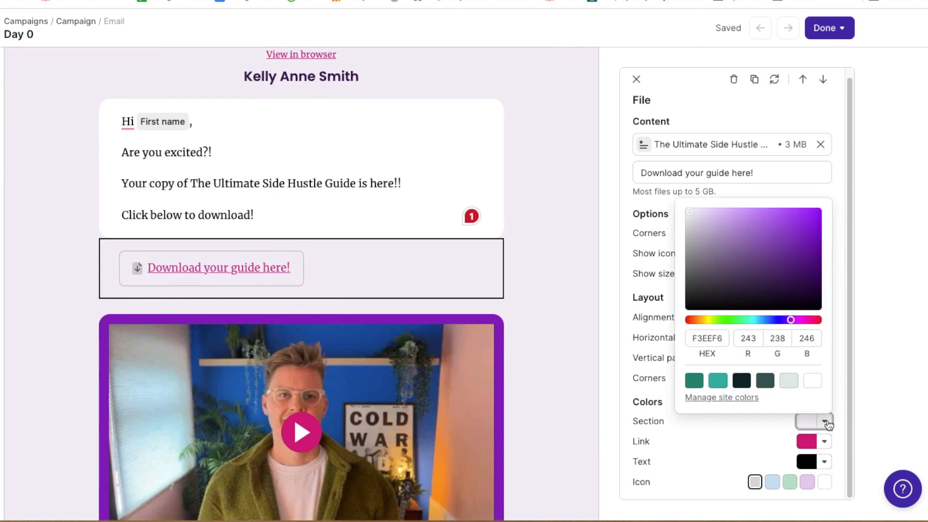
left_click(812, 381)
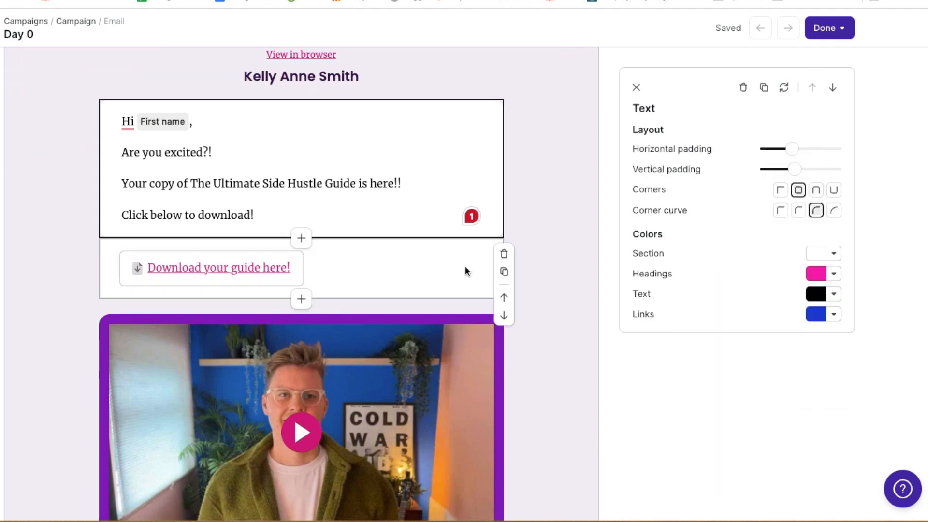
left_click(470, 268)
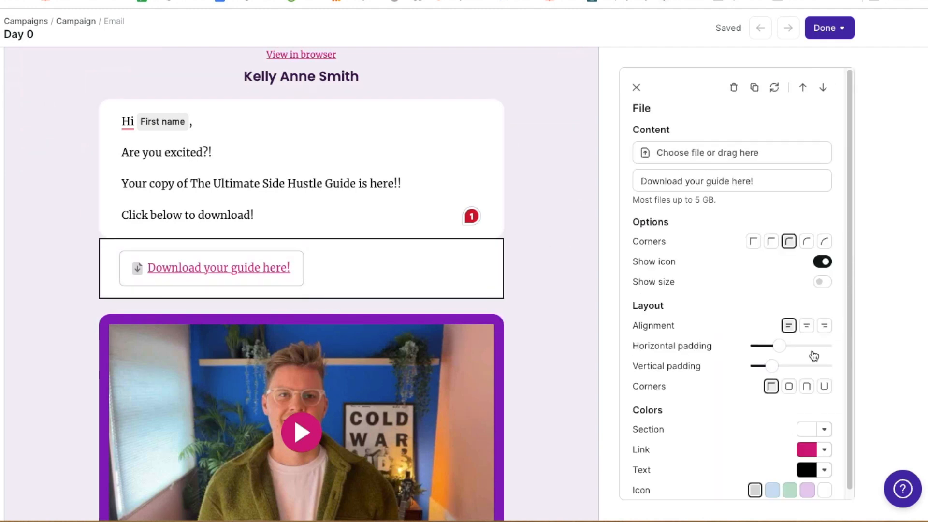
left_click(806, 325)
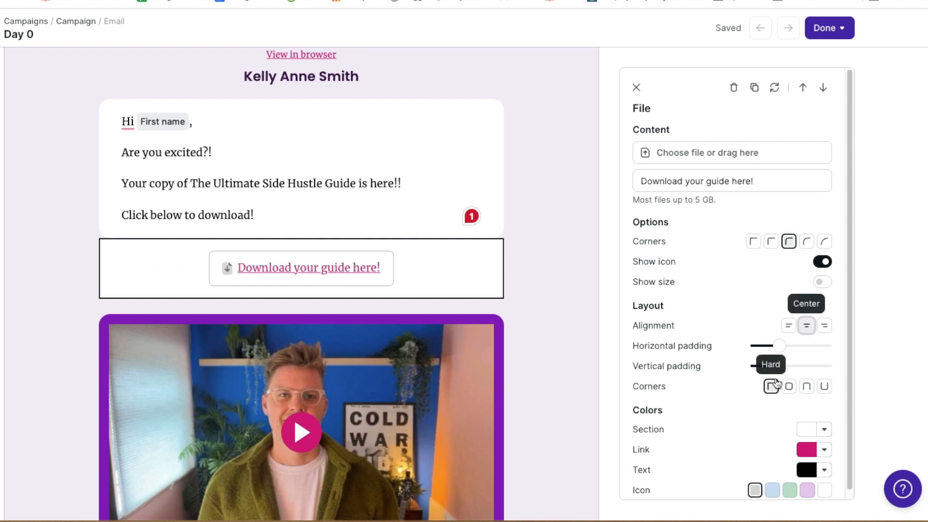
scroll(772, 314, "down", 1)
scroll(722, 312, "up", 1)
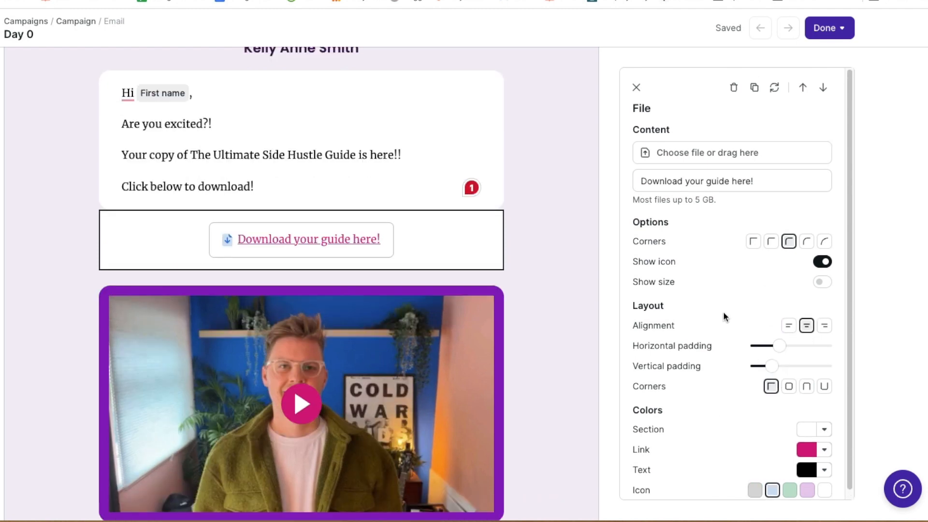
scroll(723, 313, "down", 1)
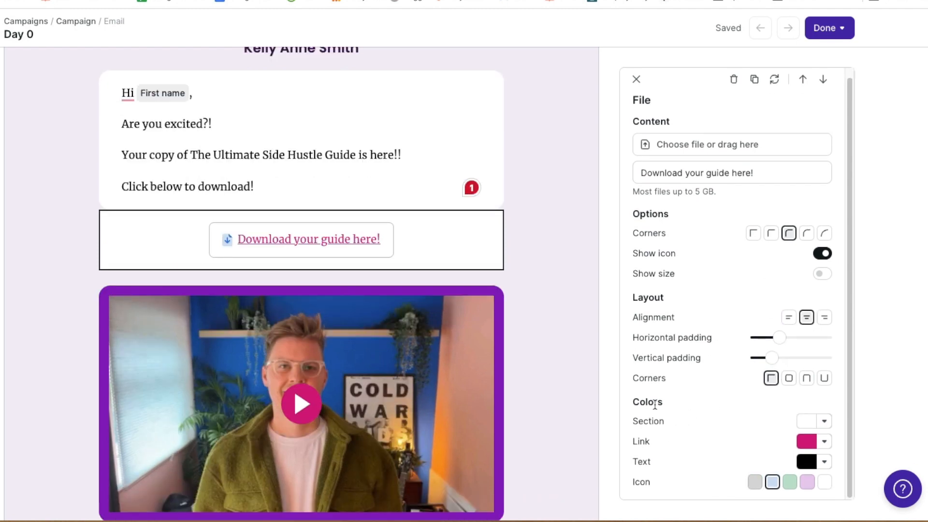
left_click(788, 378)
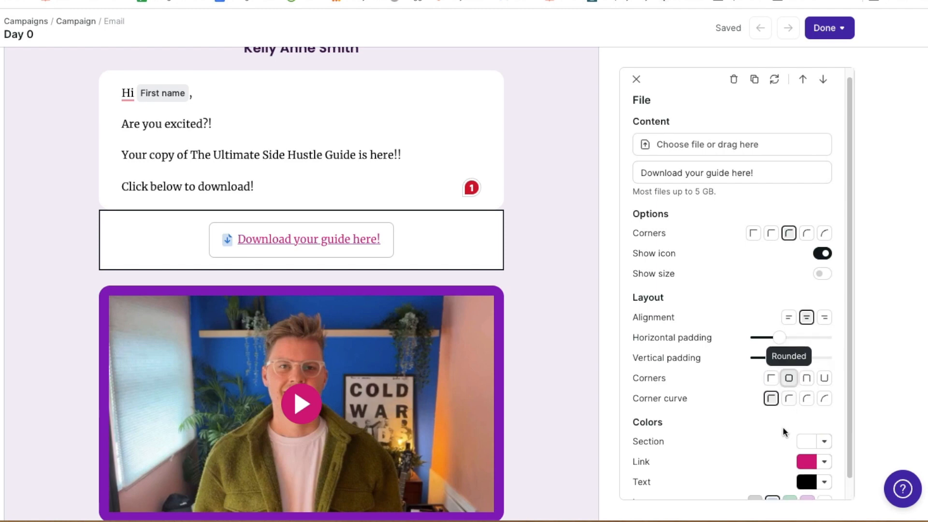
left_click(789, 399)
scroll(586, 288, "down", 3)
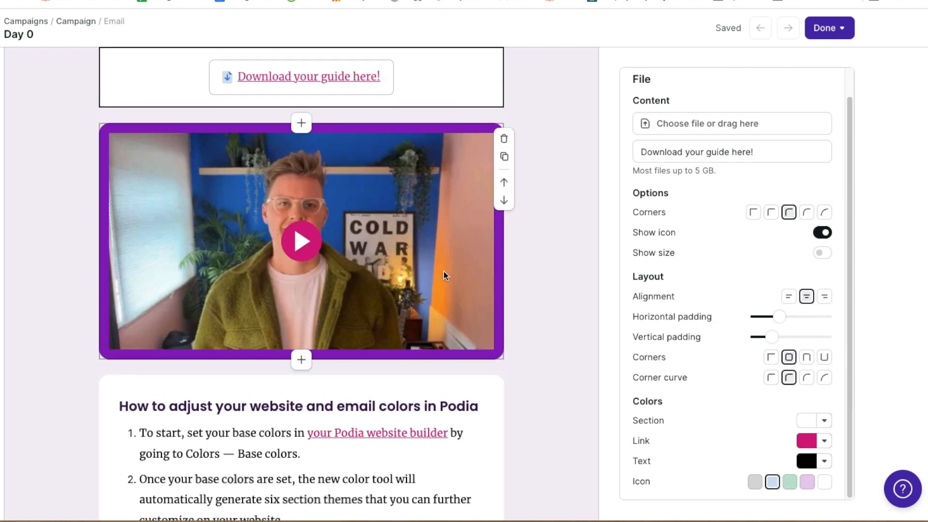
left_click(444, 272)
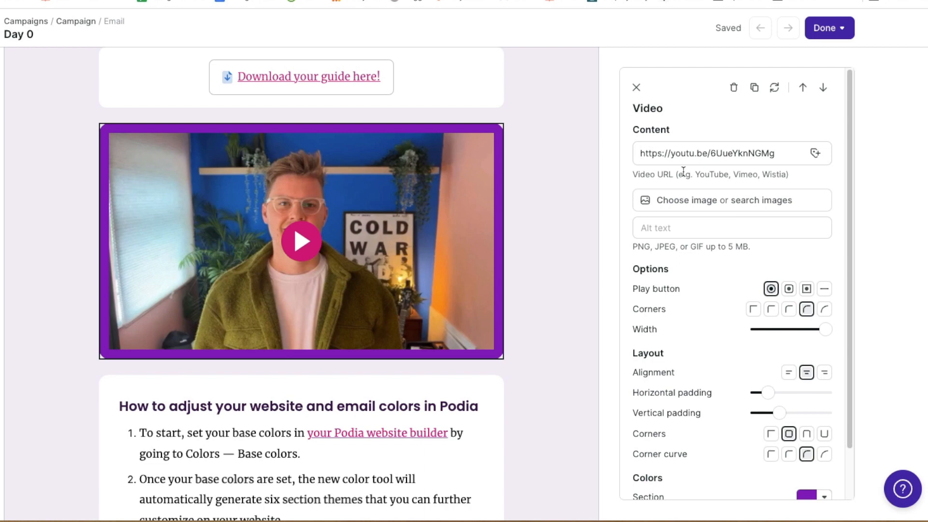
Delete the video section from the email
scroll(686, 326, "down", 2)
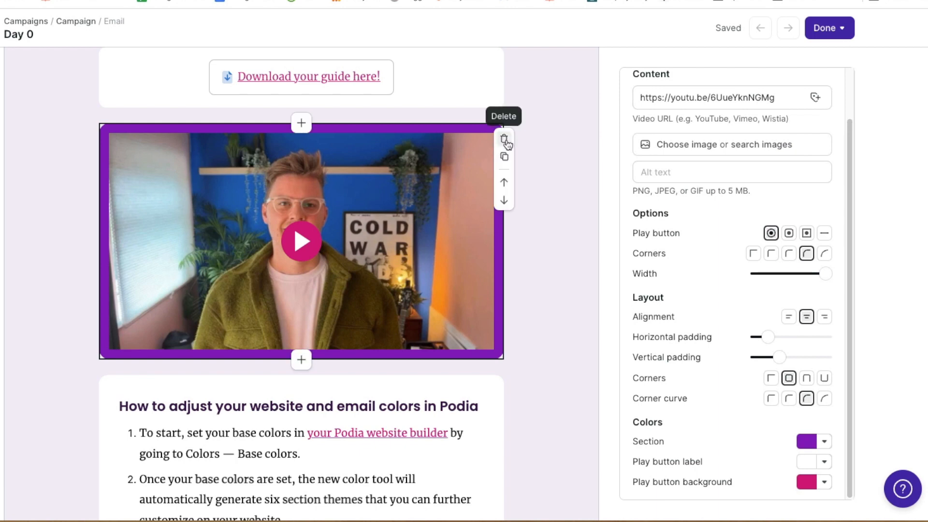
left_click(504, 139)
left_click(466, 240)
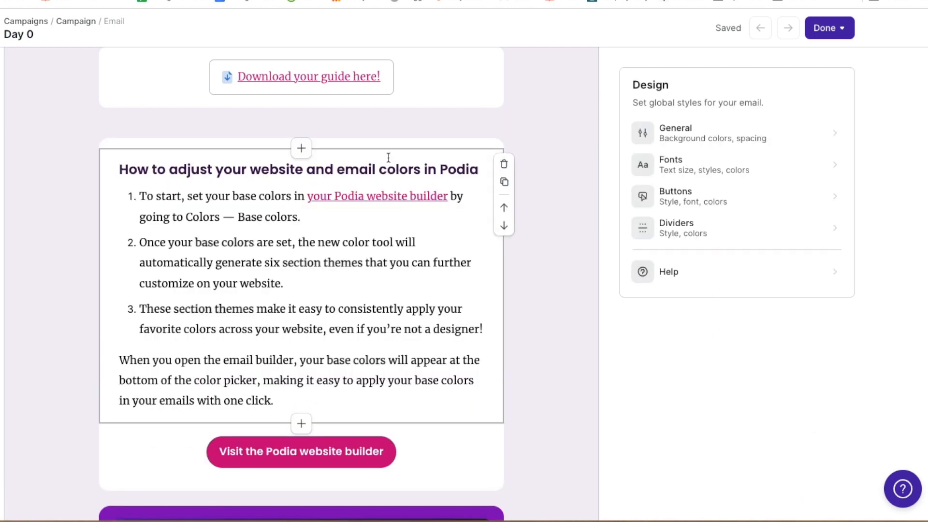
Move the empty gap section up above the download link
left_click(303, 123)
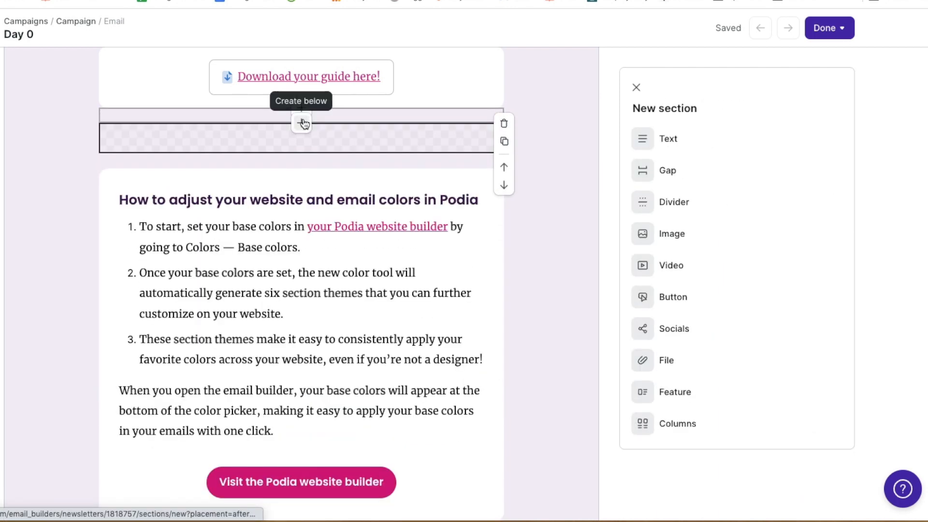
left_click(576, 128)
left_click(430, 117)
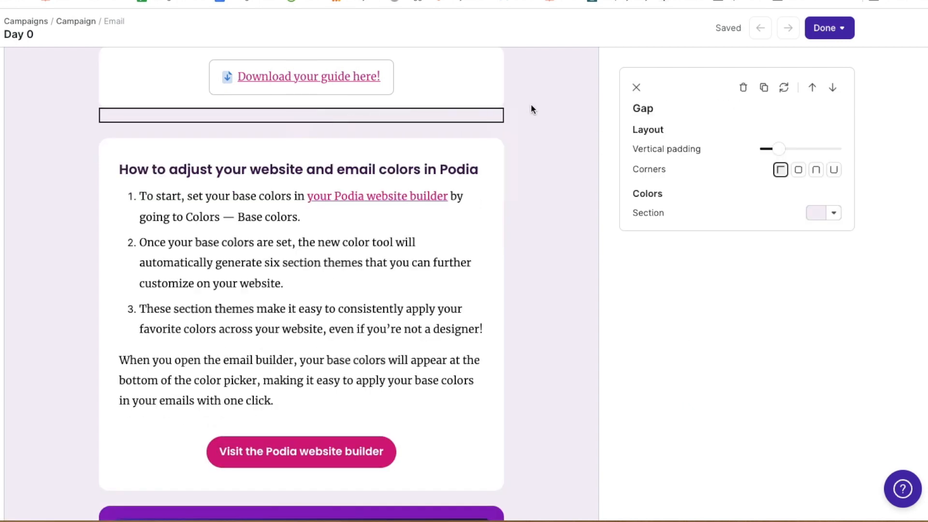
mouse_move(501, 133)
left_click(504, 182)
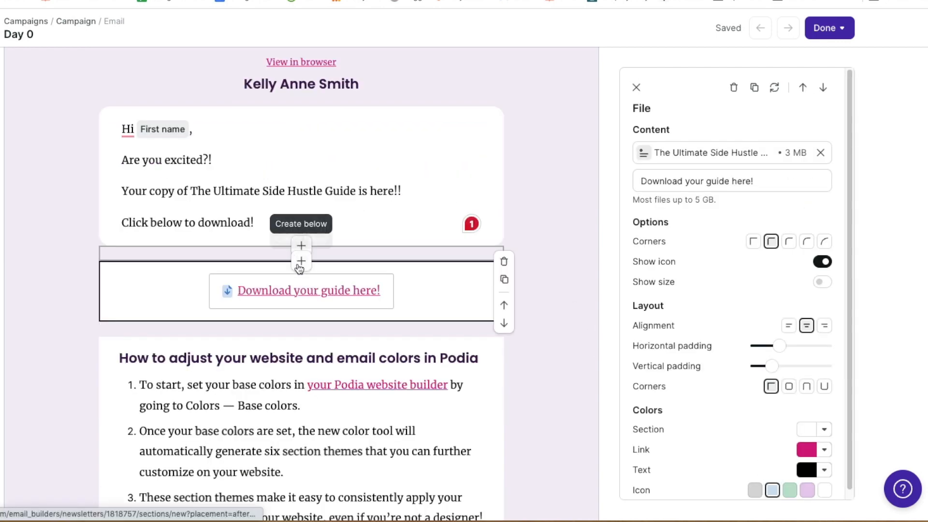
scroll(425, 258, "down", 5)
left_click(439, 256)
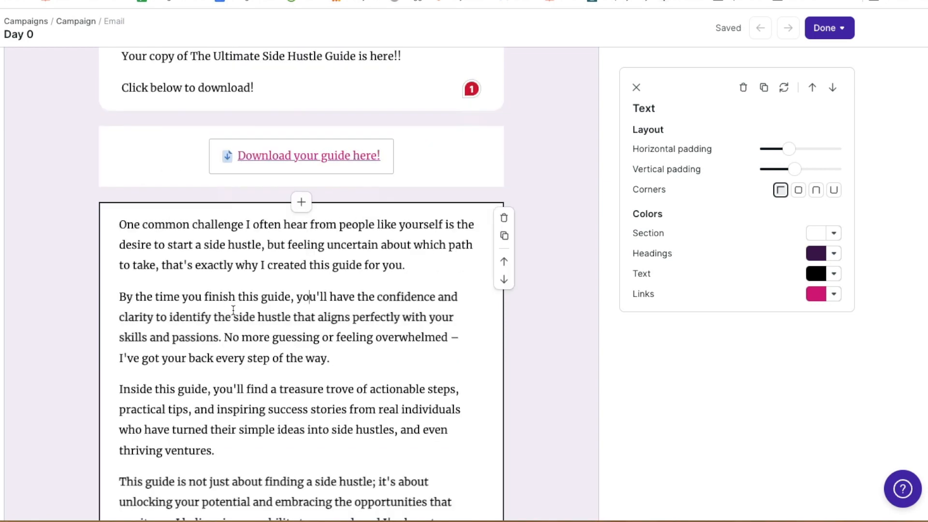
Add an empty line after 'Talk soon!' and relabel the button 'SAVE YOUR SPOT HERE!'
scroll(234, 309, "down", 15)
scroll(233, 309, "up", 5)
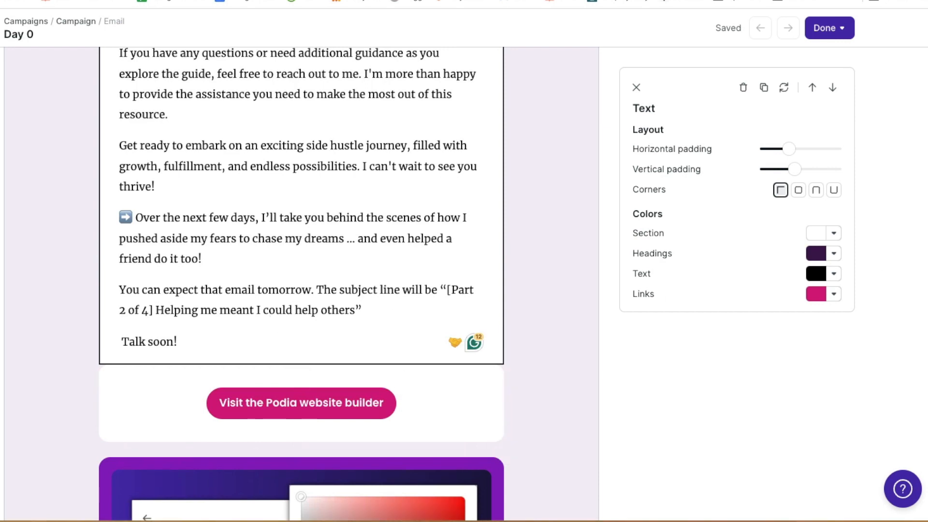
scroll(319, 327, "down", 4)
scroll(320, 315, "up", 1)
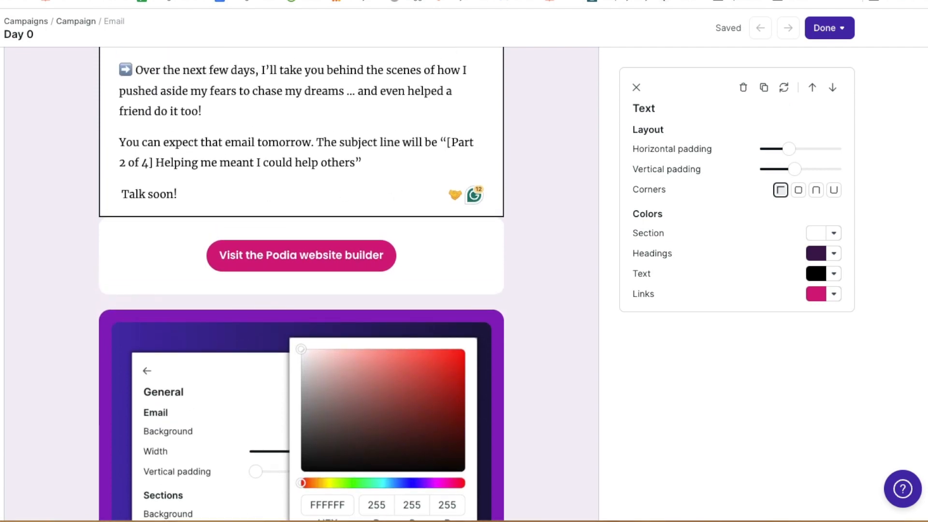
key("Return")
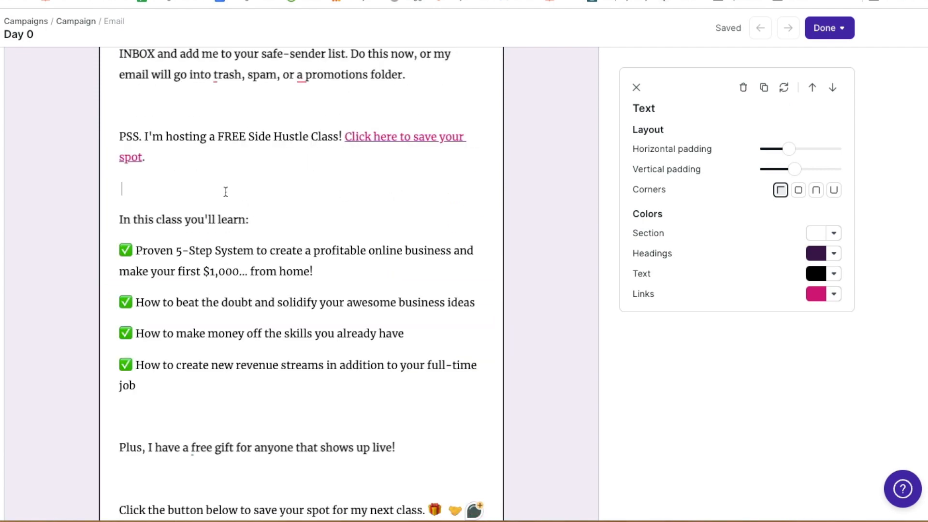
scroll(314, 290, "down", 3)
left_click(315, 383)
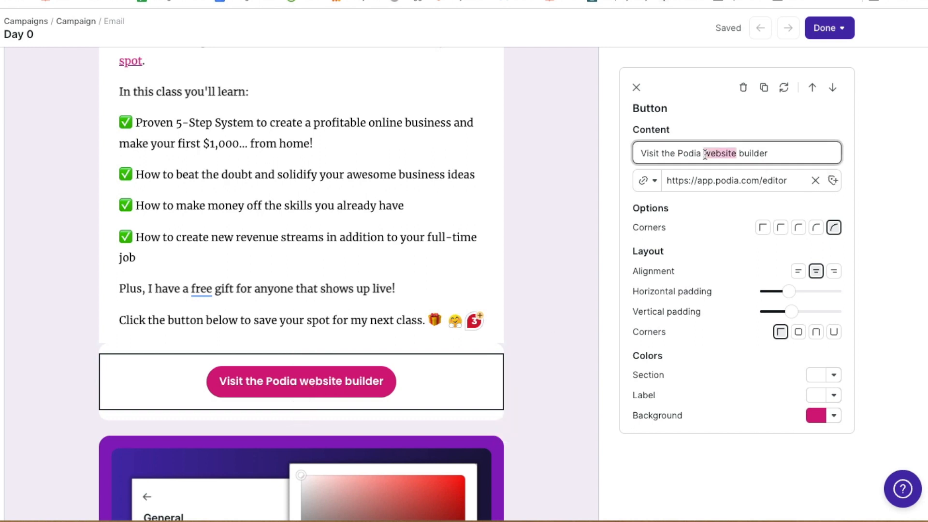
triple_click(705, 154)
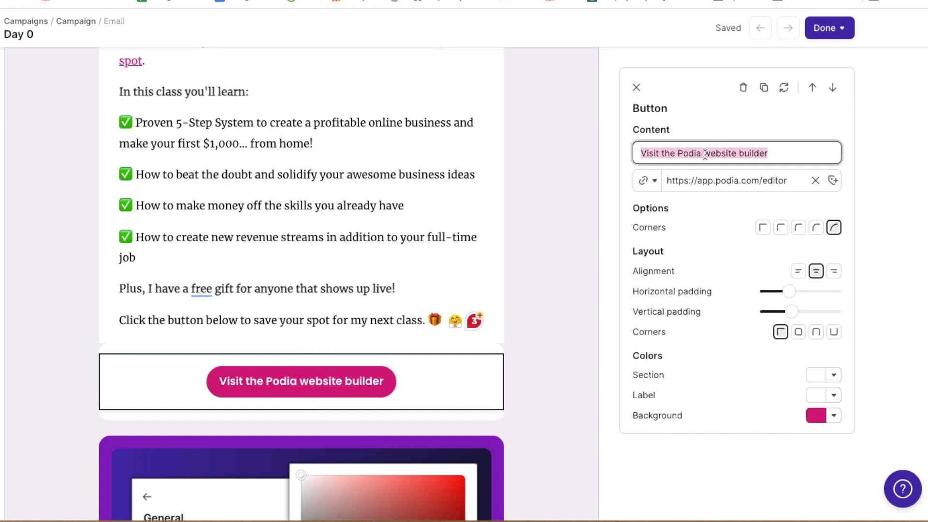
type("Save")
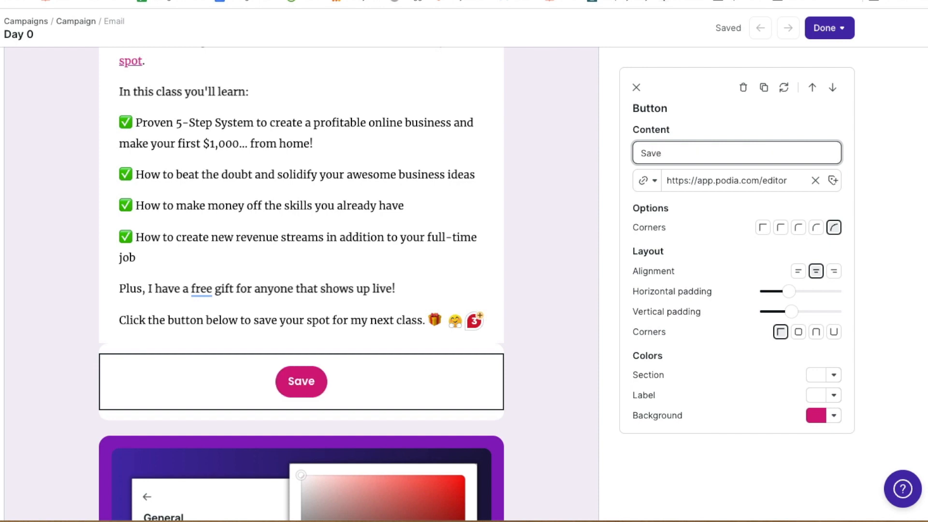
key("BackSpace")
key("BackSpace")
key("BackSpace")
key("BackSpace")
type("AA")
key("BackSpace")
type("VE YOUR SPOT")
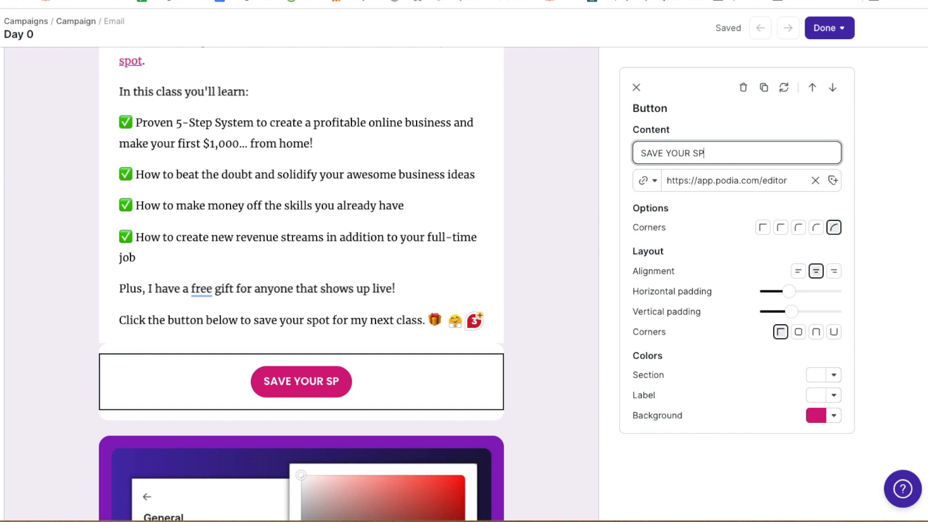
key("BackSpace")
type("OT HERE!")
Replace the button's link with the free class page URL
left_click(761, 181)
triple_click(762, 181)
type("https://freedominabudget.com/freeclass")
left_click(677, 208)
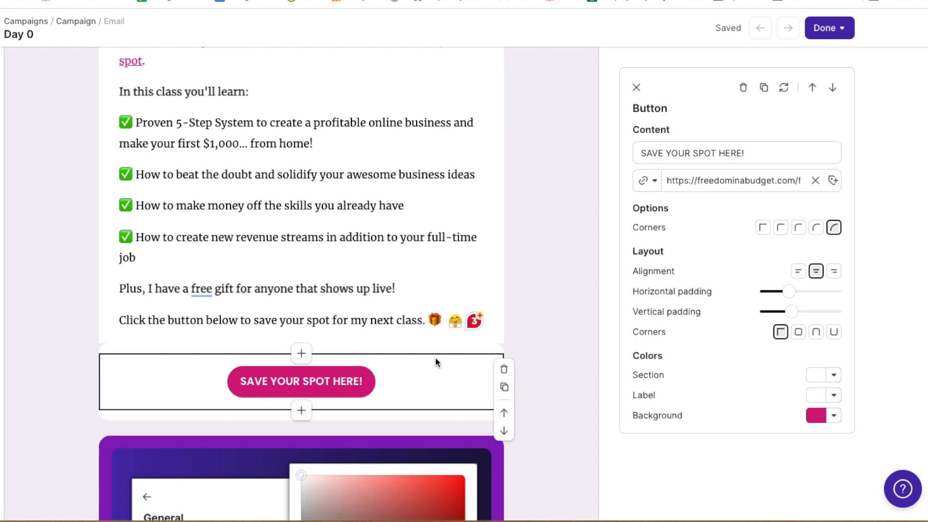
Delete the colour-settings screenshot image section
scroll(415, 285, "down", 8)
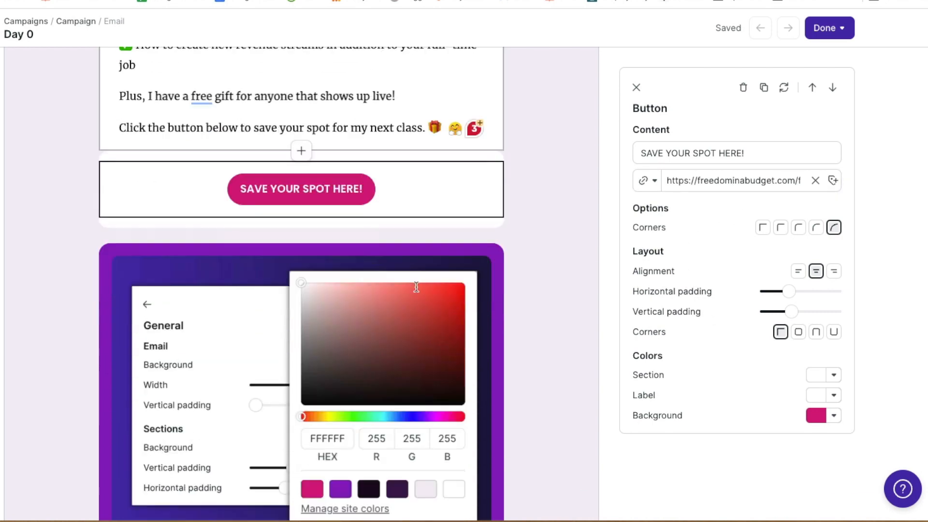
scroll(415, 281, "up", 3)
left_click(414, 280)
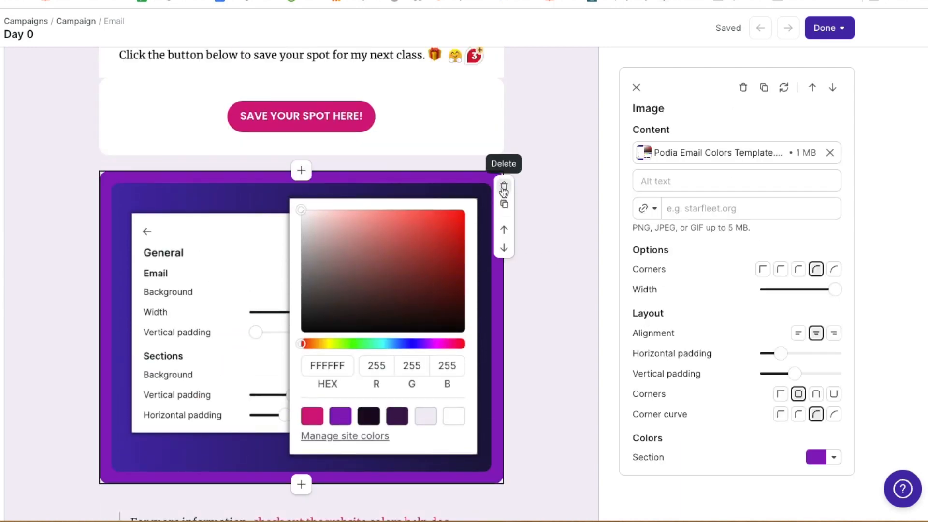
left_click(504, 185)
left_click(468, 289)
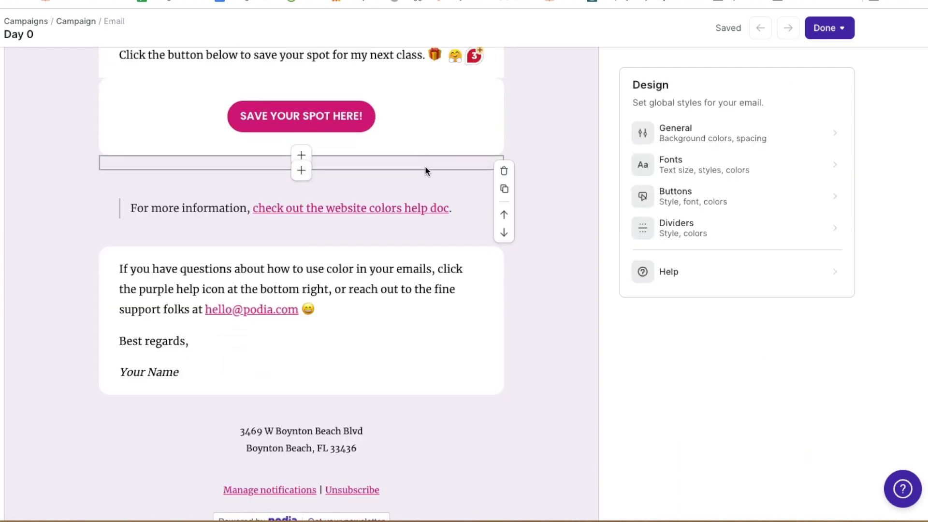
Delete the 'For more information' help-doc text section
left_click(451, 199)
left_click(503, 202)
left_click(476, 307)
left_click(503, 201)
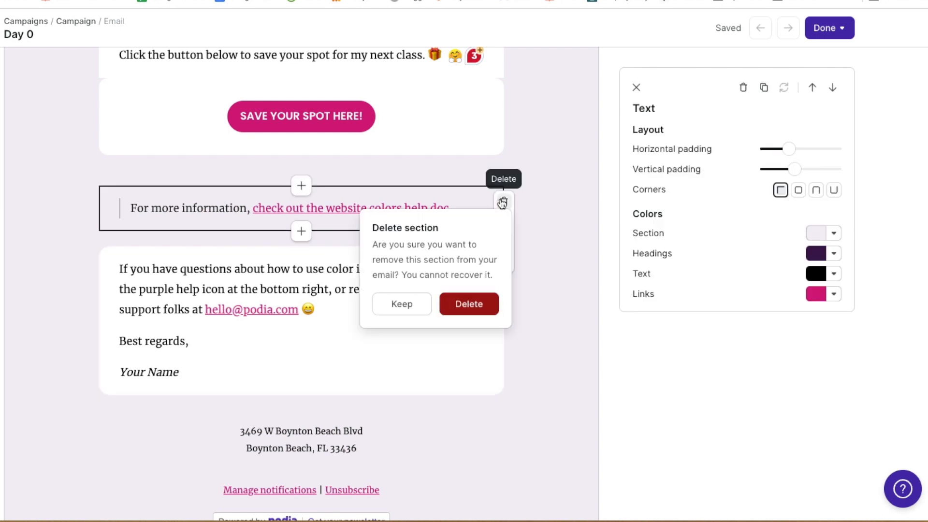
left_click(475, 305)
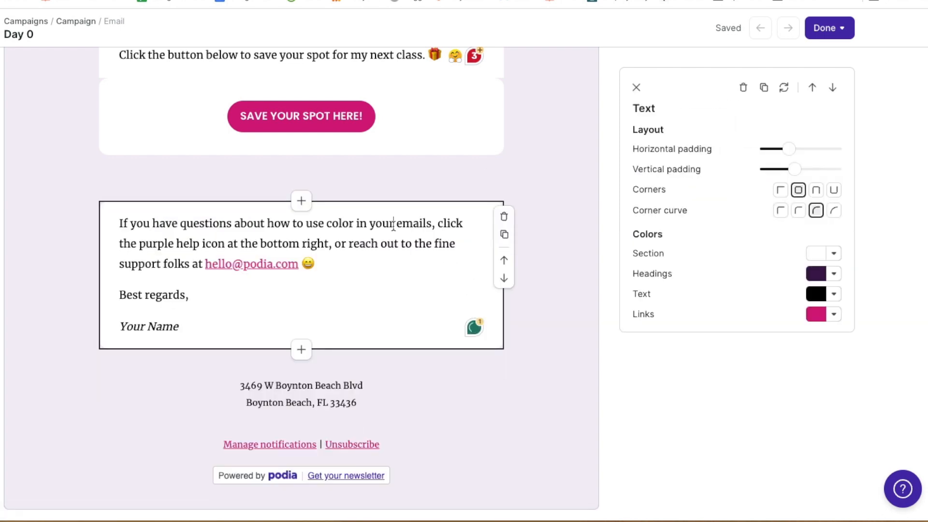
left_click(371, 259)
Insert a 'Test test test!' line above the questions paragraph in the closing block
key("Return")
key("Up")
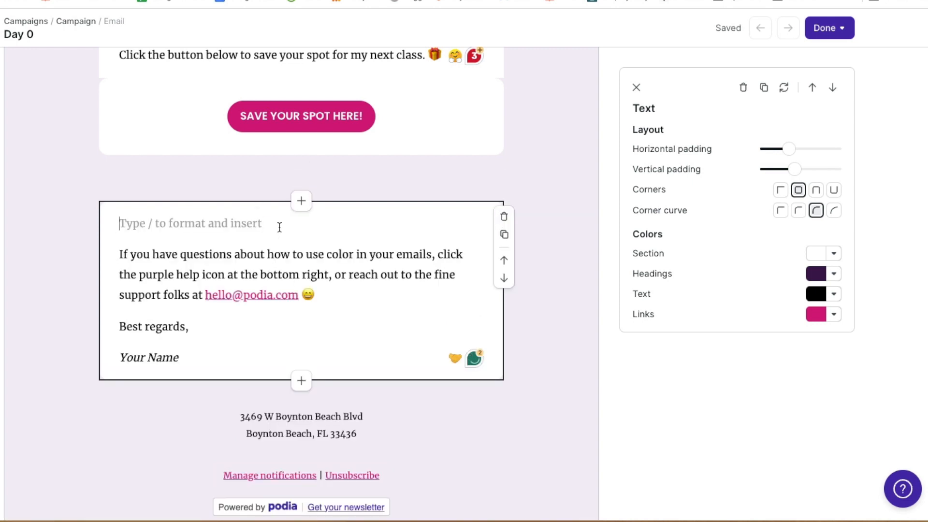
type("Test test test!")
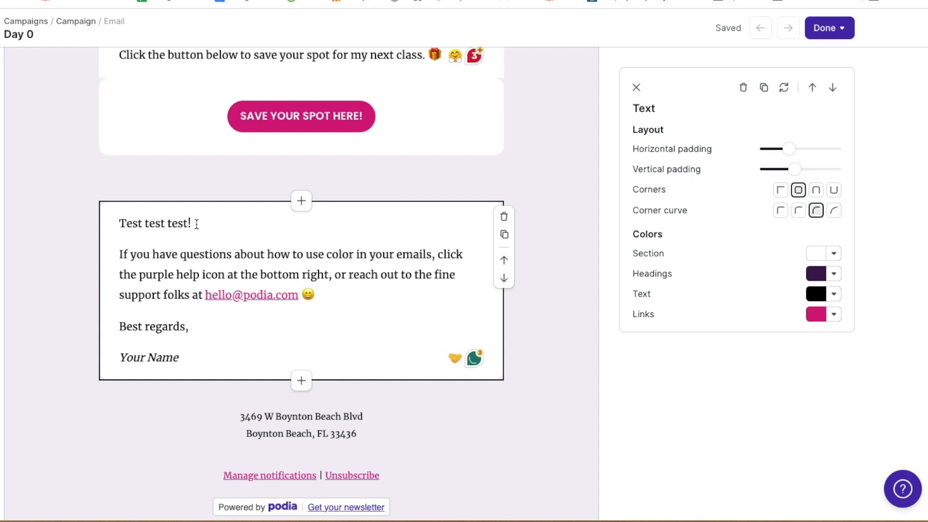
left_click_drag(196, 224, 118, 223)
Try Heading 1, Heading 2 and large text styles on the line, leaving it normal text
left_click(44, 200)
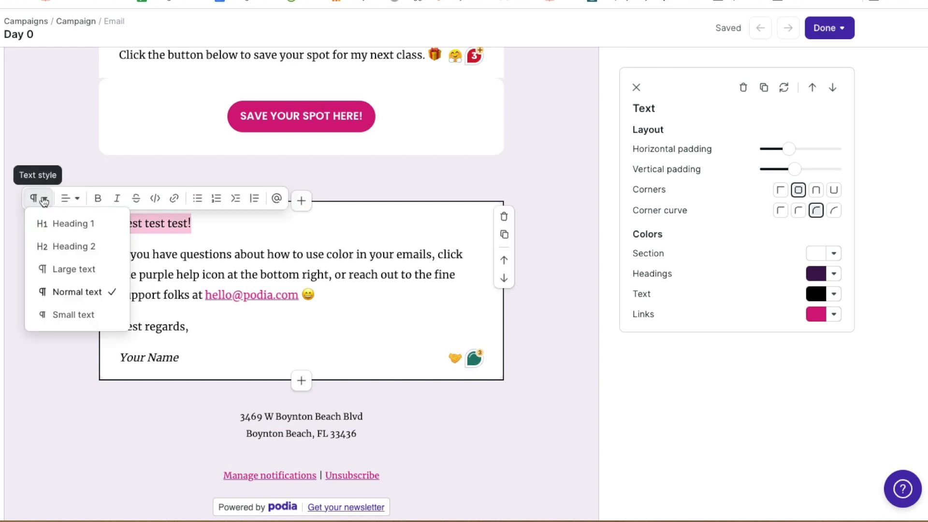
left_click(99, 223)
left_click(54, 194)
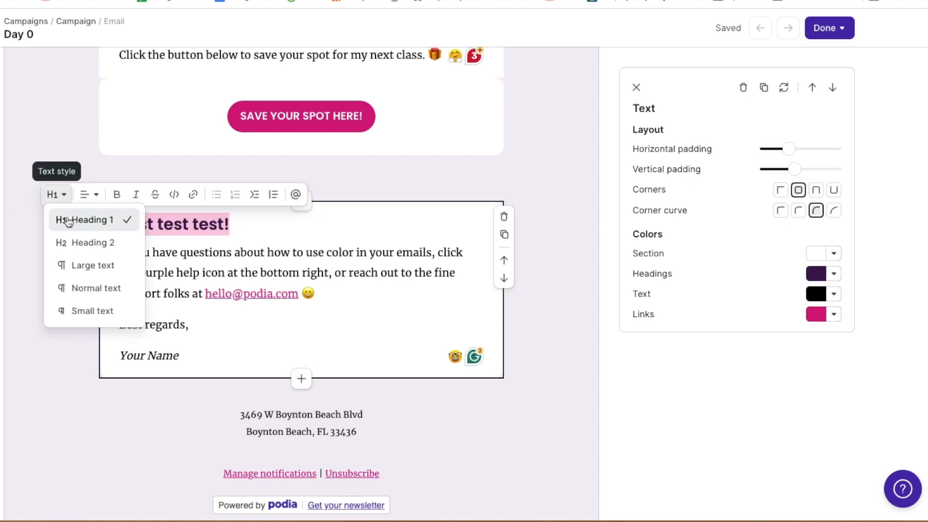
left_click(78, 242)
left_click(46, 193)
left_click(62, 263)
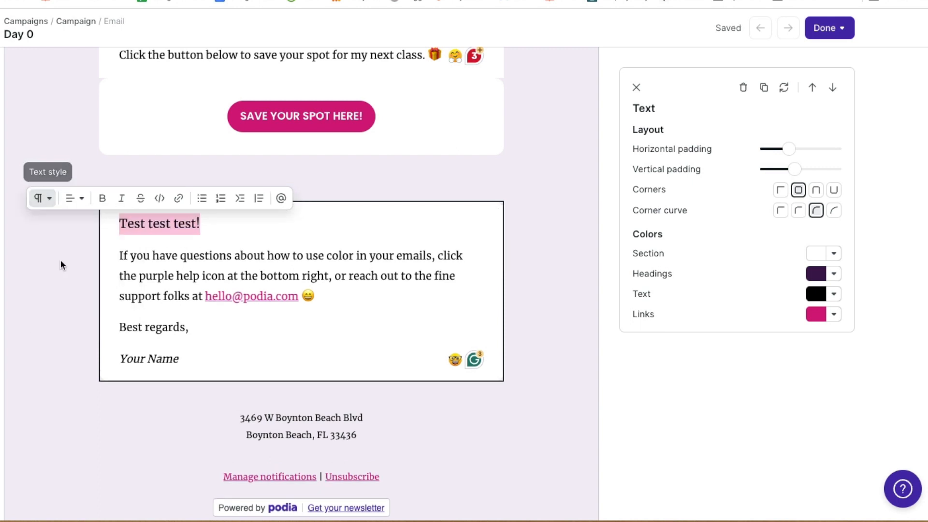
left_click(36, 198)
left_click(60, 292)
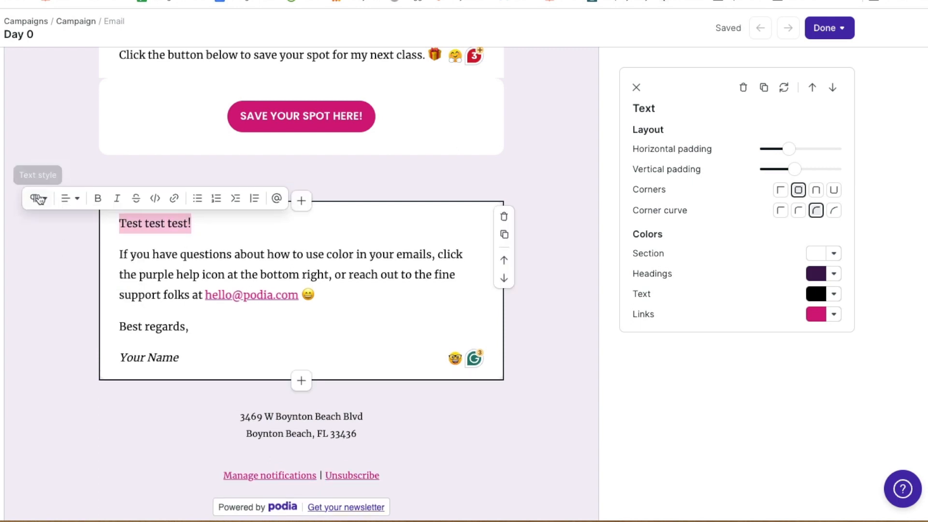
left_click(38, 199)
left_click(72, 288)
Centre the line, try italic, code, link, bullet and code-block formats, then make it Heading 2
left_click(68, 199)
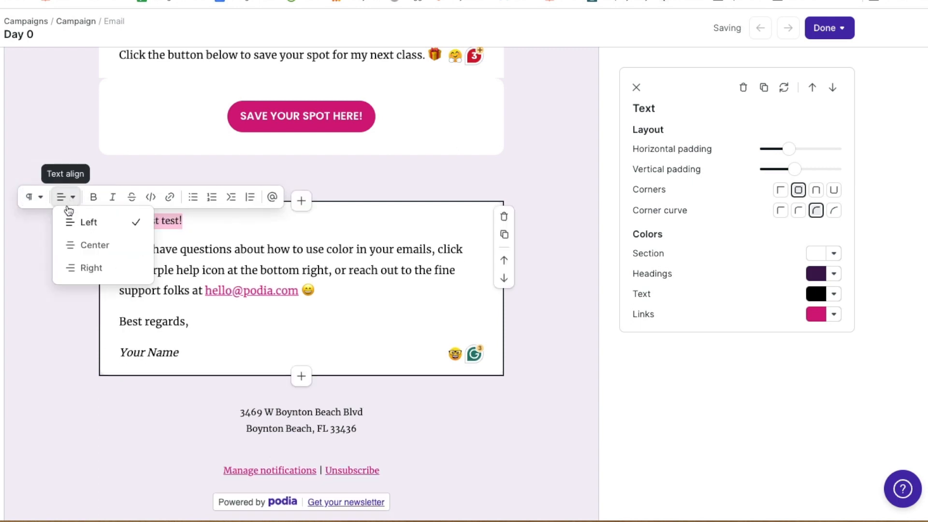
left_click(83, 245)
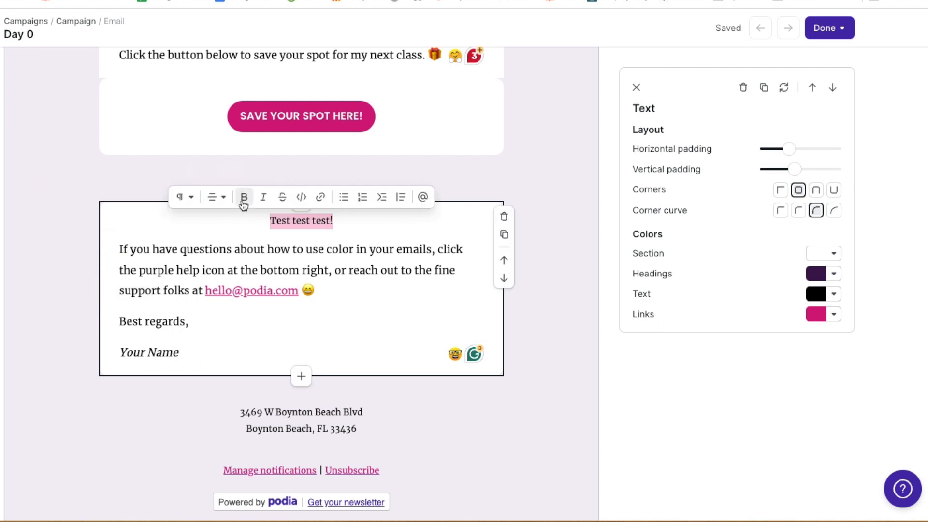
left_click(263, 200)
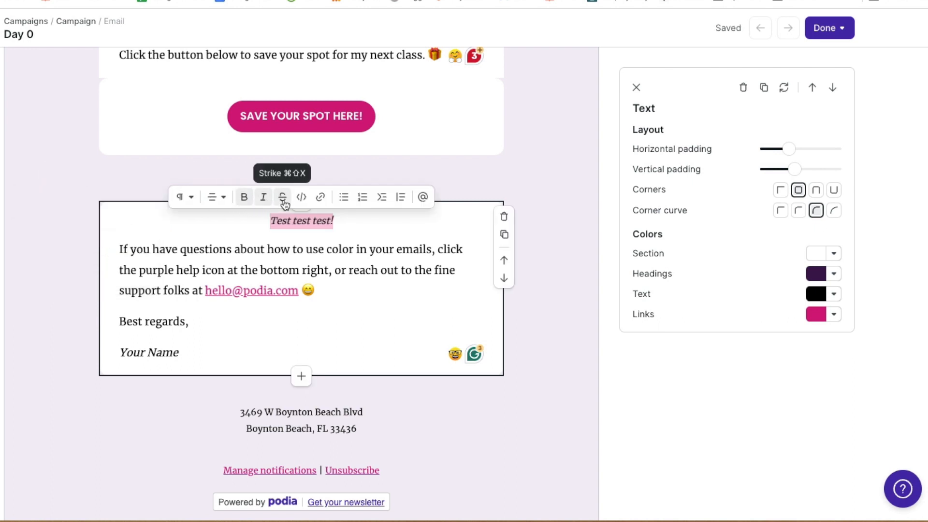
left_click(302, 200)
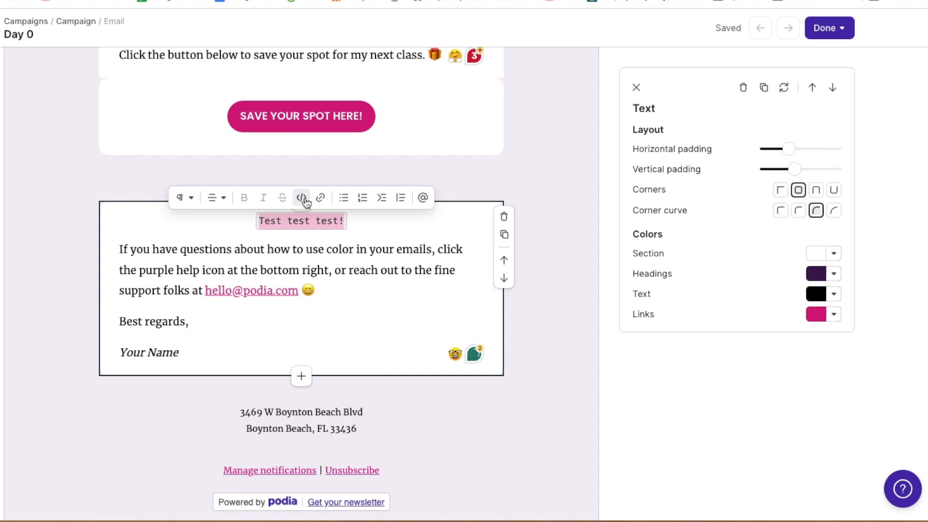
left_click(320, 197)
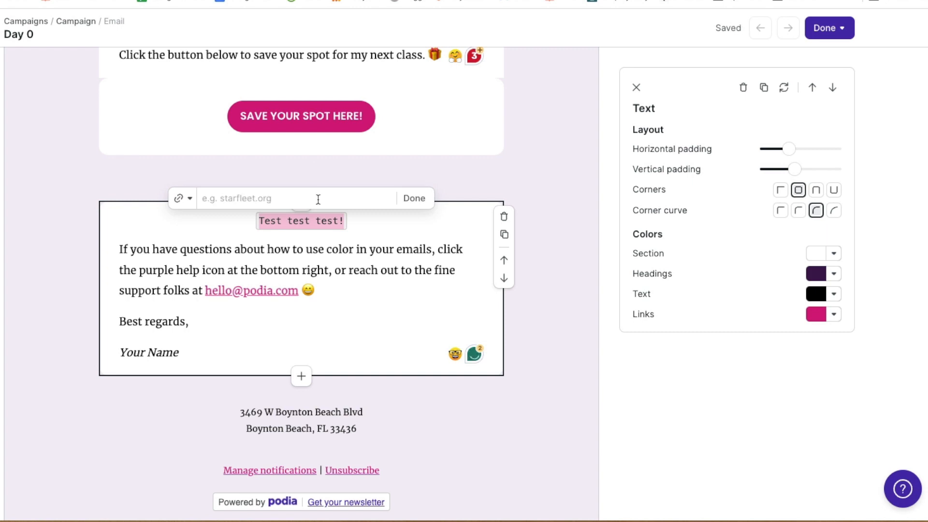
left_click(414, 203)
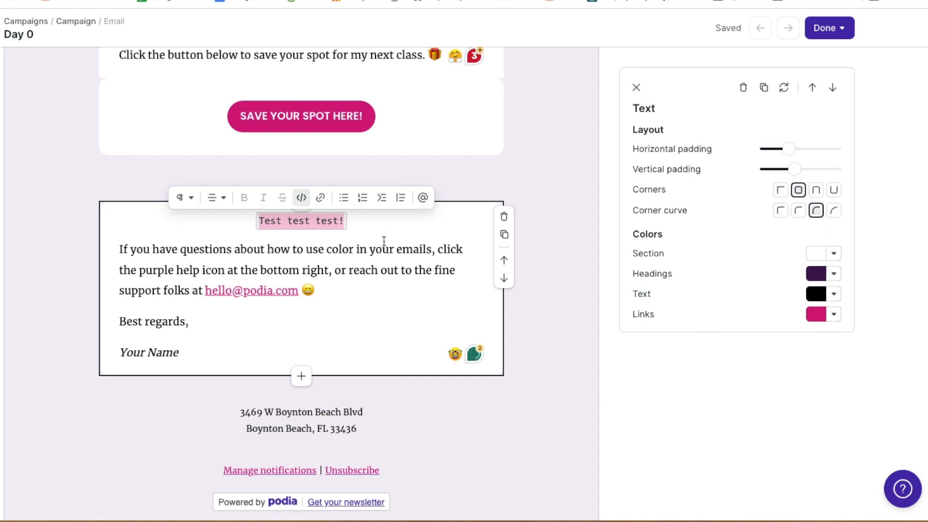
left_click(345, 200)
left_click(388, 202)
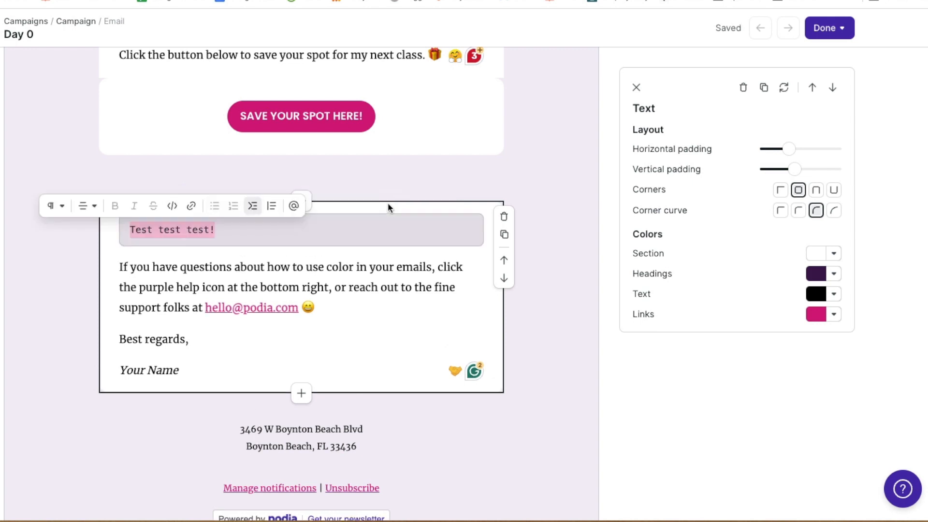
left_click(56, 205)
left_click(82, 254)
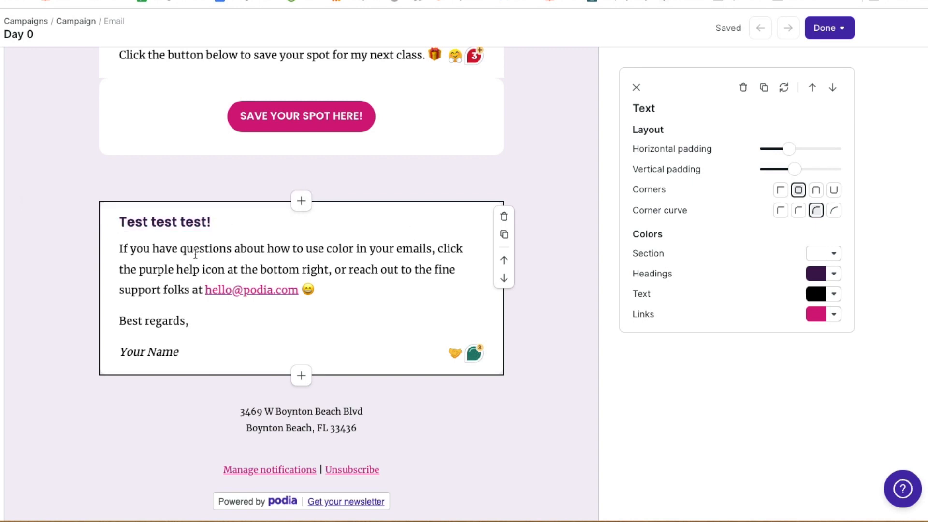
Delete the empty gap below the SAVE YOUR SPOT HERE! button and insert a new section there
scroll(186, 336, "down", 1)
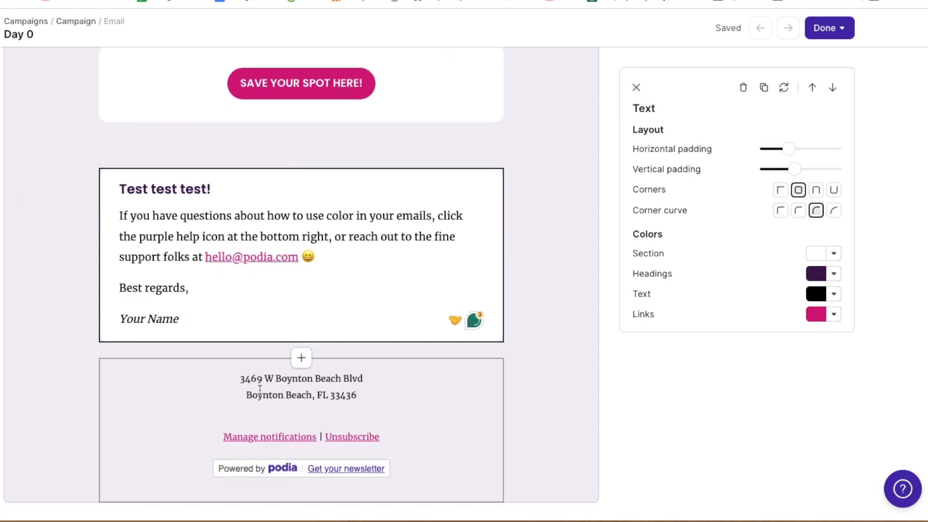
scroll(374, 396, "down", 1)
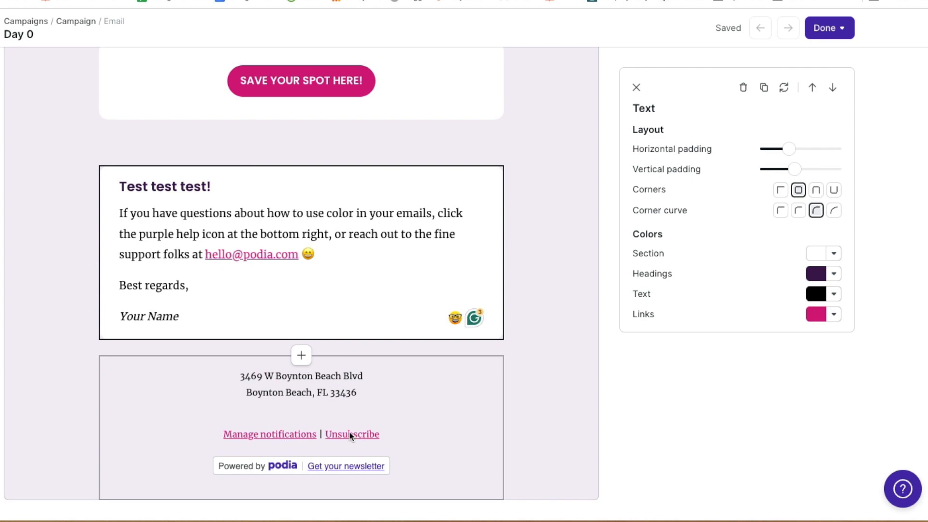
left_click(435, 466)
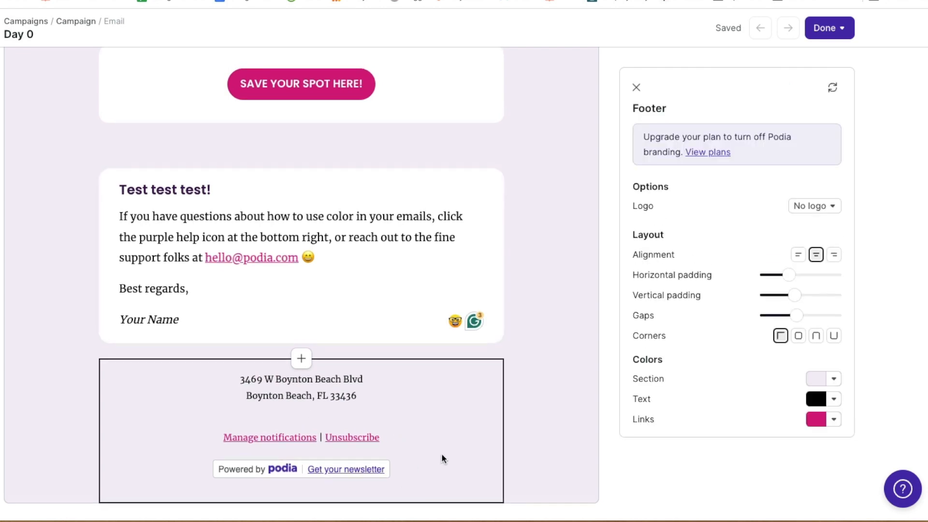
scroll(441, 453, "up", 6)
left_click(421, 450)
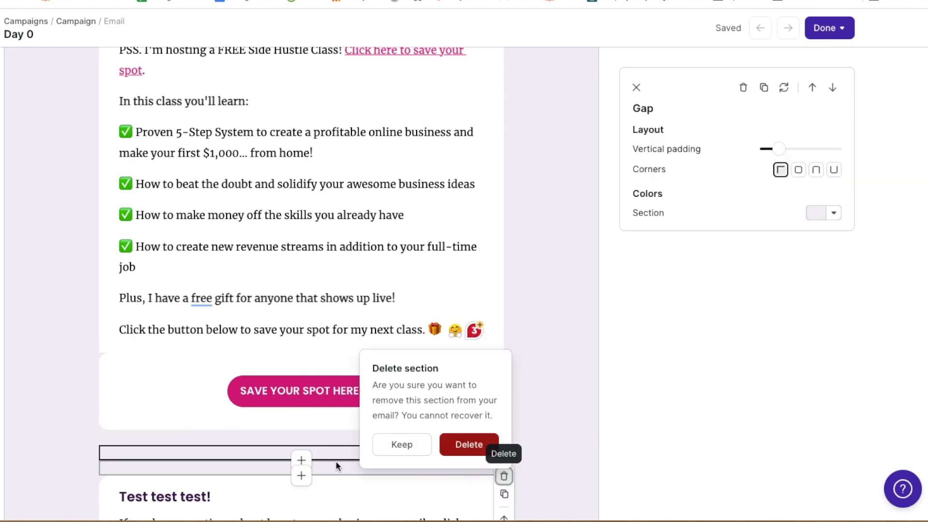
left_click(469, 444)
left_click(301, 444)
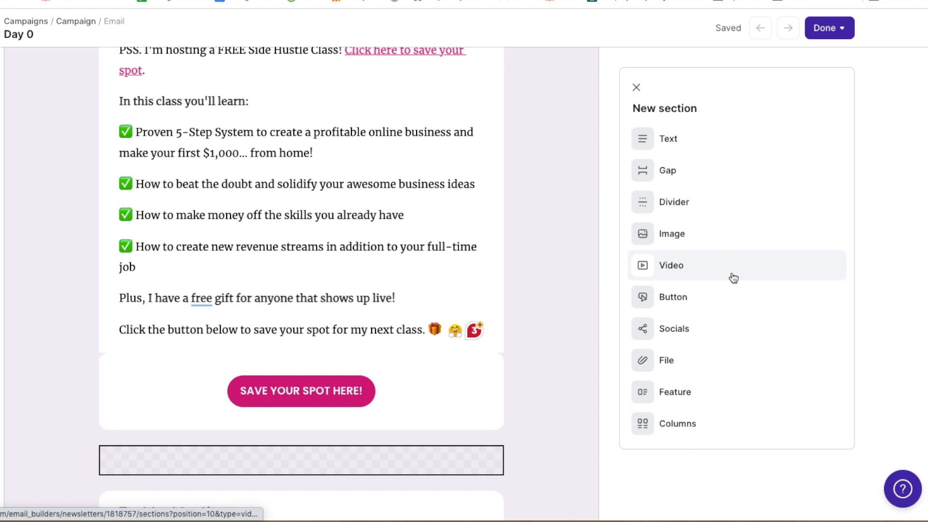
Add a social icons section with an Instagram link to the profile address
left_click(734, 337)
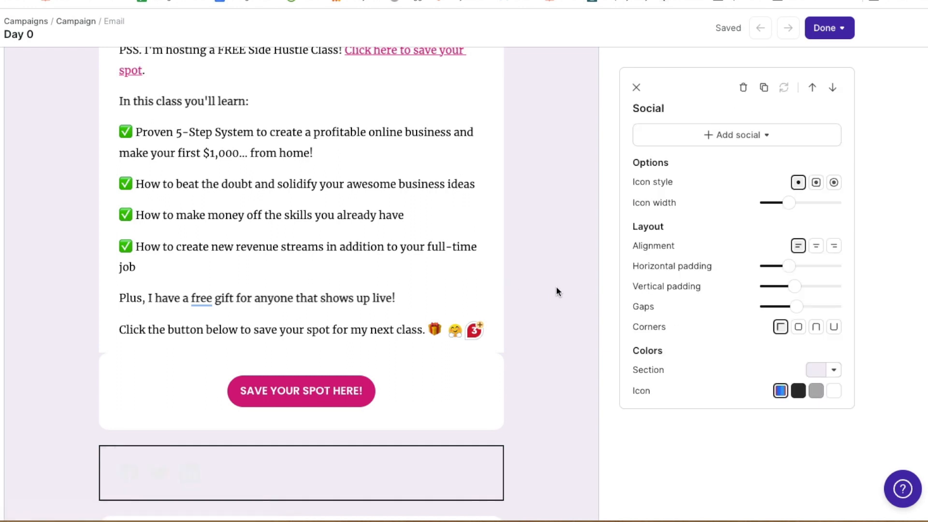
left_click(727, 137)
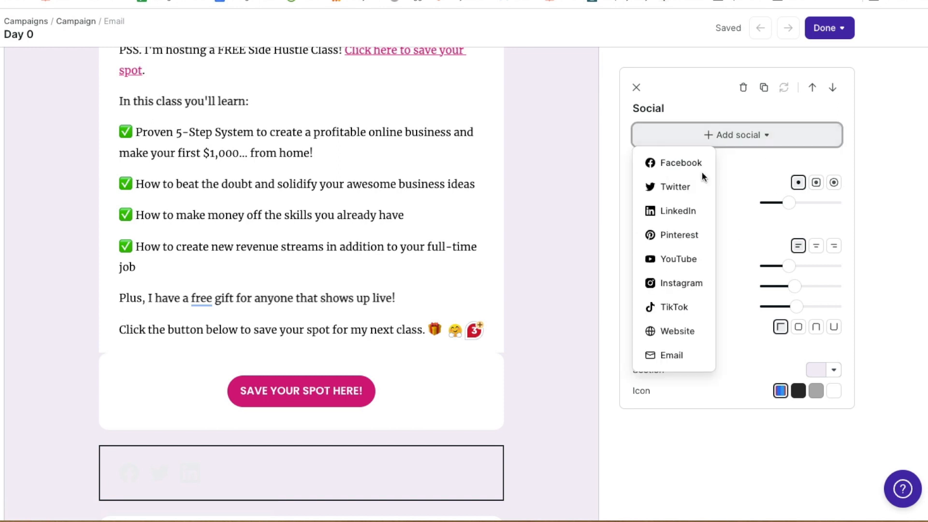
left_click(696, 283)
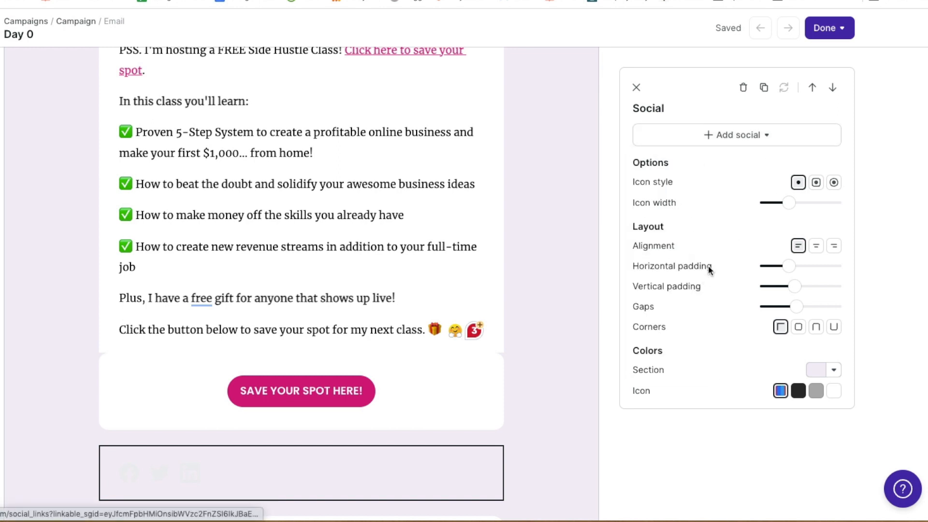
left_click(662, 135)
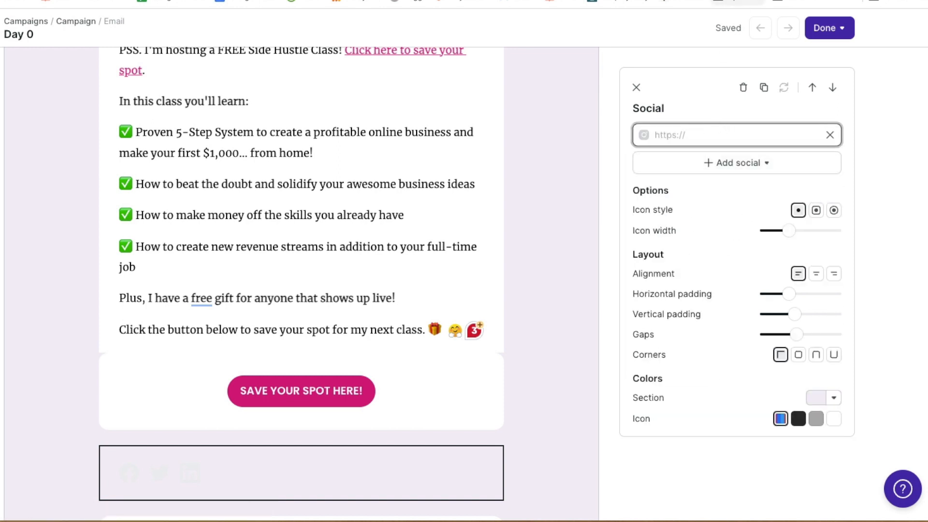
key("super+t")
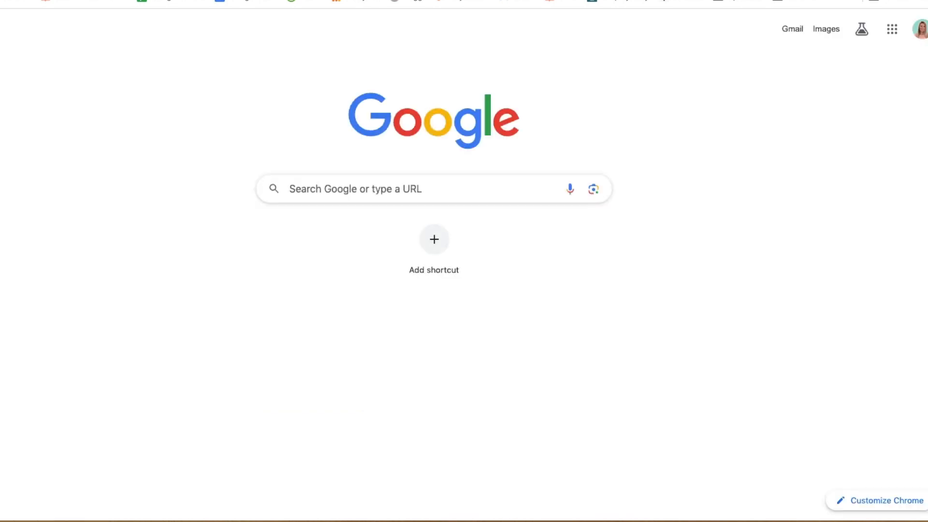
type("ins")
key("Down")
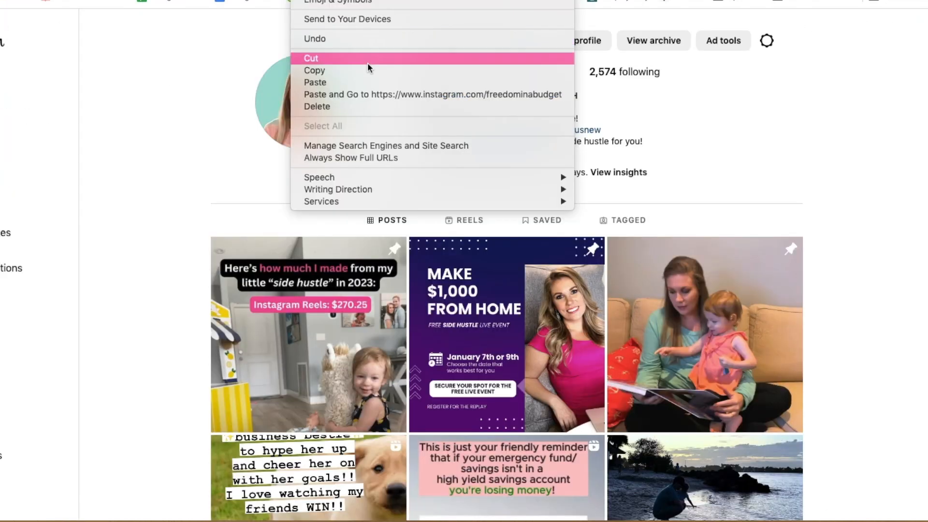
left_click(369, 71)
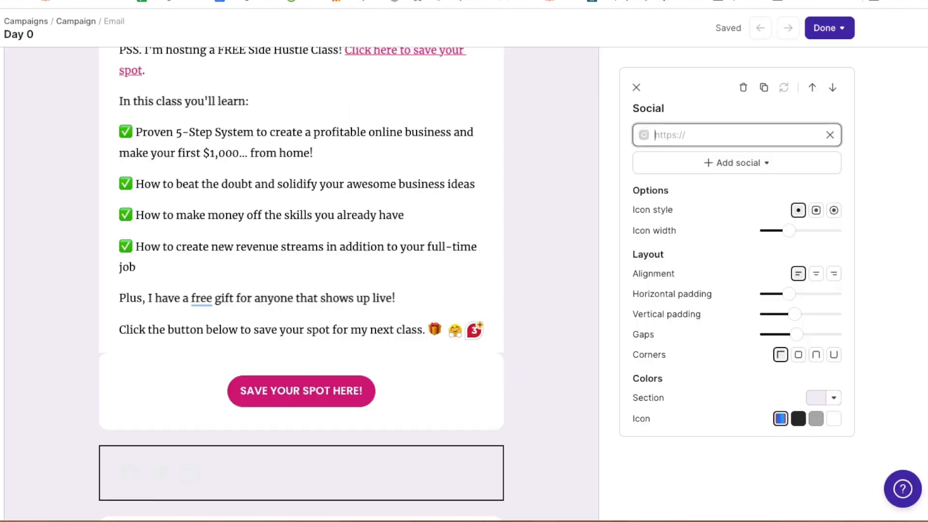
left_click(675, 140)
key("ctrl+v")
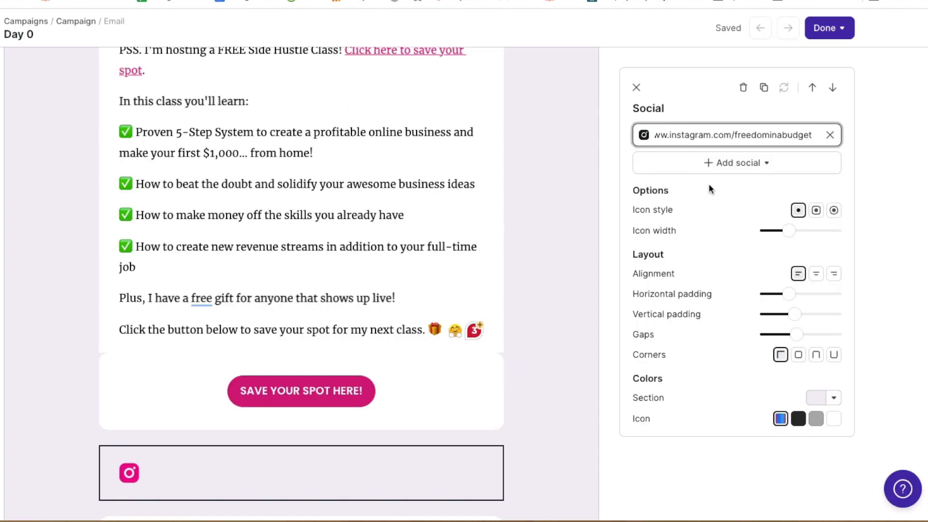
Make the social icons square, centred and wider
left_click(816, 210)
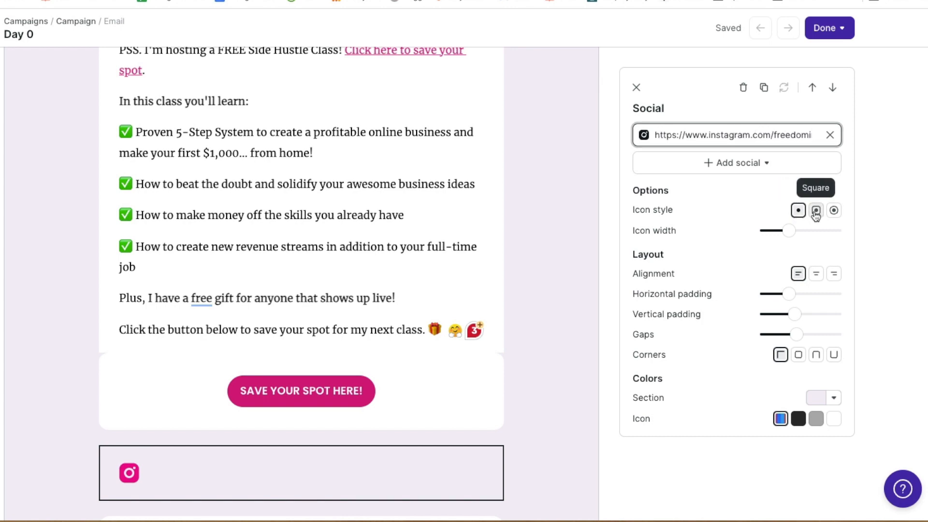
scroll(177, 442, "down", 4)
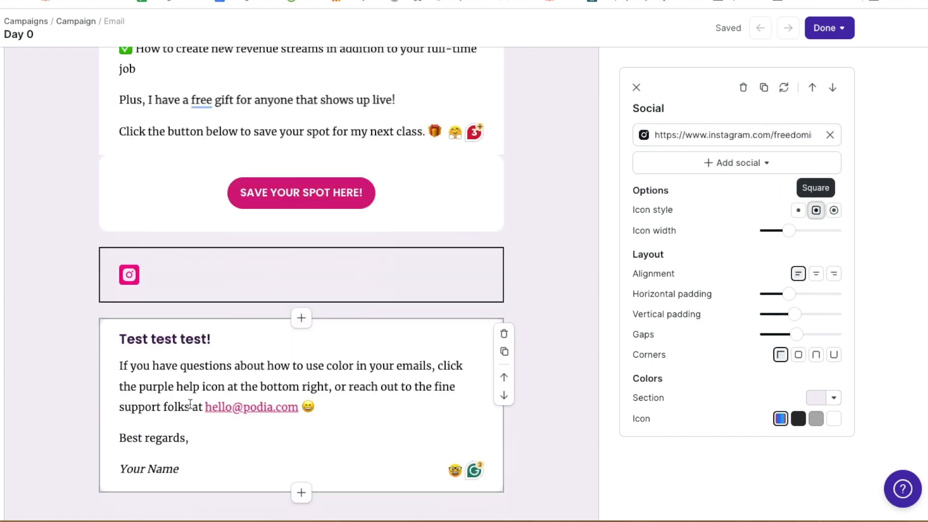
left_click(832, 213)
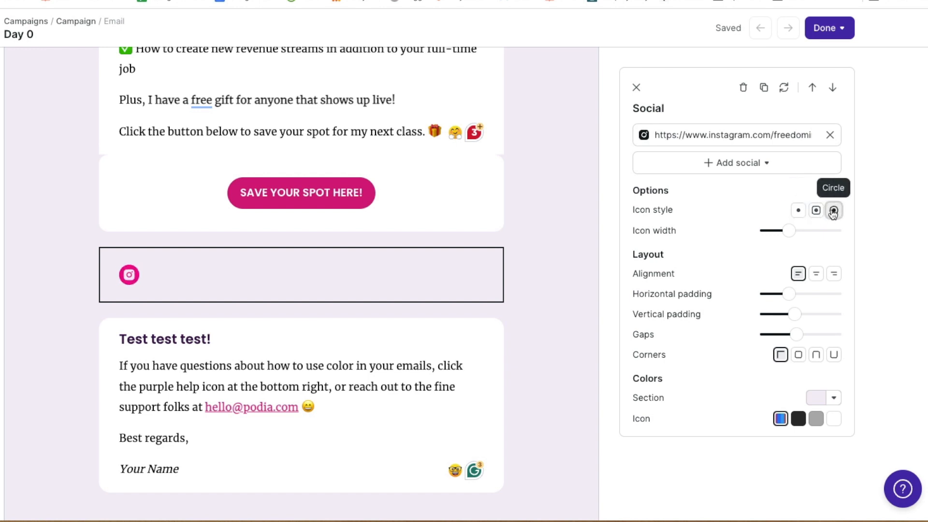
left_click(816, 210)
left_click(818, 278)
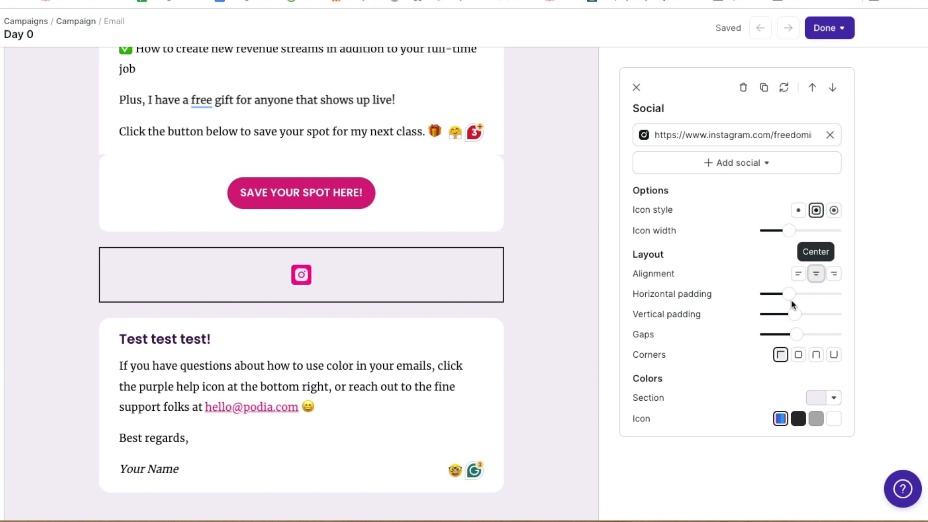
left_click_drag(789, 230, 825, 230)
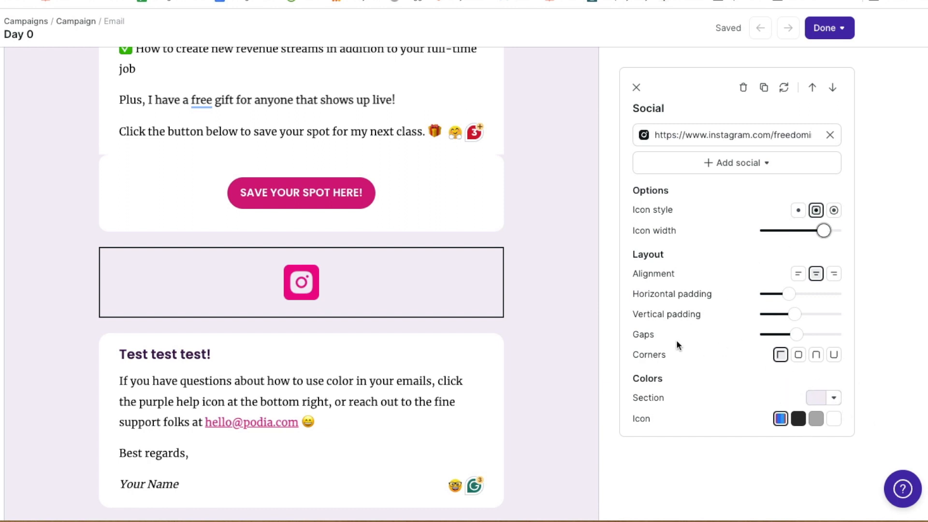
Add Facebook and website (freedominabudget.com) links beside Instagram
left_click(737, 163)
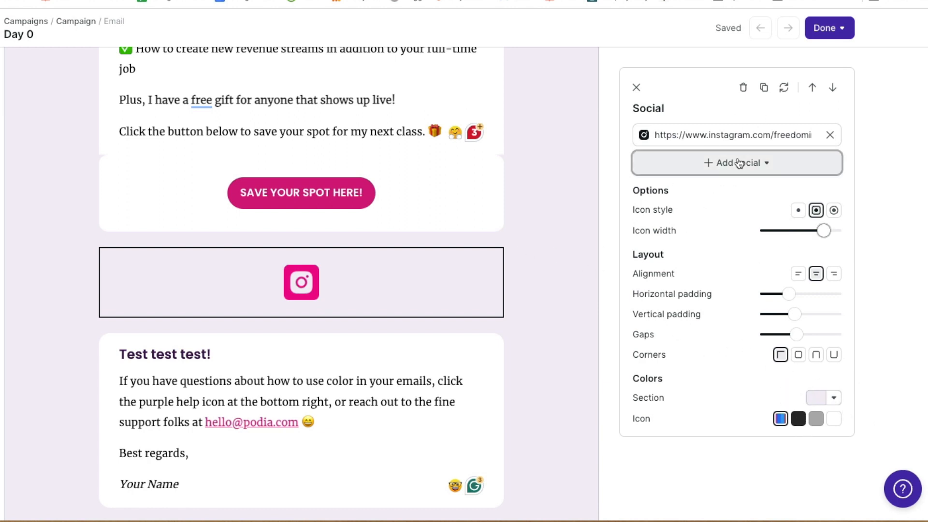
left_click(691, 165)
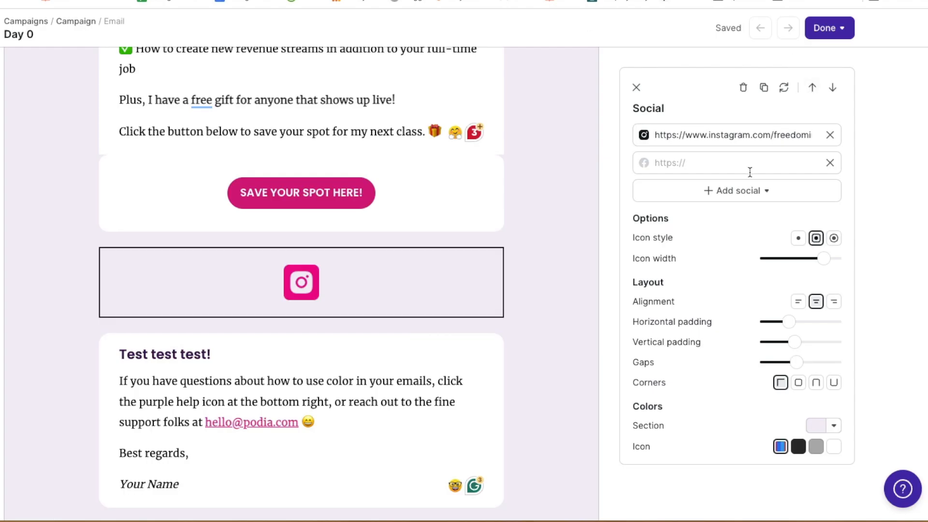
left_click(716, 162)
key("ctrl+v")
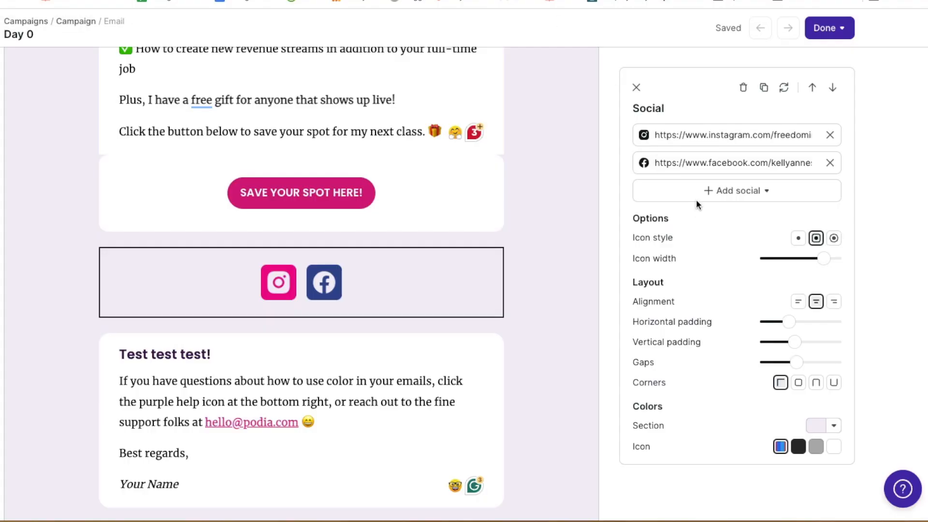
left_click(696, 198)
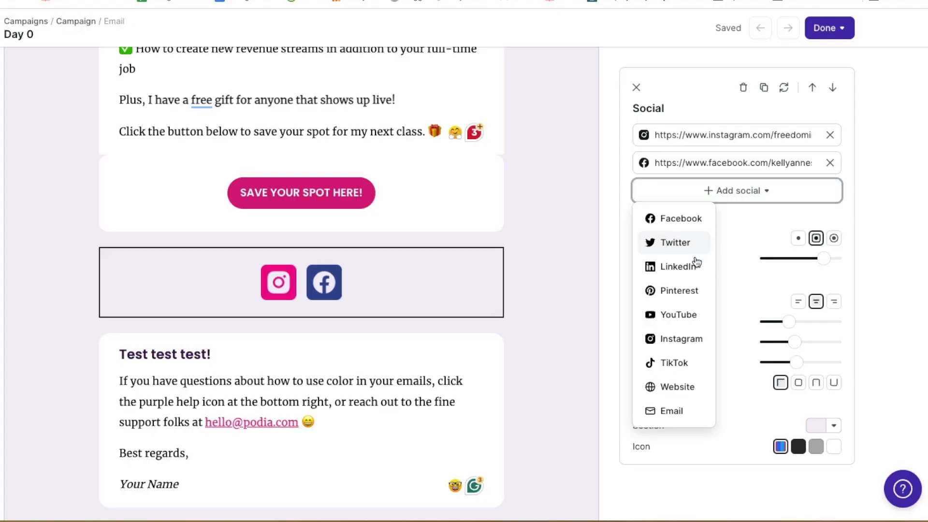
left_click(691, 393)
left_click(723, 190)
key("ctrl+v")
left_click(584, 225)
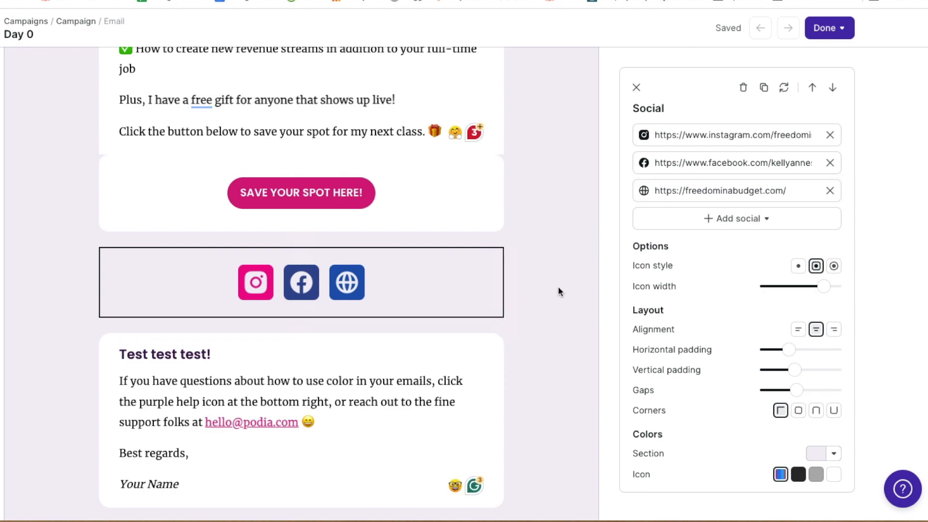
scroll(558, 286, "down", 3)
scroll(556, 284, "up", 20)
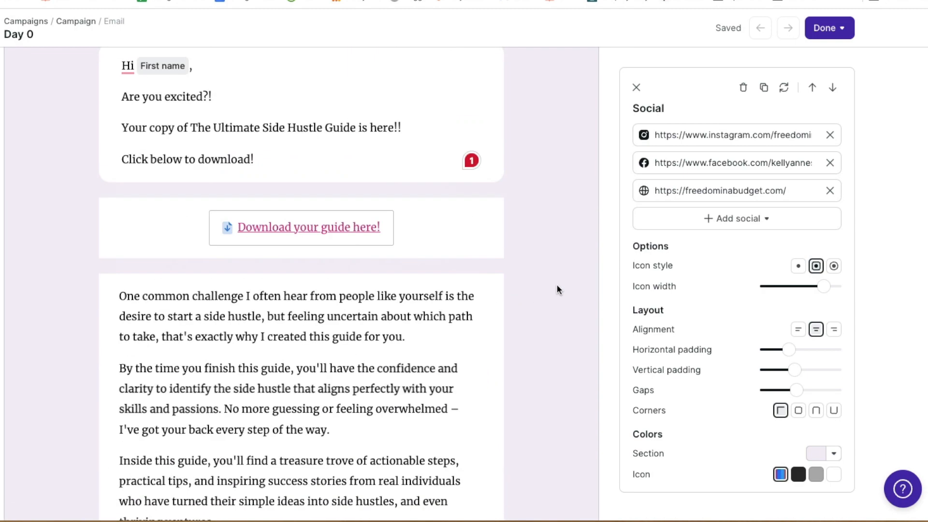
scroll(556, 284, "up", 6)
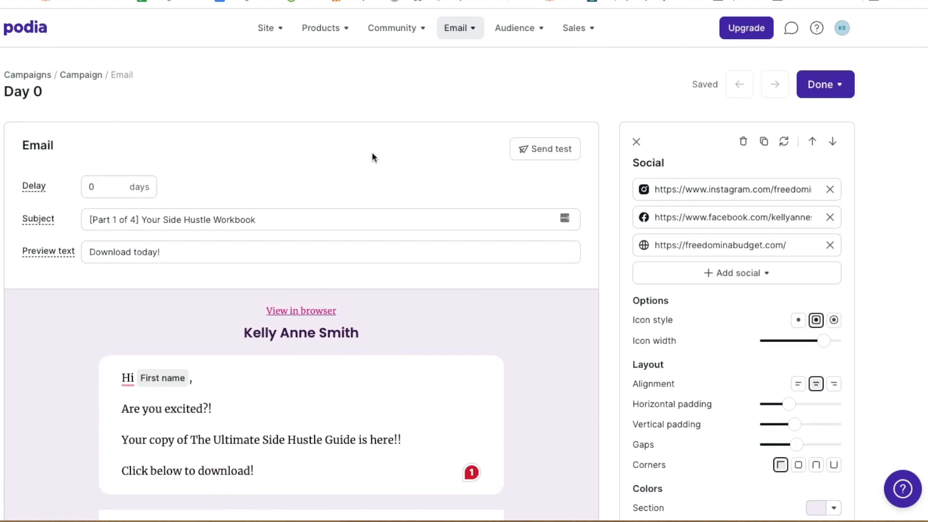
Send a test of the Day 0 email, open it in Gmail and mark it safe
left_click(549, 154)
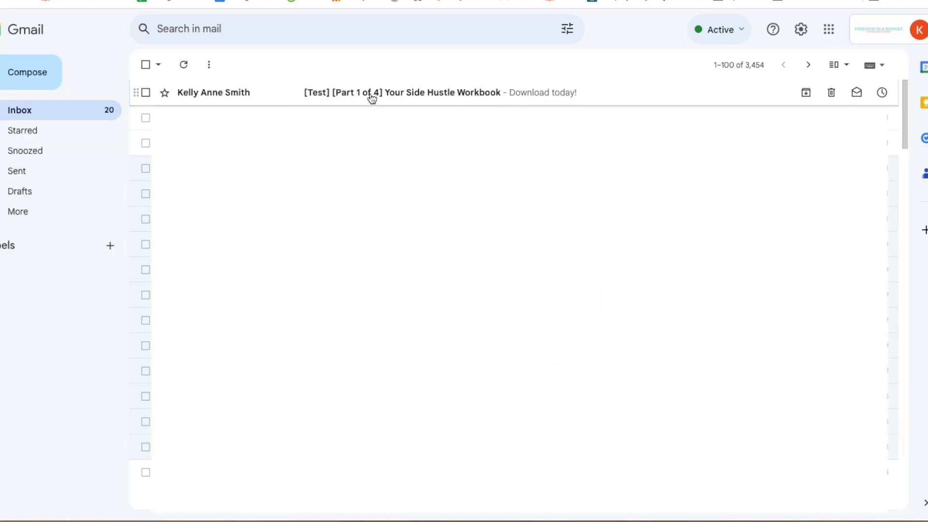
left_click(372, 94)
scroll(253, 264, "down", 3)
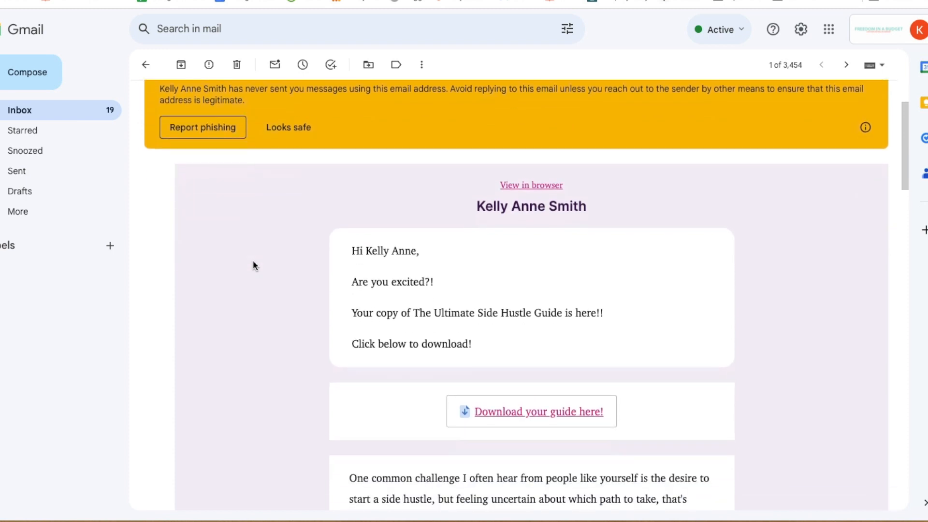
left_click(300, 127)
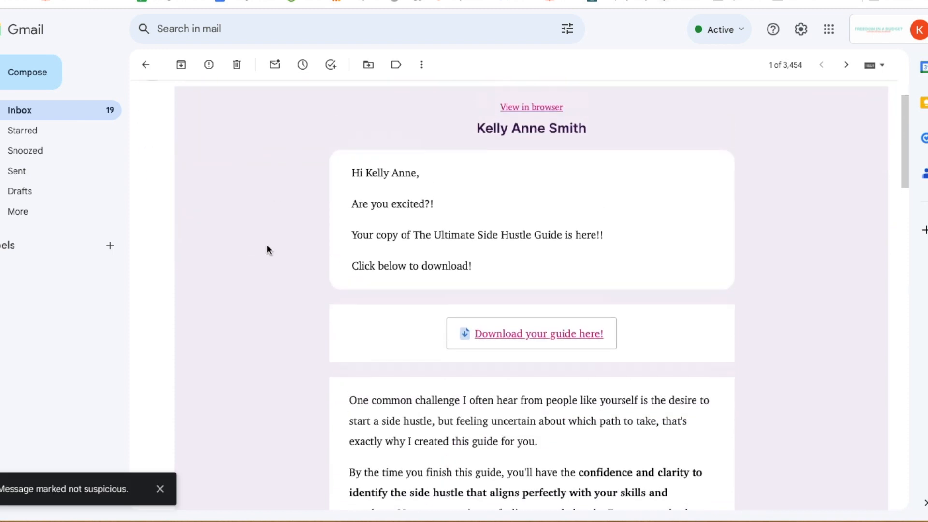
Open the email's web version and review the download link and social icons
right_click(506, 144)
left_click(541, 147)
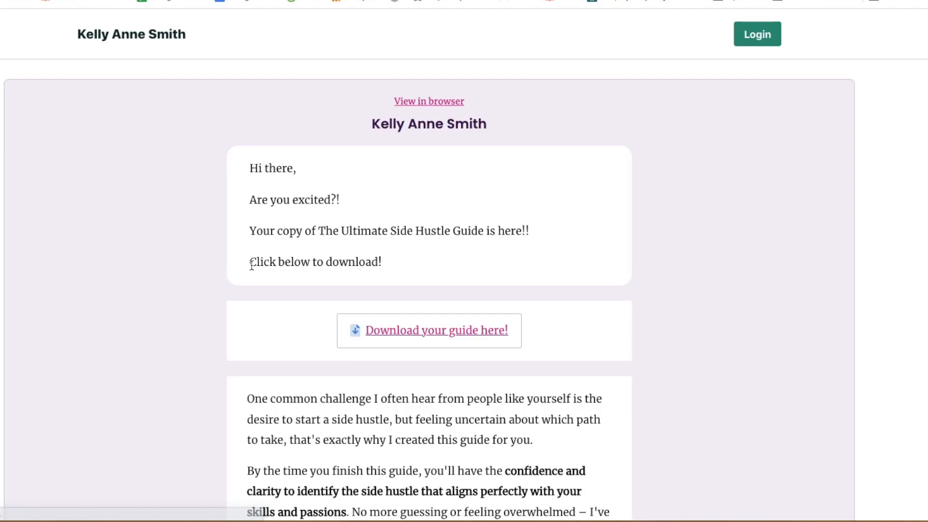
scroll(184, 193, "down", 3)
scroll(184, 196, "down", 15)
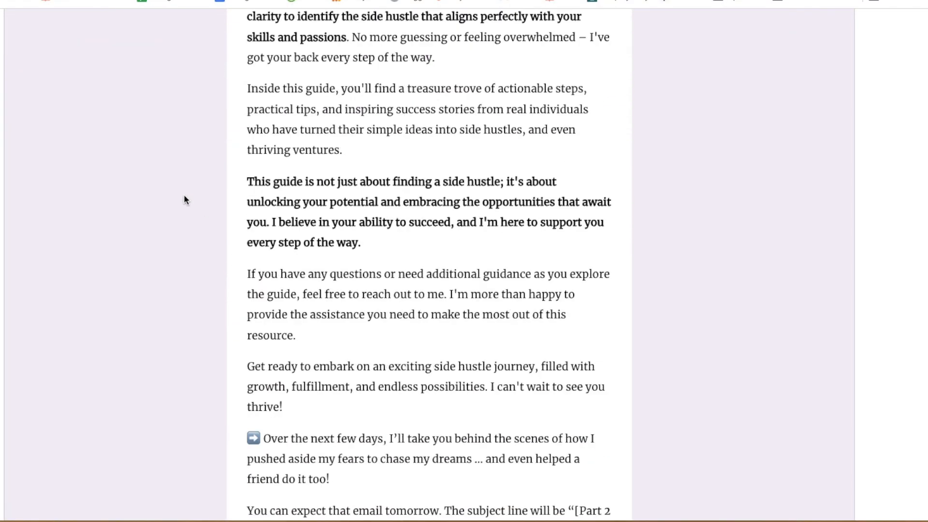
scroll(183, 194, "down", 8)
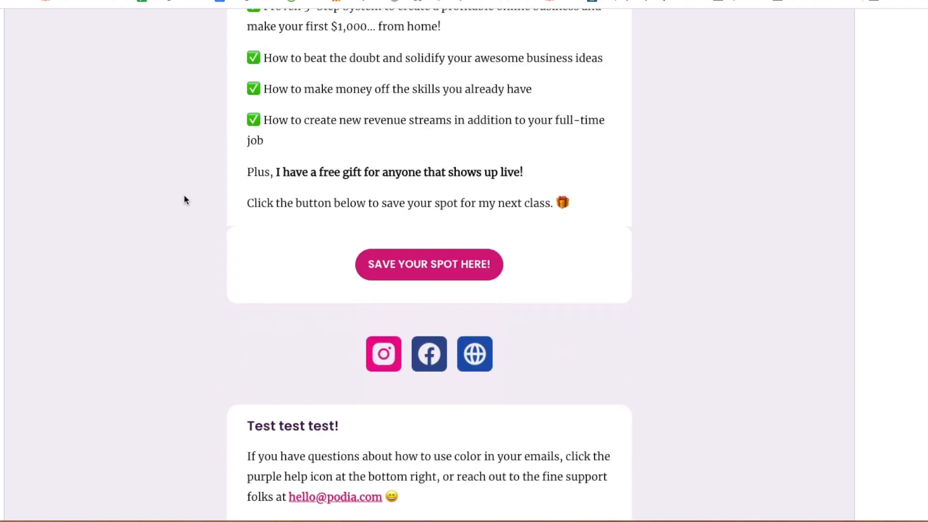
scroll(184, 195, "down", 5)
scroll(184, 196, "up", 20)
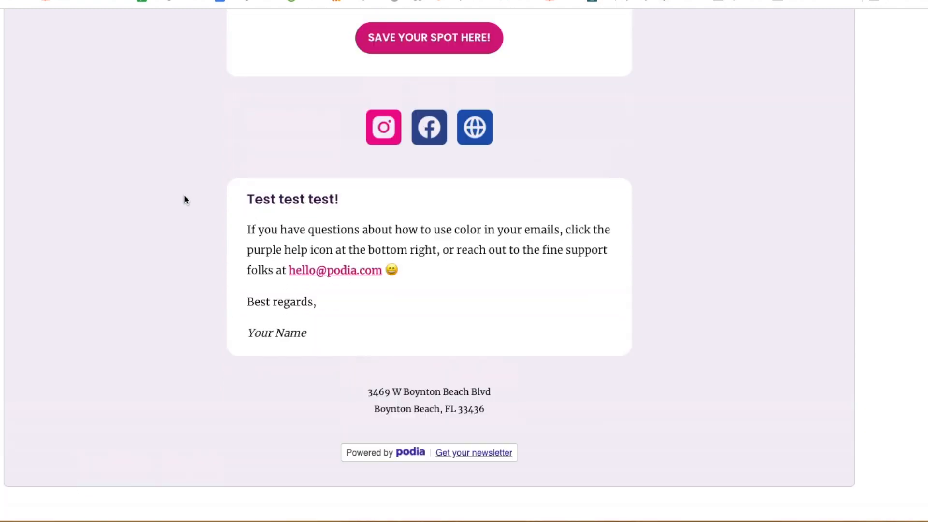
scroll(184, 199, "up", 5)
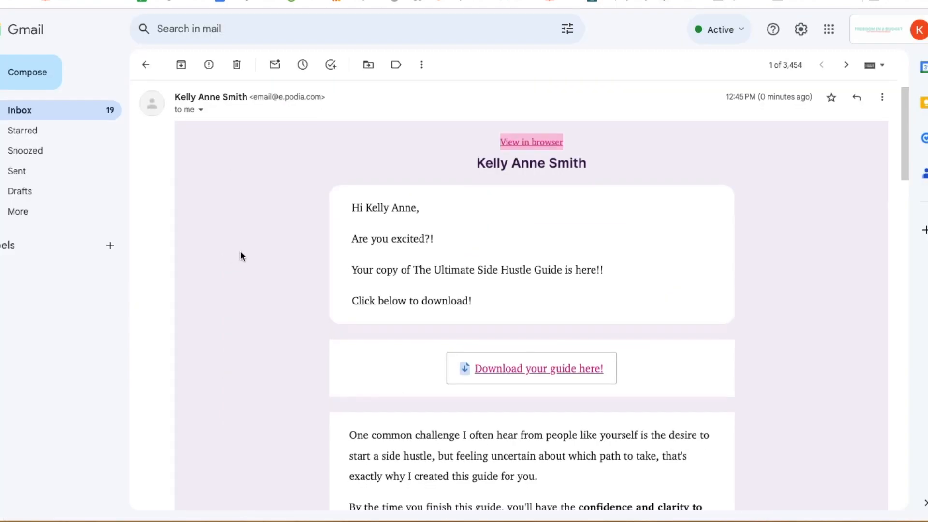
scroll(241, 251, "down", 8)
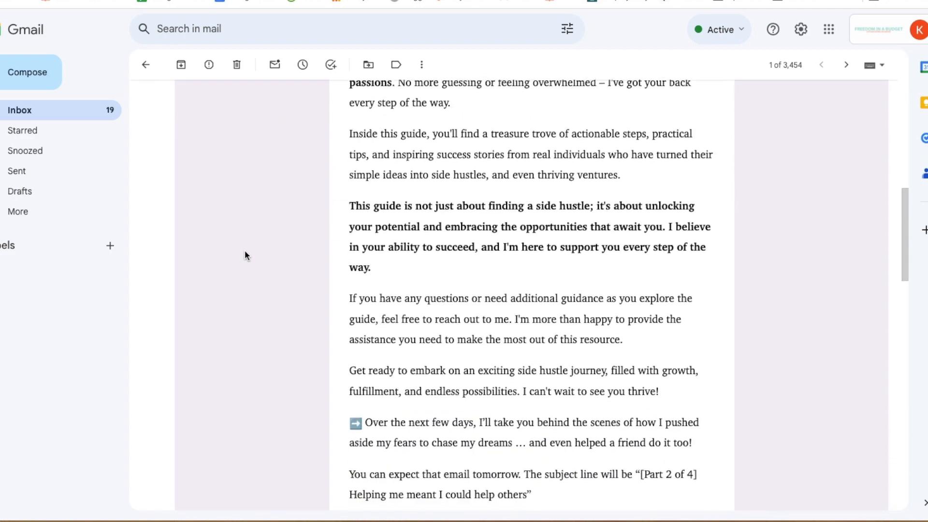
scroll(245, 254, "down", 12)
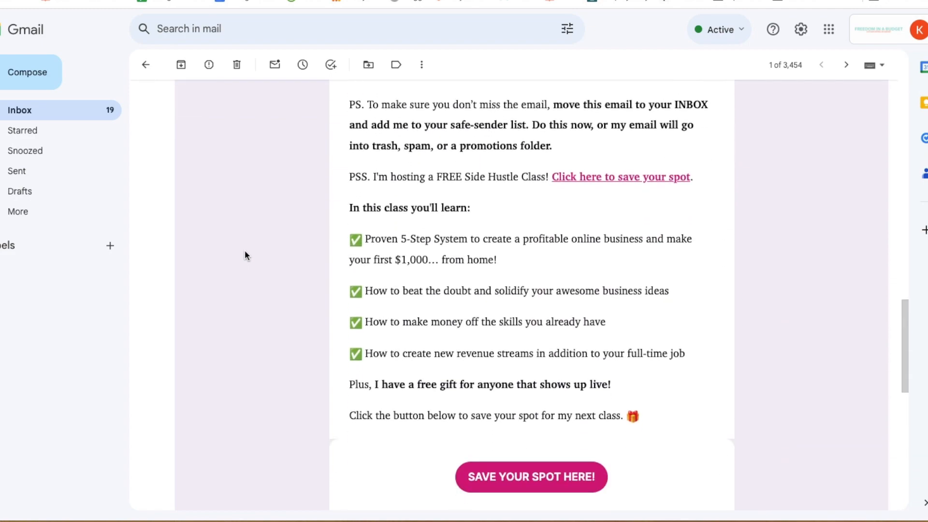
scroll(245, 250, "down", 3)
Follow SAVE YOUR SPOT HERE! to the free training registration page, then return to Podia's editor
left_click(505, 327)
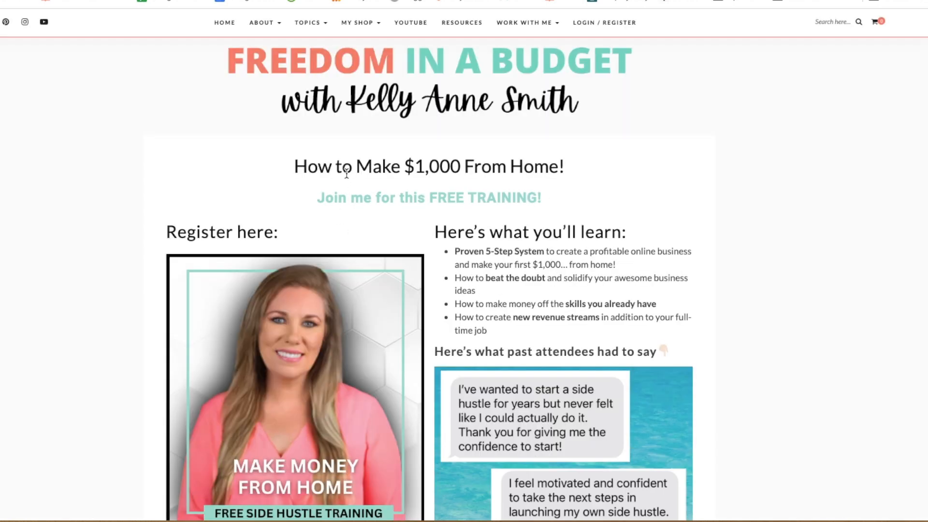
scroll(378, 192, "down", 5)
scroll(378, 193, "up", 4)
scroll(378, 192, "up", 1)
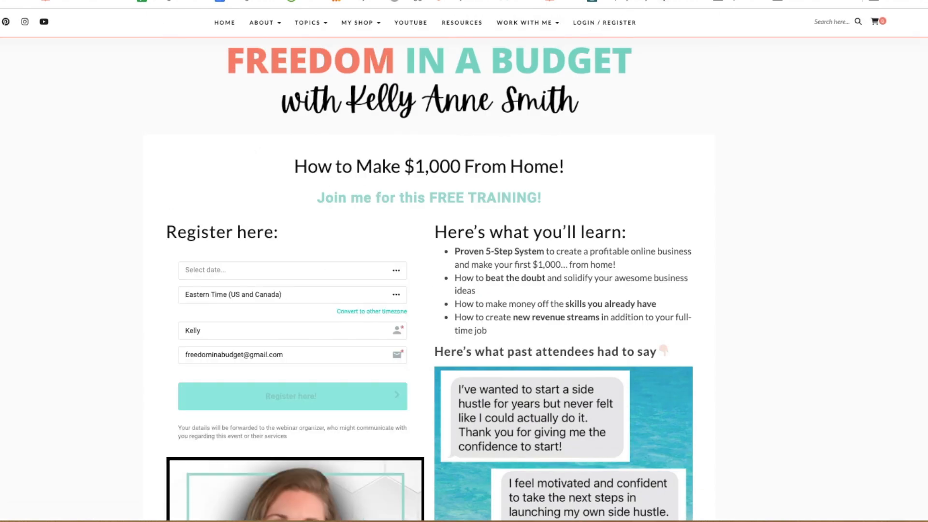
left_click(135, 1)
scroll(239, 208, "up", 20)
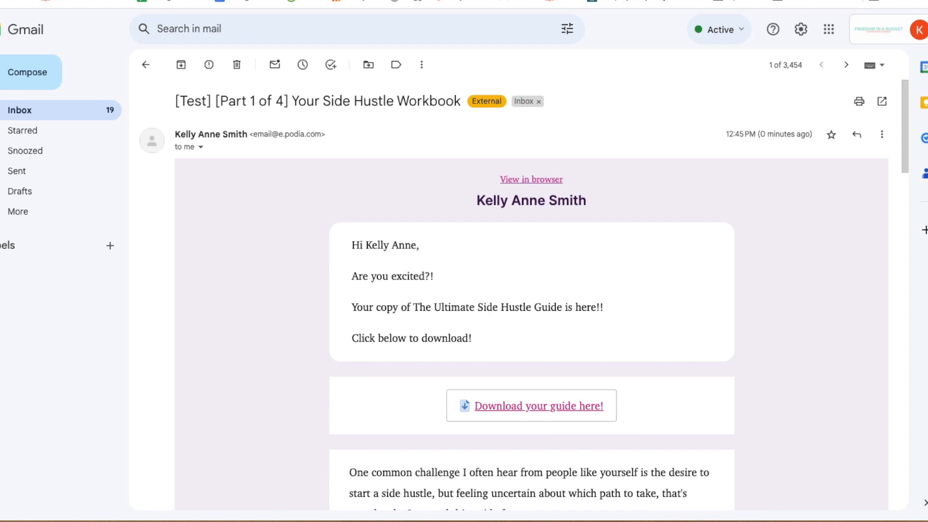
left_click(193, 1)
left_click(513, 96)
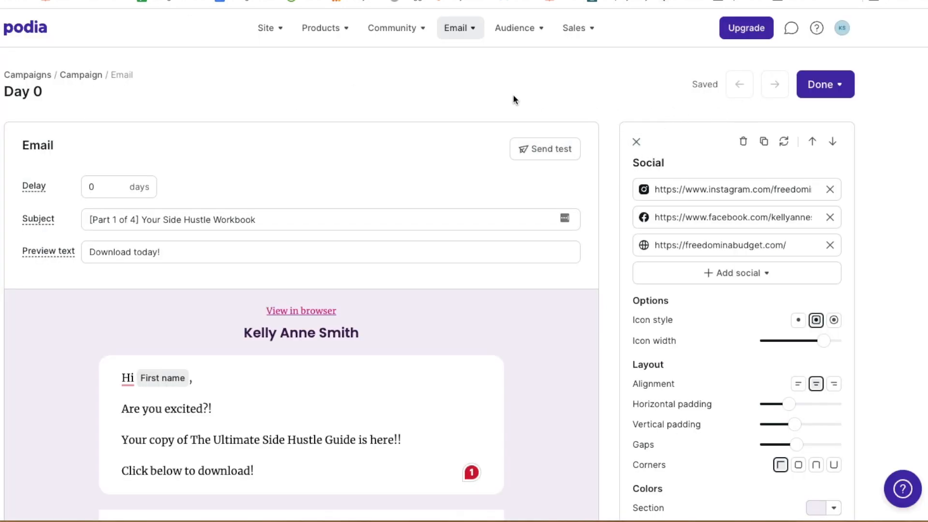
Finish Day 0 and add a Day 1 email with a 1-day delay
left_click(831, 95)
left_click(807, 121)
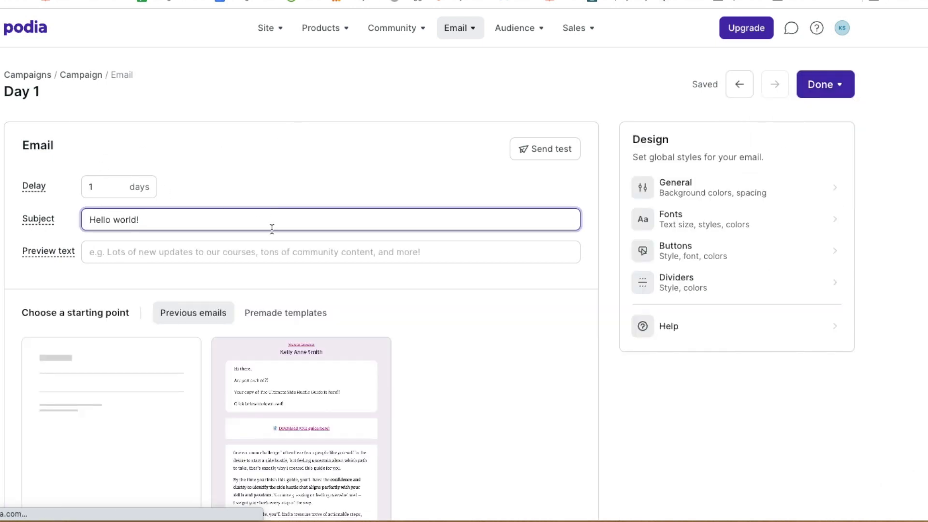
scroll(329, 226, "down", 3)
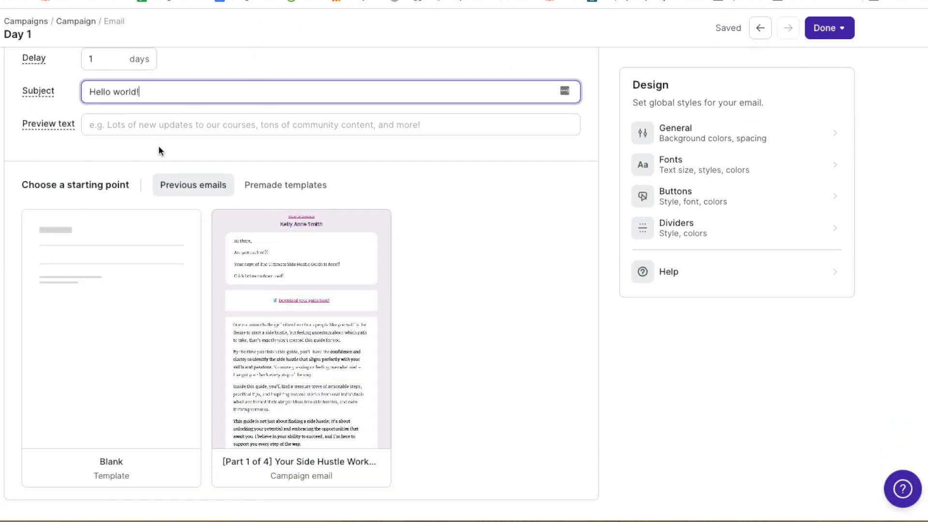
left_click(103, 61)
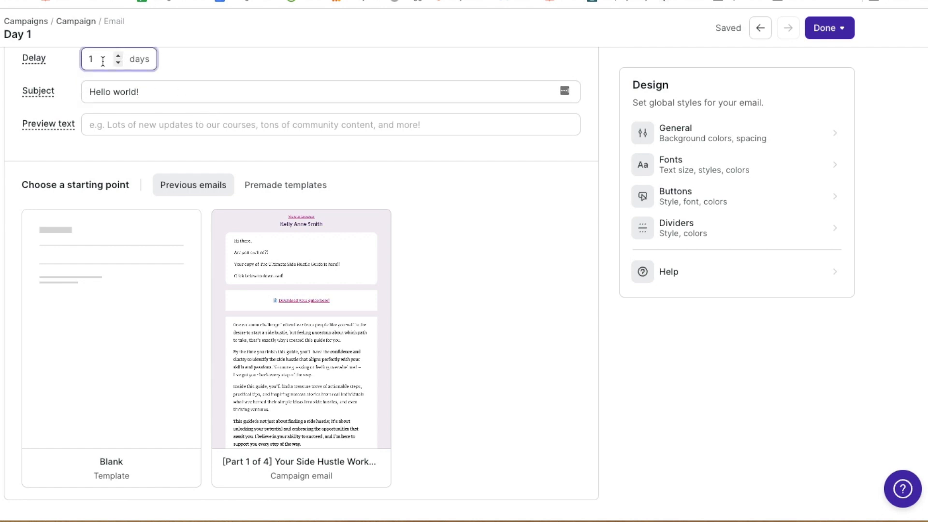
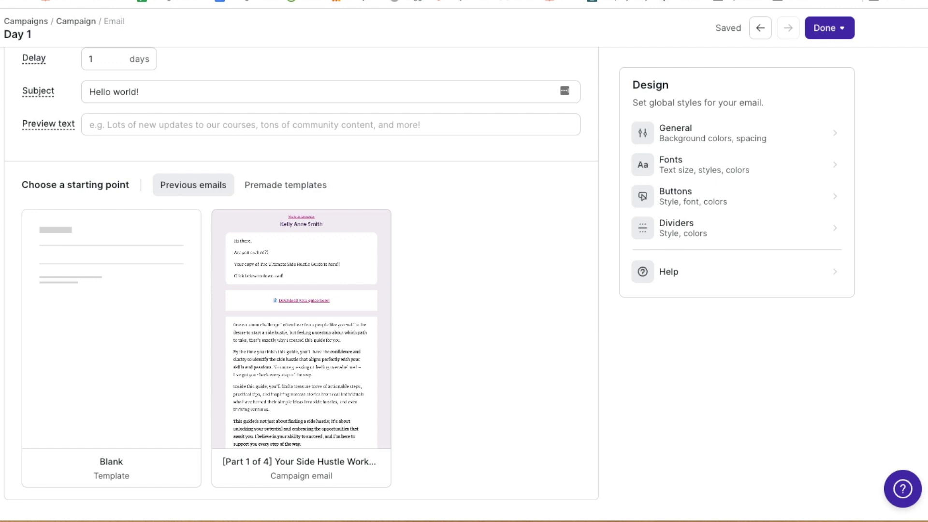
Give the Day 1 email the subject '[Part 2 of 4] Helping me meant I could help others' and preview text 'This is truly where my life changed'
left_click(245, 86)
key("ctrl+a")
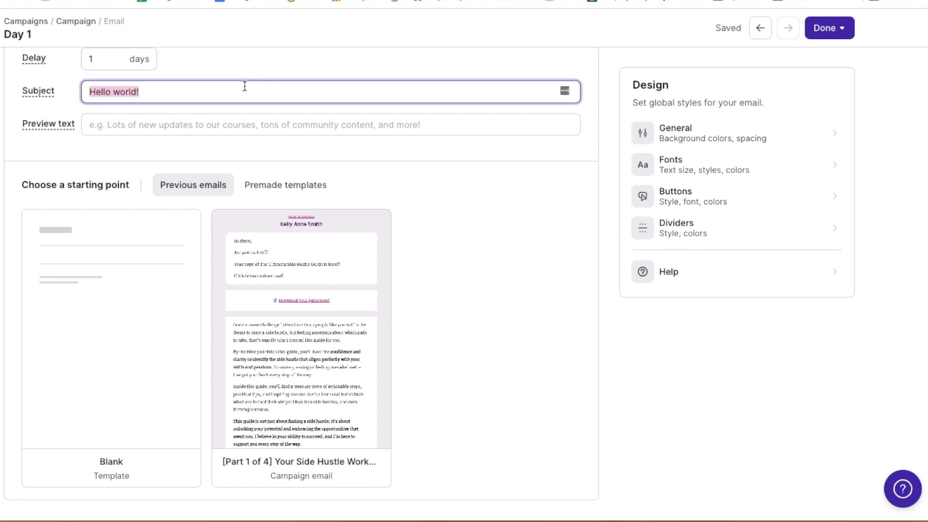
type("[Part 2 of 4] Helping me meant I could help others")
key("super+Tab")
left_click(261, 125)
key("ctrl+v")
left_click(462, 184)
mouse_move(355, 277)
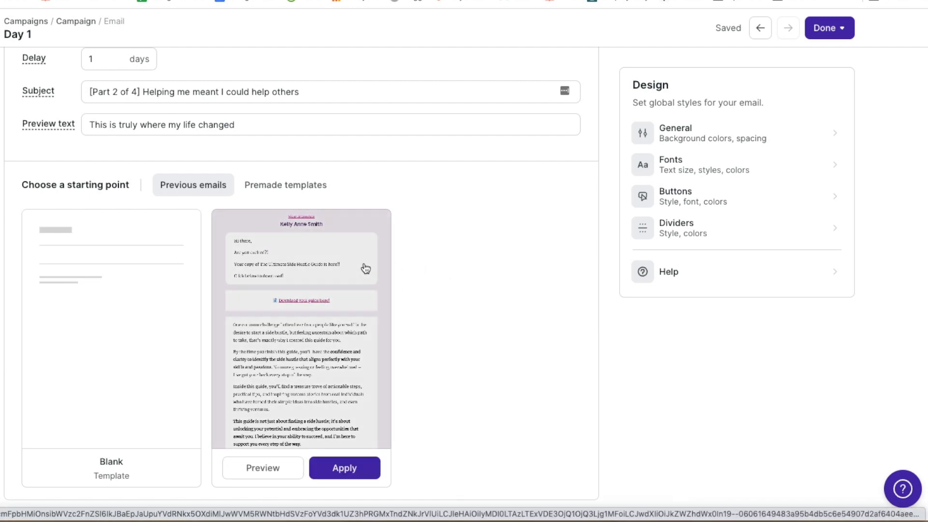
Browse the premade email templates and preview the Discounted products template
left_click(309, 188)
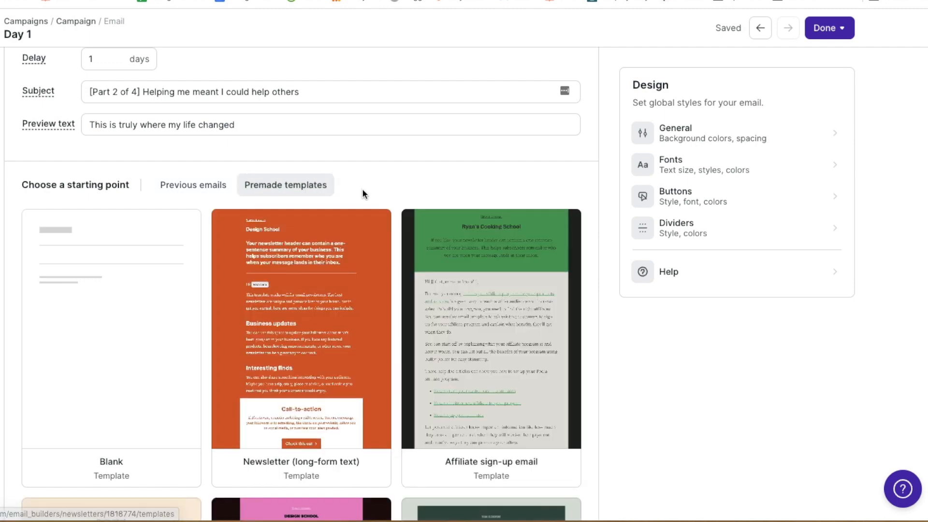
scroll(386, 355, "down", 5)
scroll(386, 355, "down", 8)
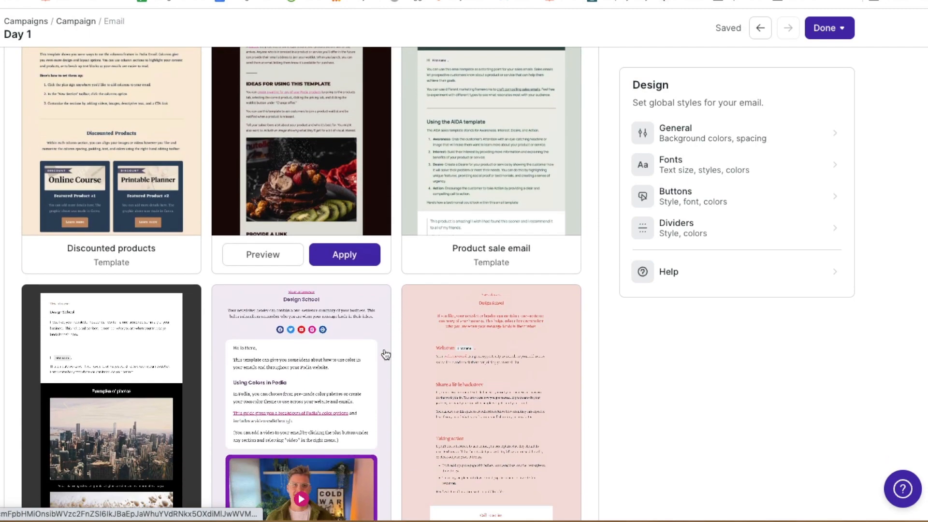
scroll(386, 355, "down", 4)
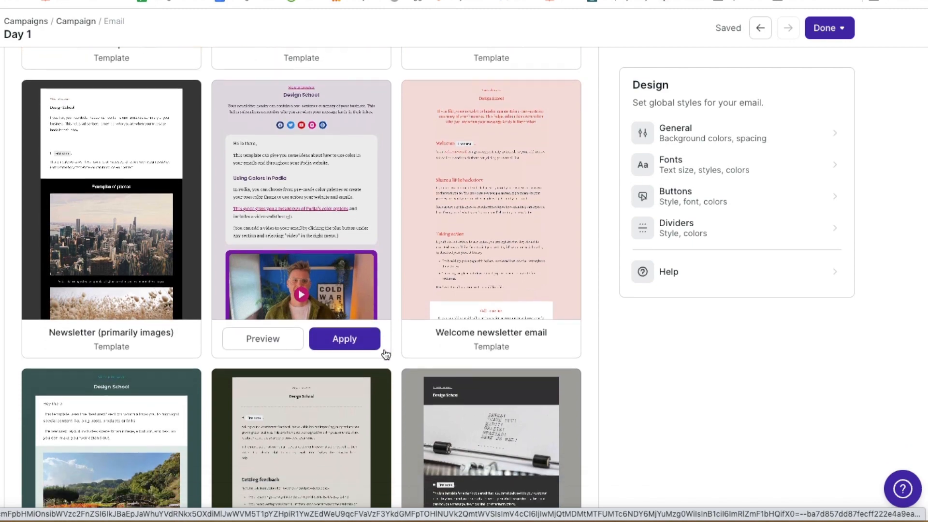
scroll(385, 355, "down", 10)
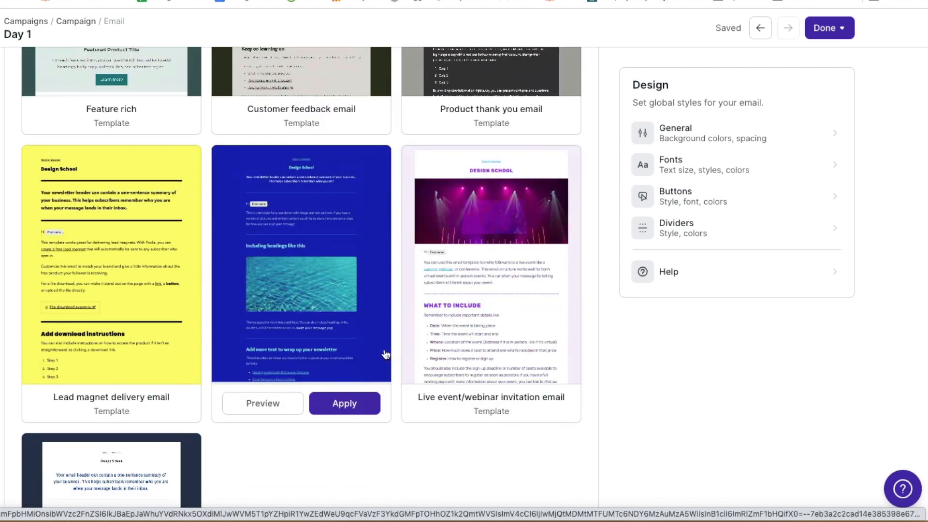
scroll(385, 353, "up", 1)
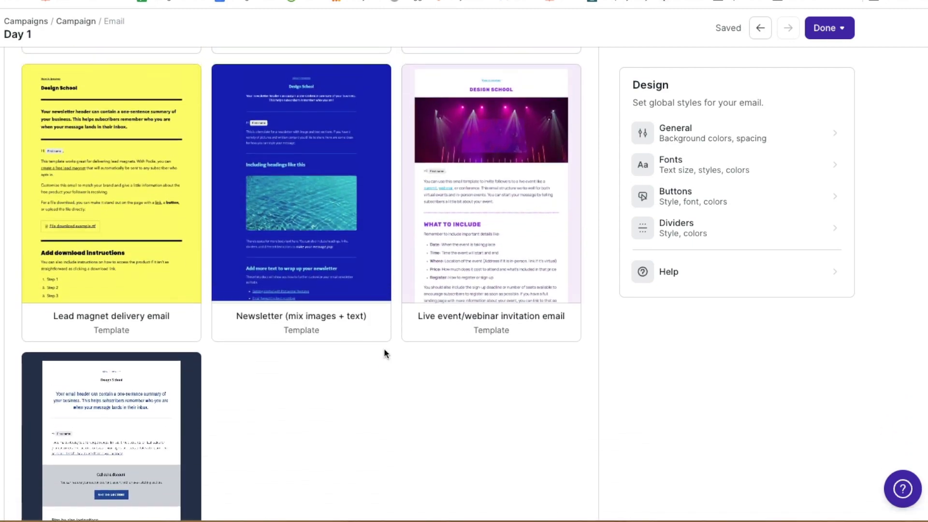
scroll(385, 353, "down", 3)
scroll(385, 353, "up", 7)
scroll(385, 354, "up", 13)
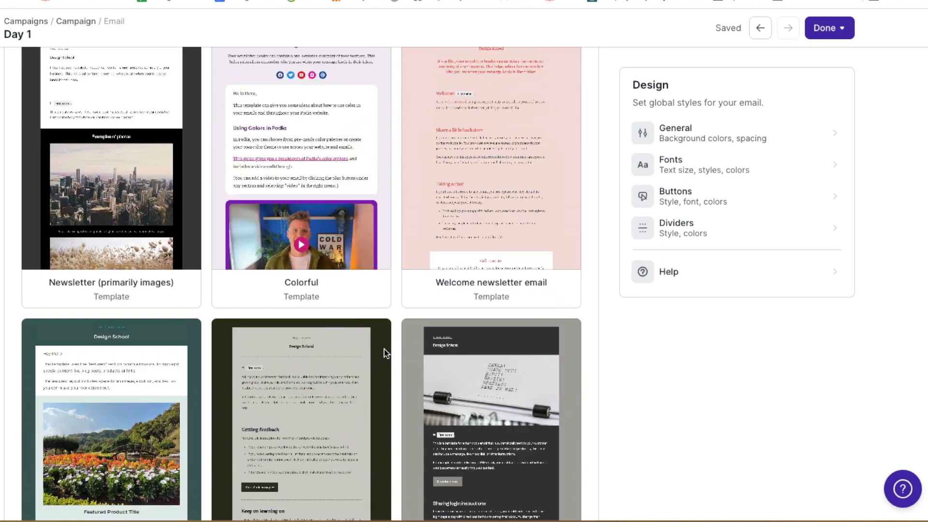
scroll(385, 354, "up", 3)
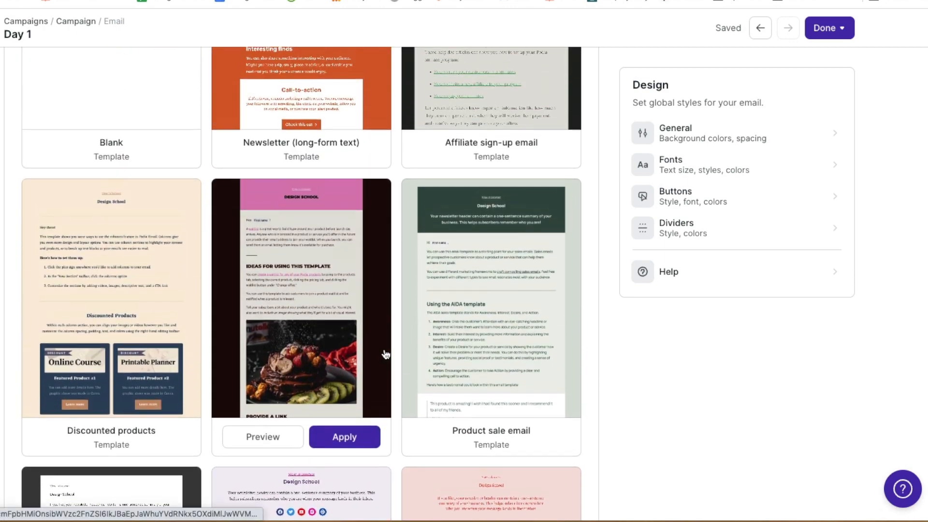
mouse_move(82, 358)
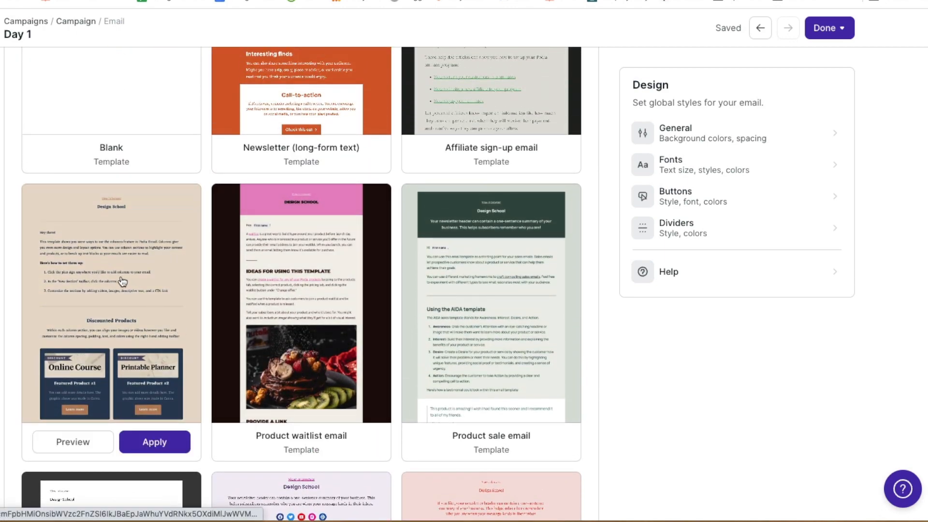
scroll(116, 280, "up", 3)
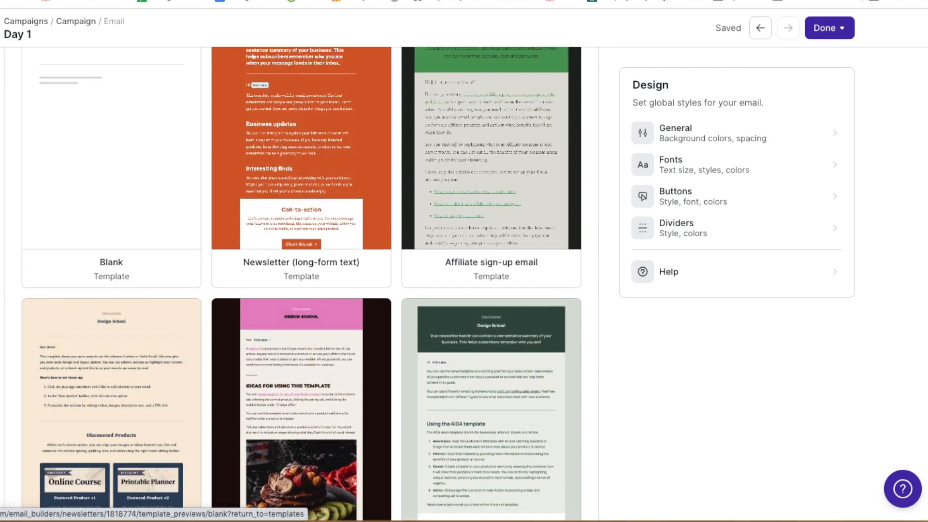
left_click(151, 375)
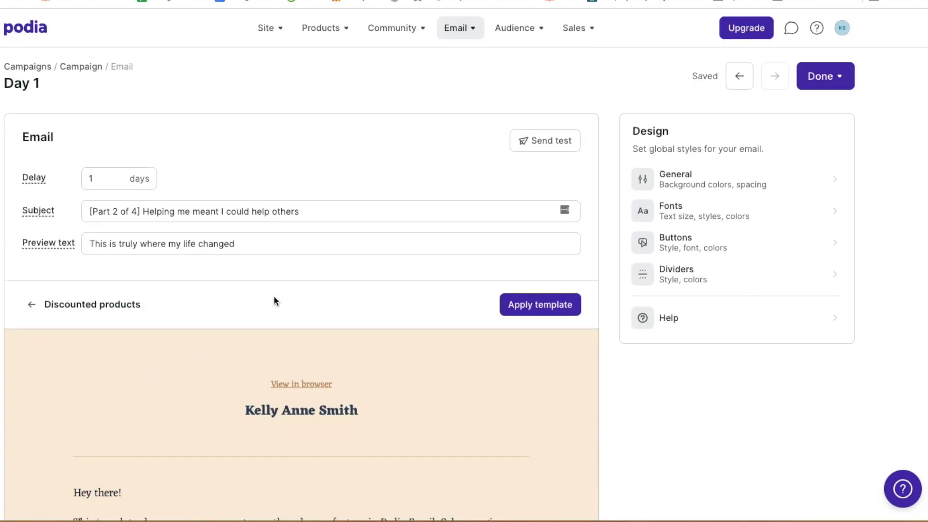
Review the full Discounted products template and apply it to the Day 1 email
scroll(274, 301, "down", 3)
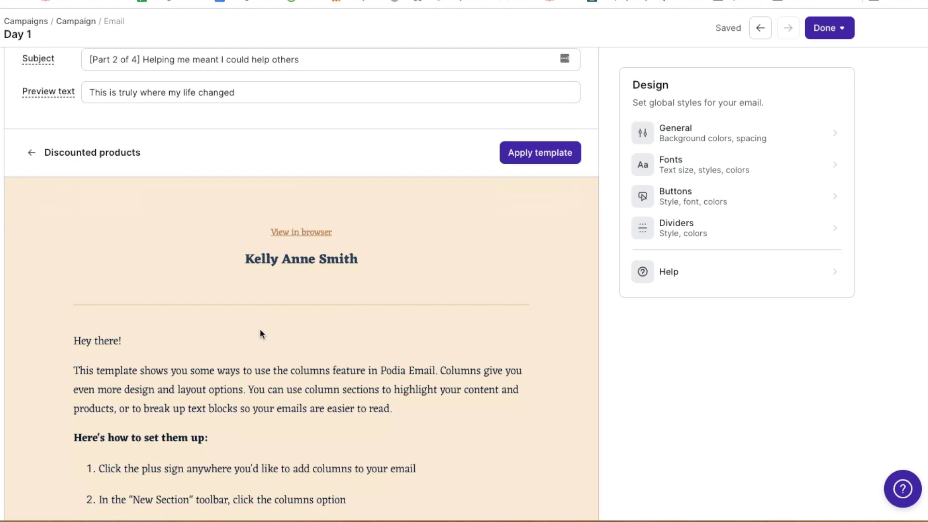
scroll(270, 326, "down", 1)
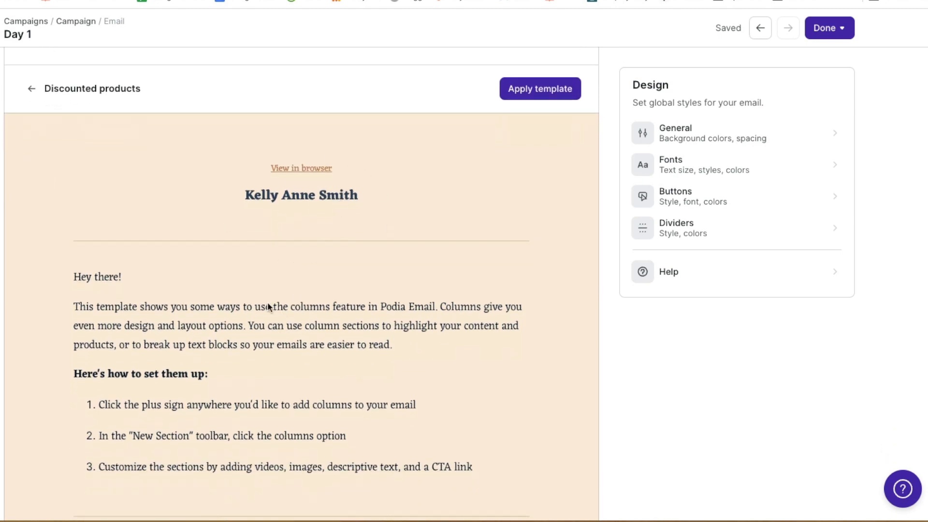
scroll(275, 289, "down", 3)
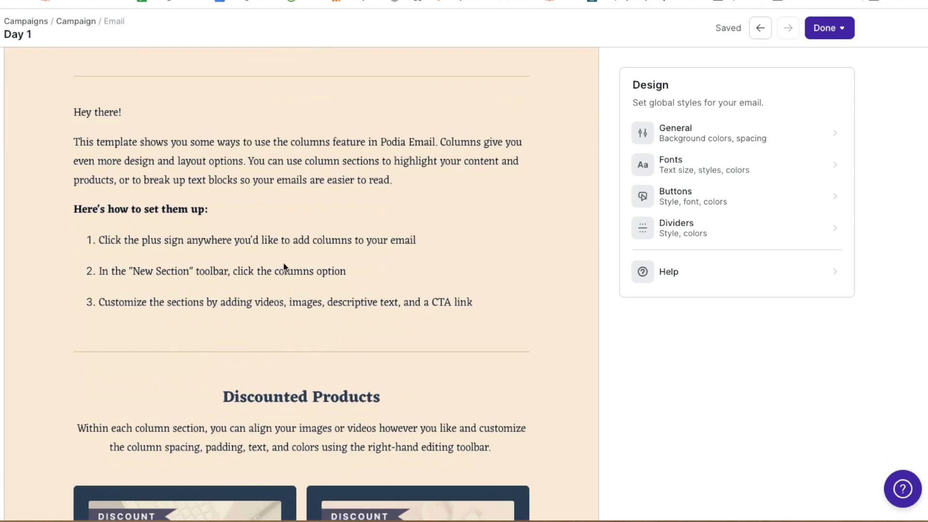
scroll(286, 255, "down", 9)
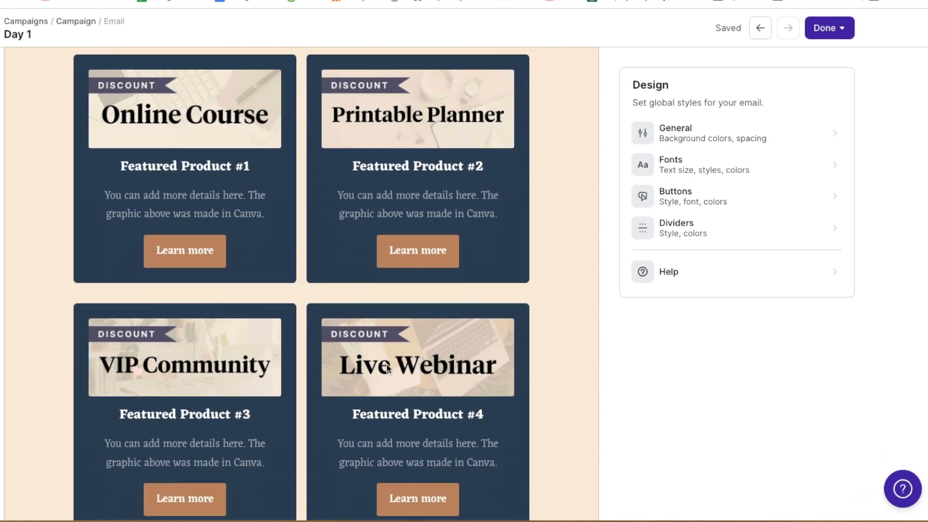
scroll(223, 394, "down", 1)
scroll(199, 256, "up", 3)
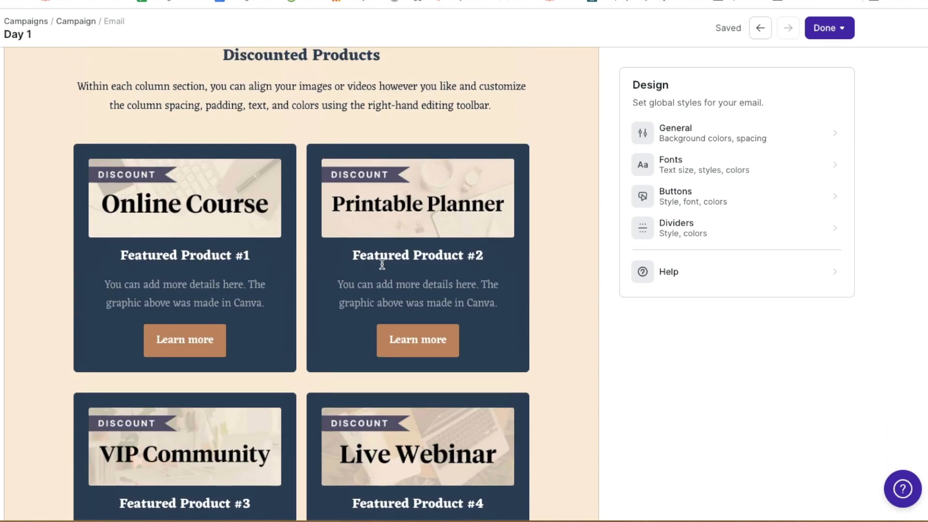
scroll(381, 265, "down", 5)
scroll(346, 337, "down", 4)
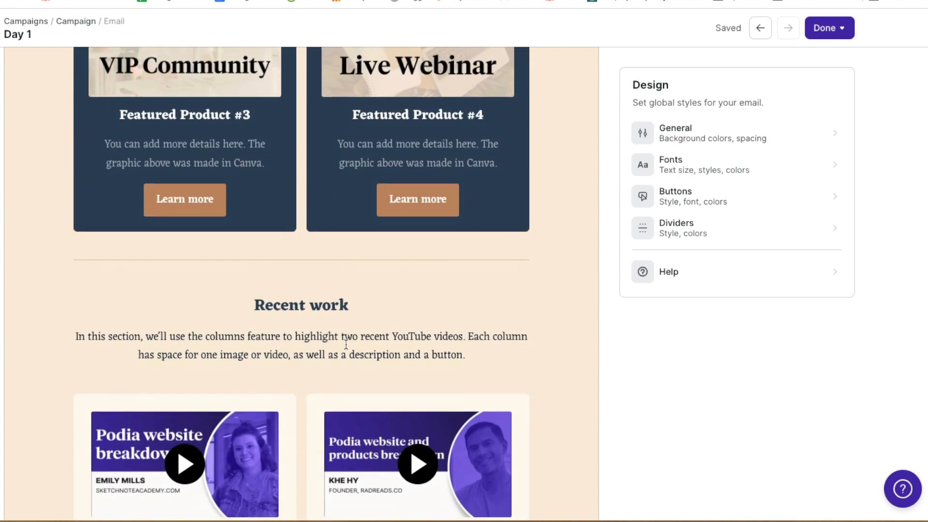
scroll(317, 351, "down", 5)
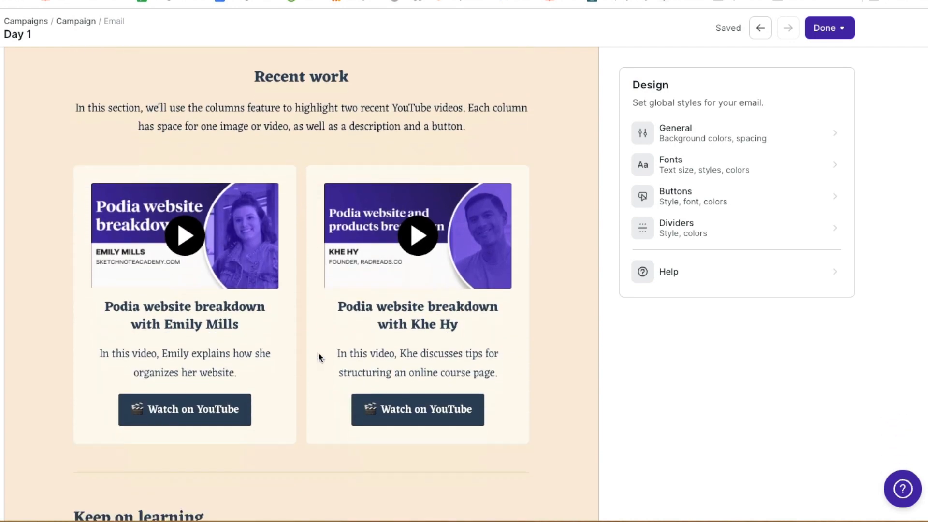
scroll(317, 356, "down", 2)
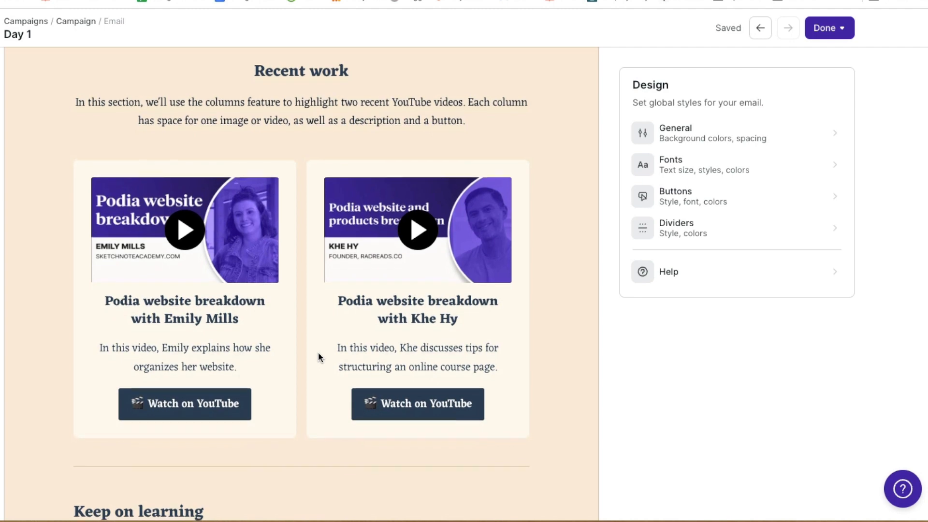
scroll(318, 358, "down", 5)
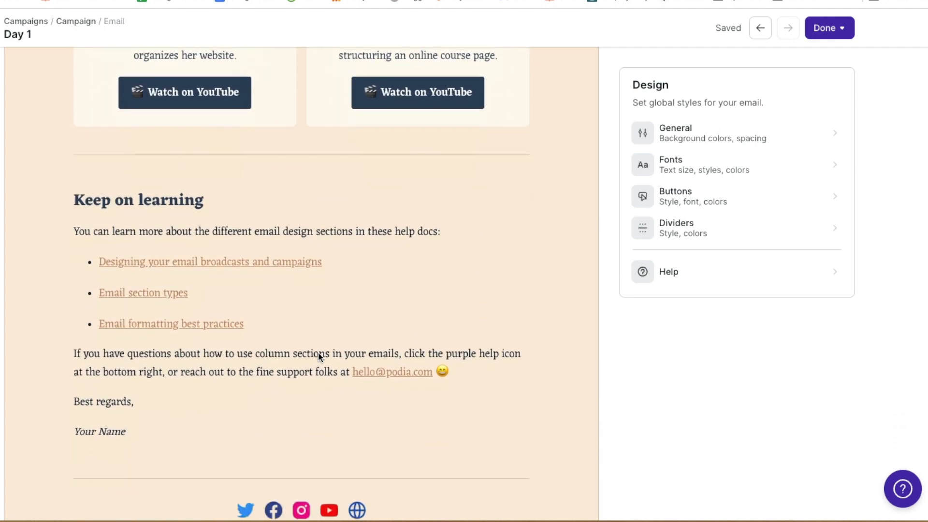
scroll(357, 347, "down", 4)
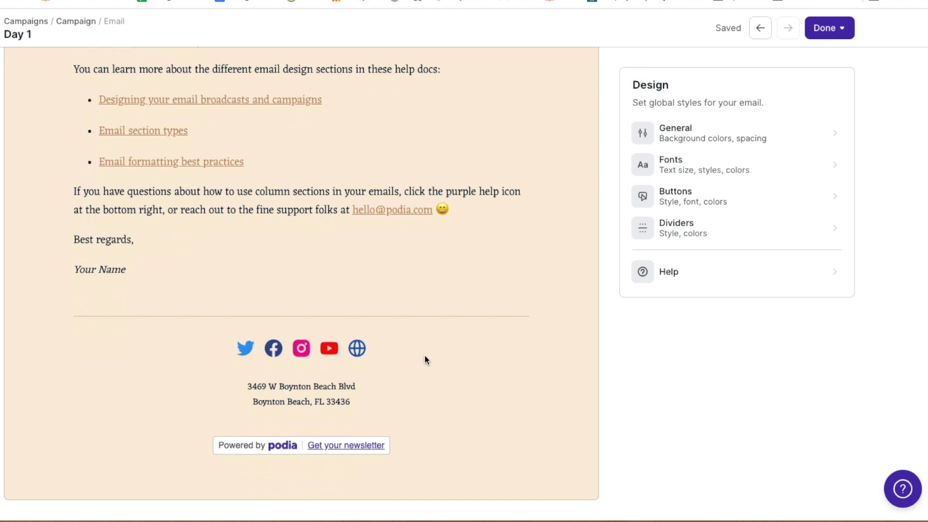
scroll(463, 363, "up", 20)
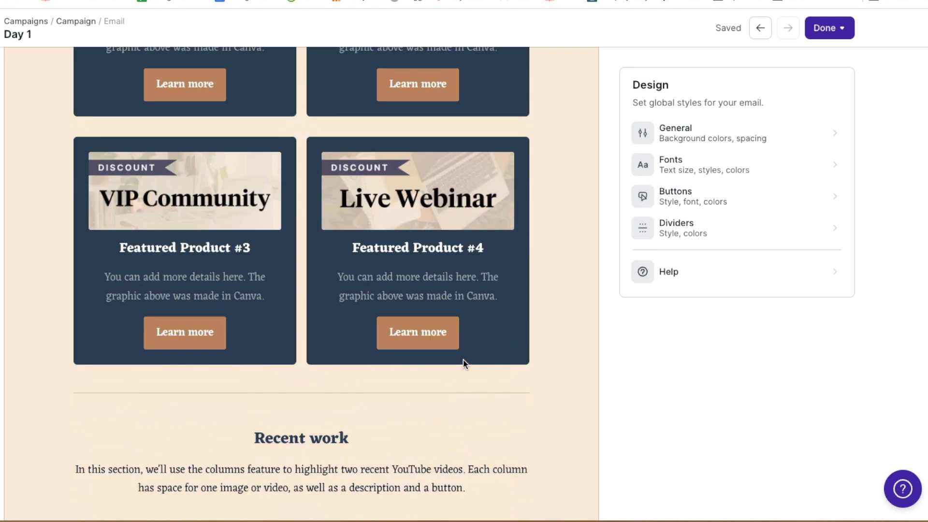
scroll(463, 362, "down", 4)
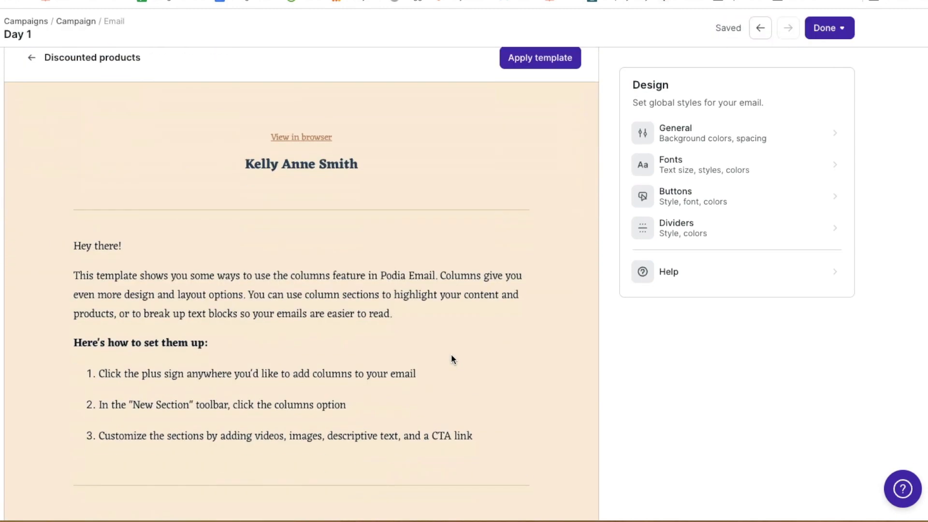
left_click(548, 58)
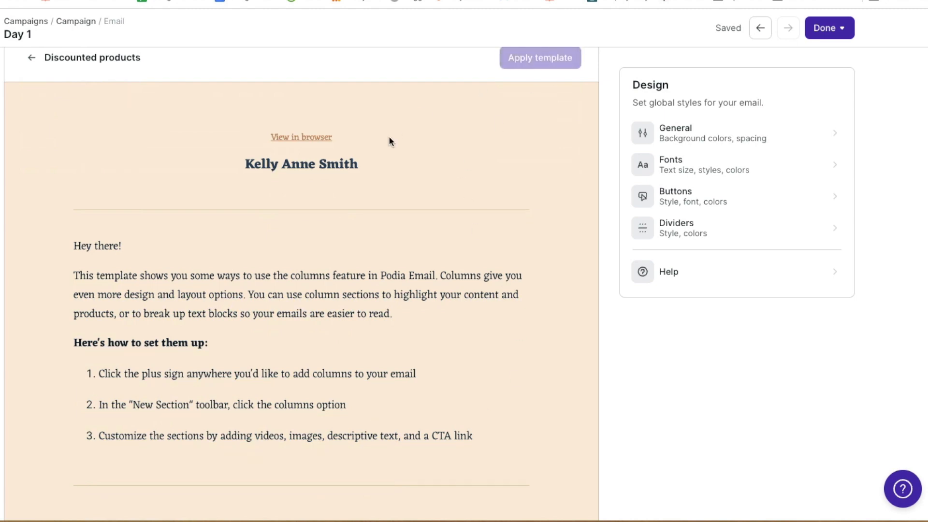
scroll(416, 297, "down", 5)
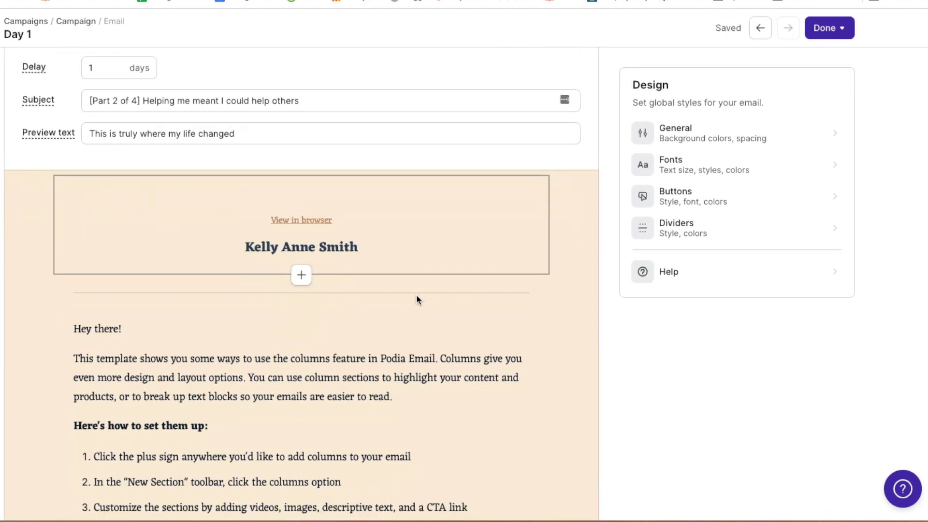
scroll(323, 378, "down", 8)
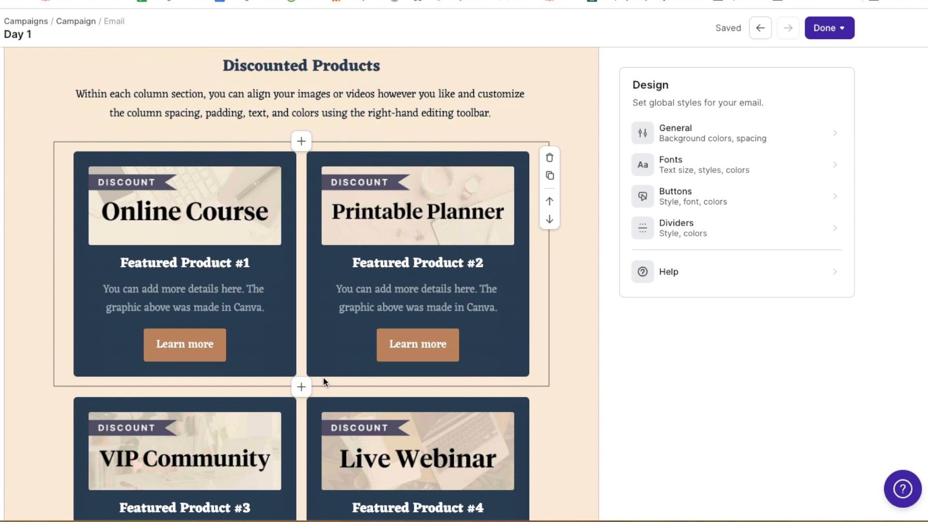
left_click(400, 247)
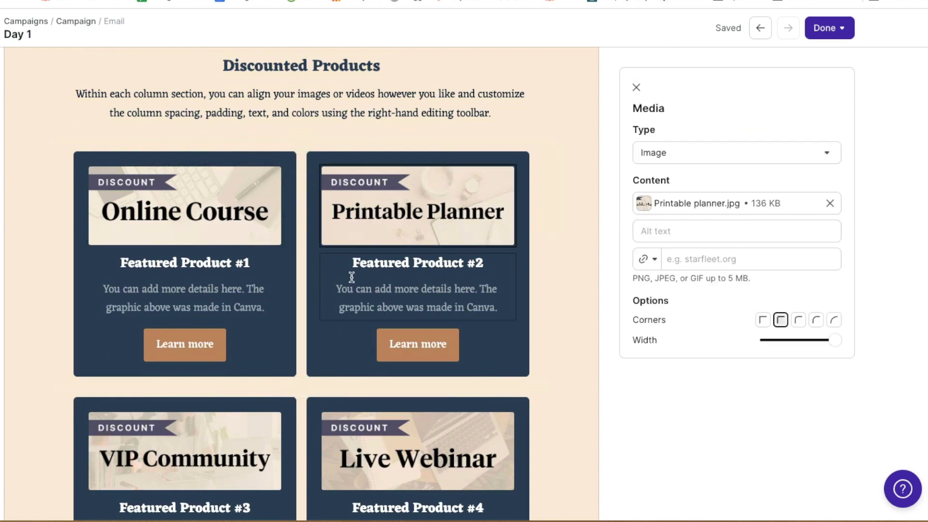
scroll(451, 281, "up", 8)
left_click(252, 297)
scroll(254, 297, "down", 4)
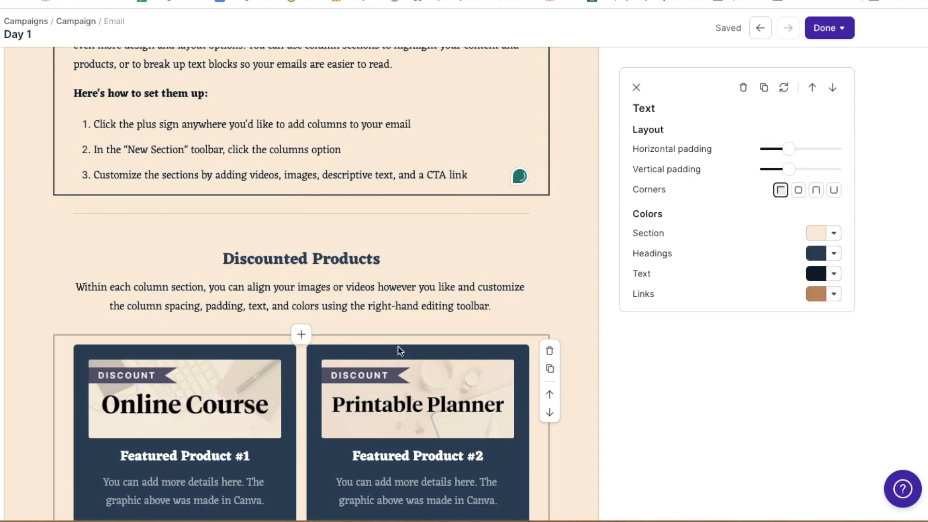
scroll(393, 334, "down", 15)
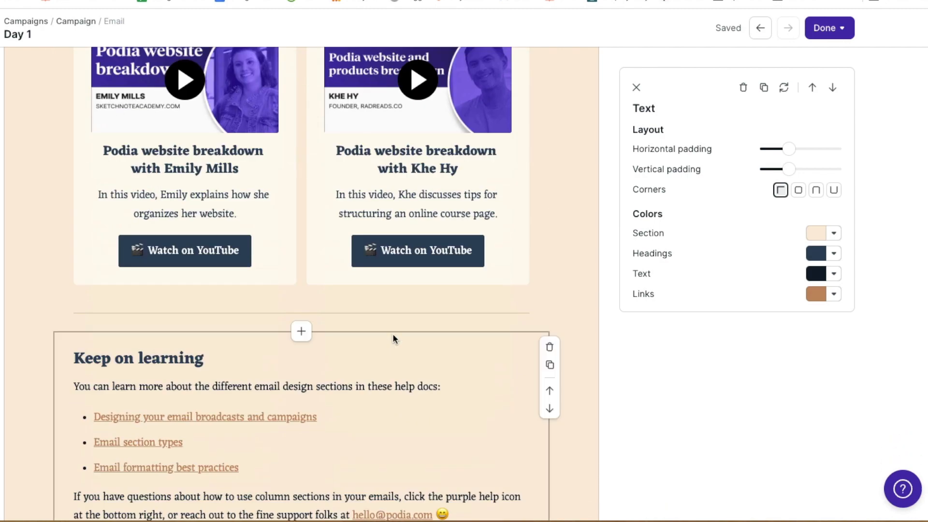
scroll(392, 338, "up", 12)
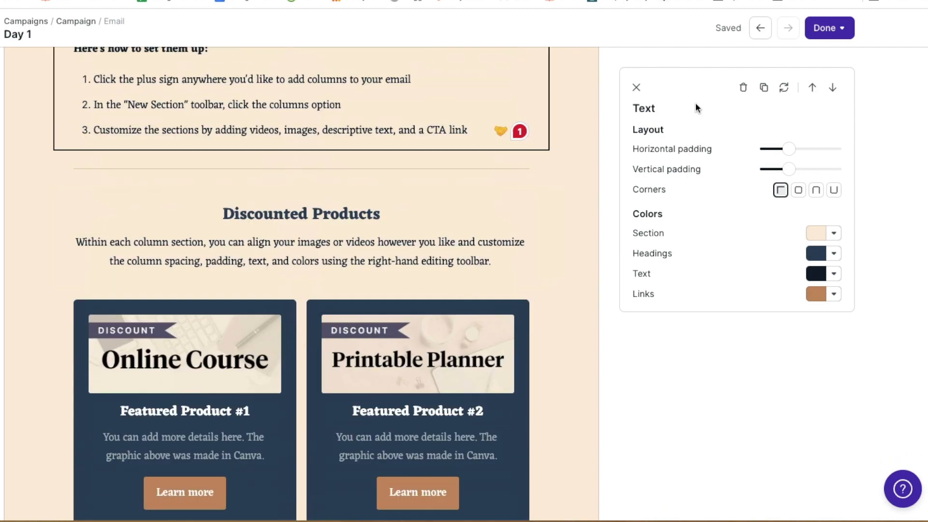
left_click(827, 28)
Add a new campaign email with a 3-day delay
left_click(822, 56)
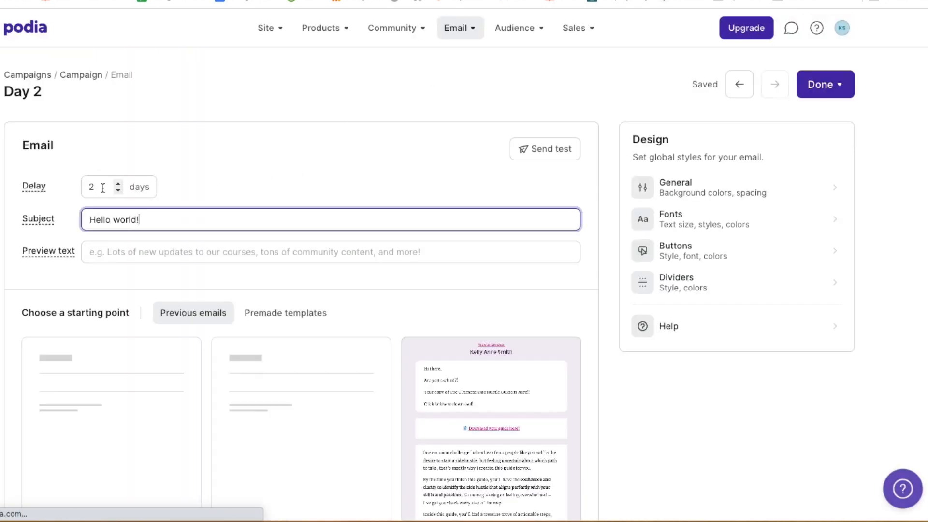
double_click(86, 189)
type("3")
left_click(332, 116)
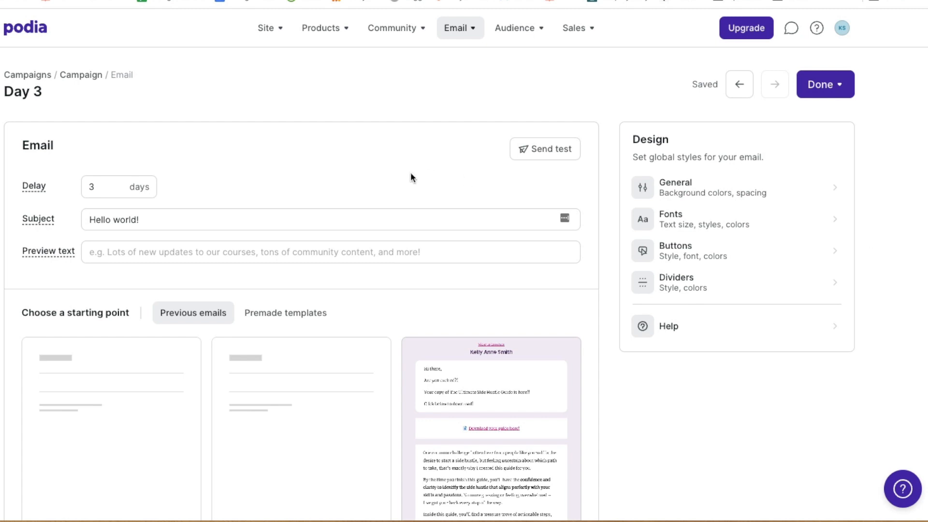
Set the subject '[Part 3 of 4] How 1 dinner turned into $600 a month' and paste the preview text
left_click(250, 214)
key("ctrl+a")
type("[Part 3 of 4] How 1 dinner turned into $600 a month")
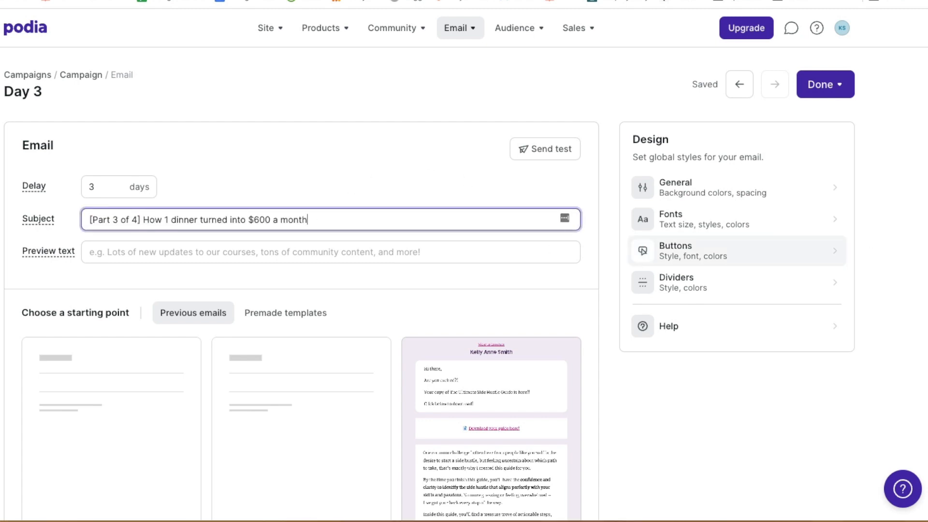
left_click(891, 259)
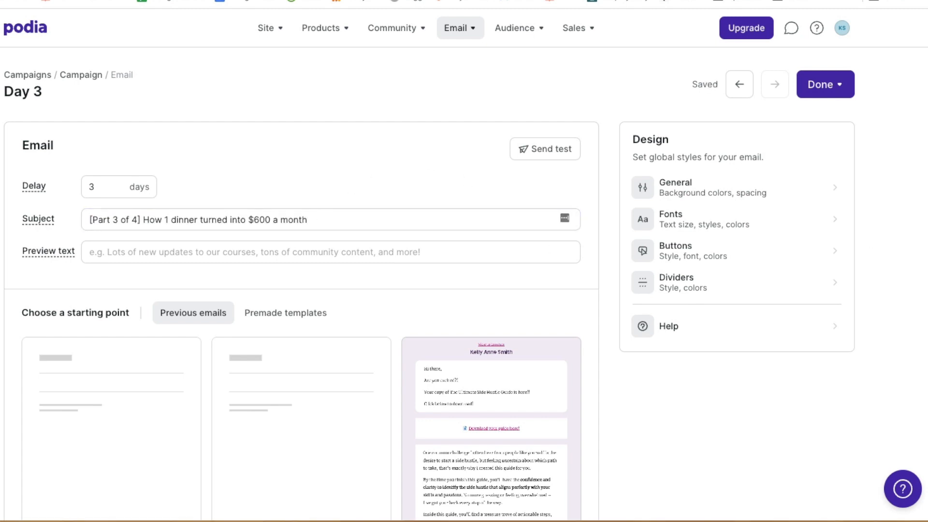
left_click(152, 254)
type("The *magic* of a side hustle")
Start the Day 3 email from the Blank template
scroll(384, 234, "down", 3)
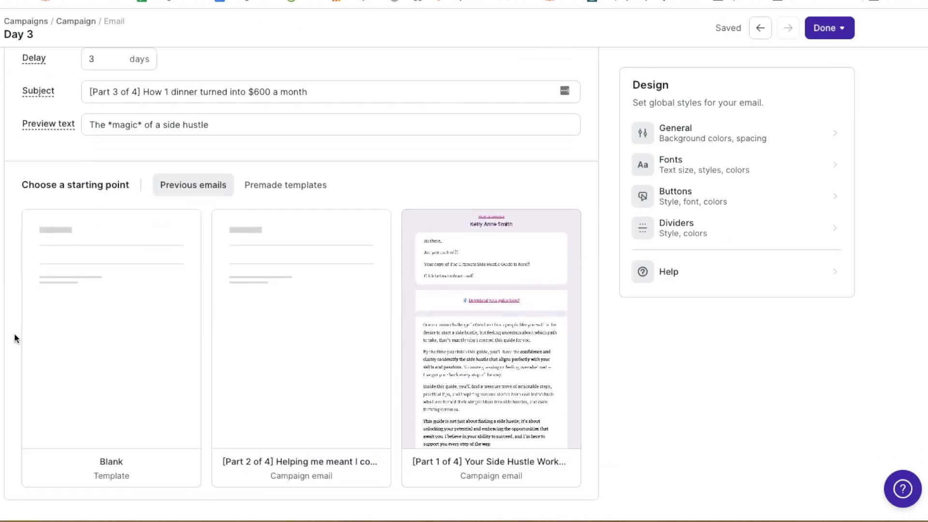
mouse_move(156, 331)
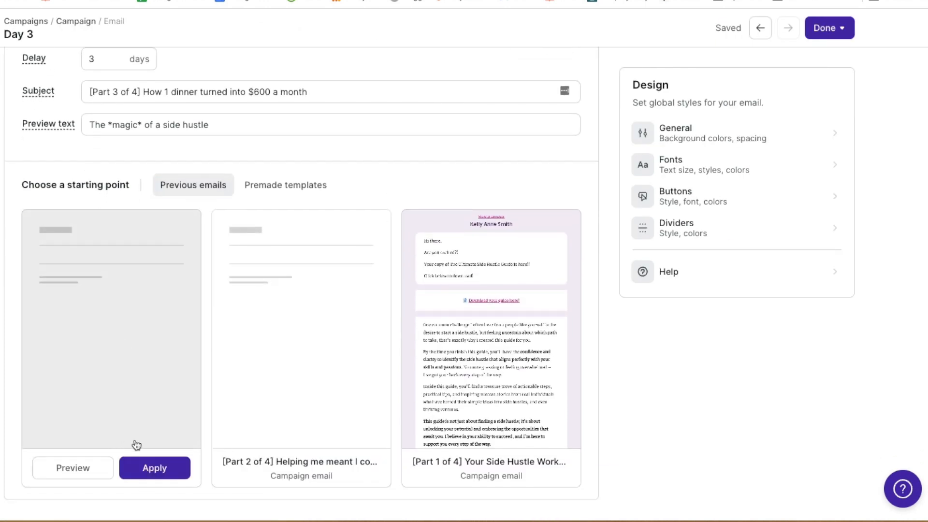
left_click(147, 467)
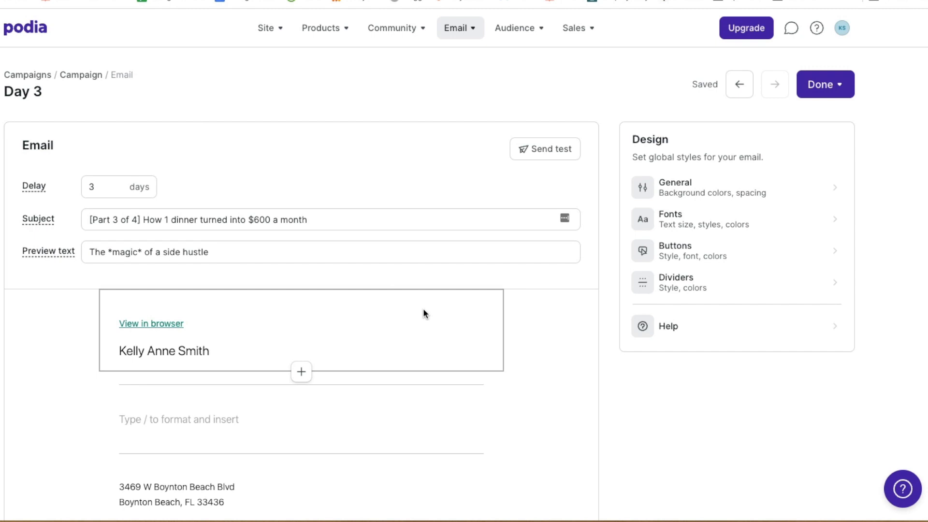
scroll(423, 313, "down", 3)
Centre the email header and add a 'Hi First name,' greeting to the body
left_click(283, 214)
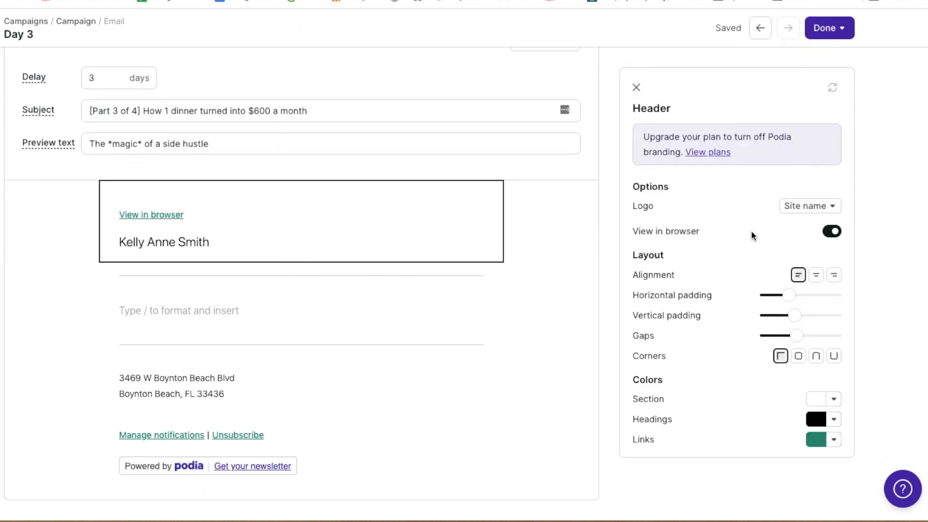
left_click(816, 275)
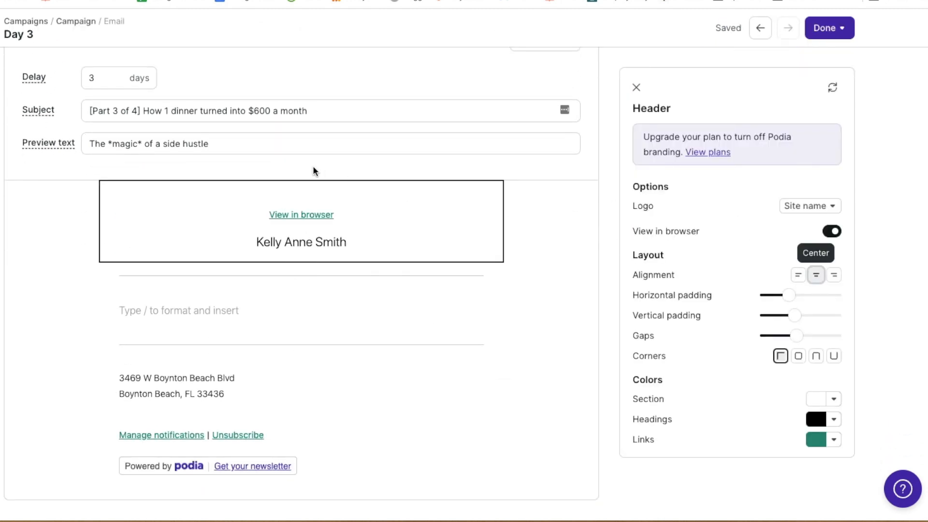
left_click(345, 309)
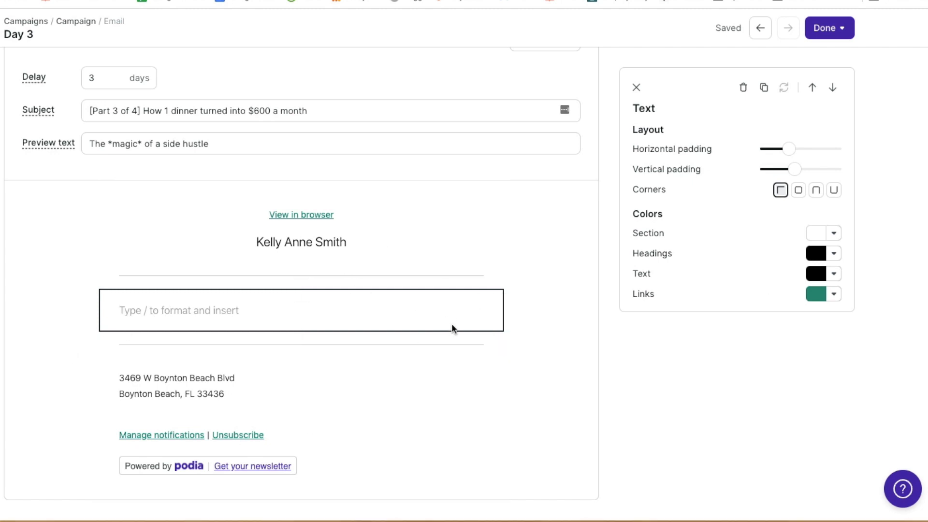
type("Hi")
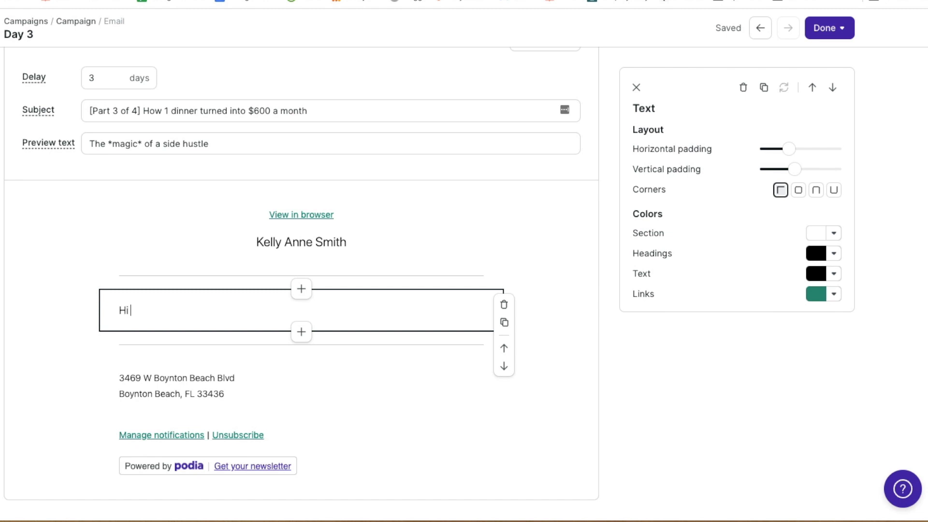
type(" @")
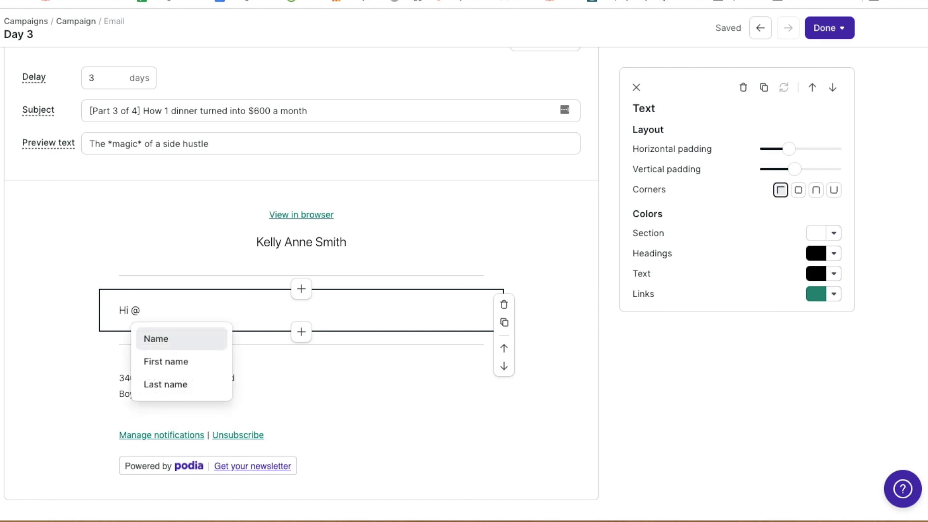
left_click(185, 364)
type(",")
key("Return")
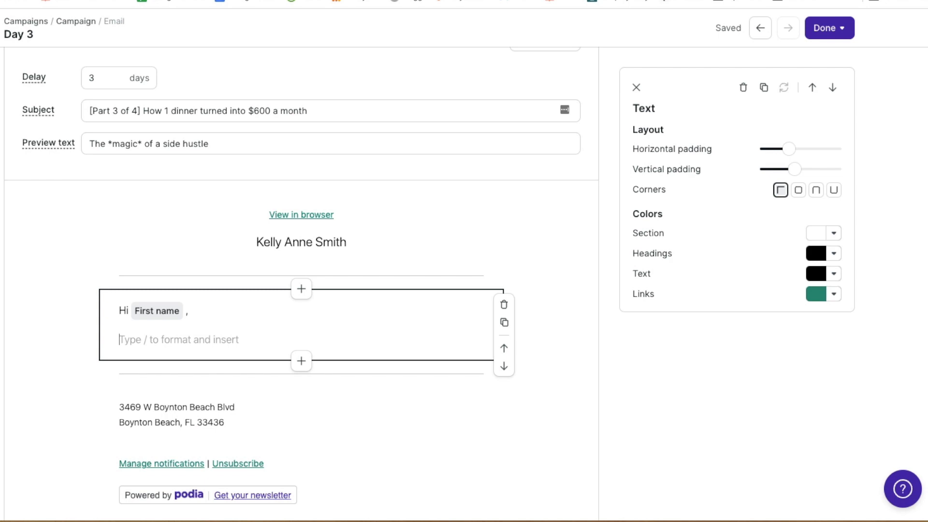
Write the body starting 'Have you ever met someone that can' and paste the full side-hustle story
type("Have you ev")
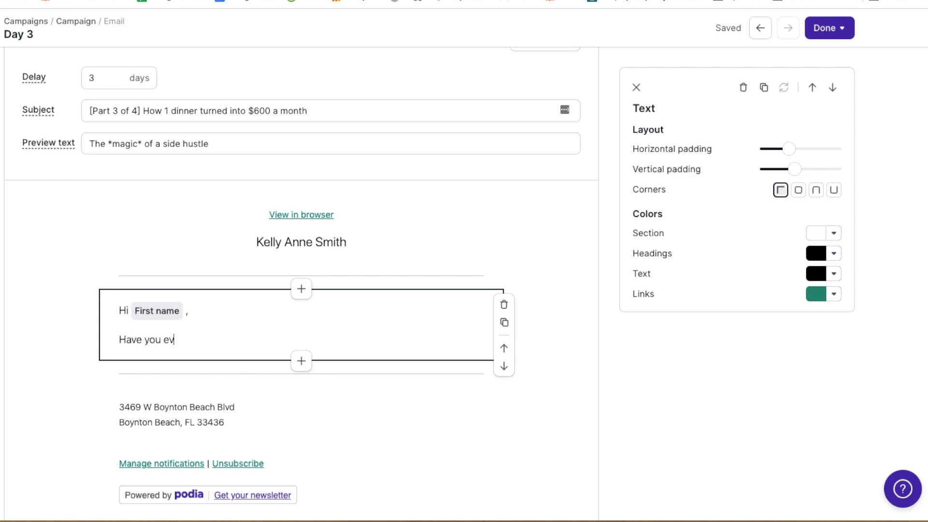
type("er met someone that can")
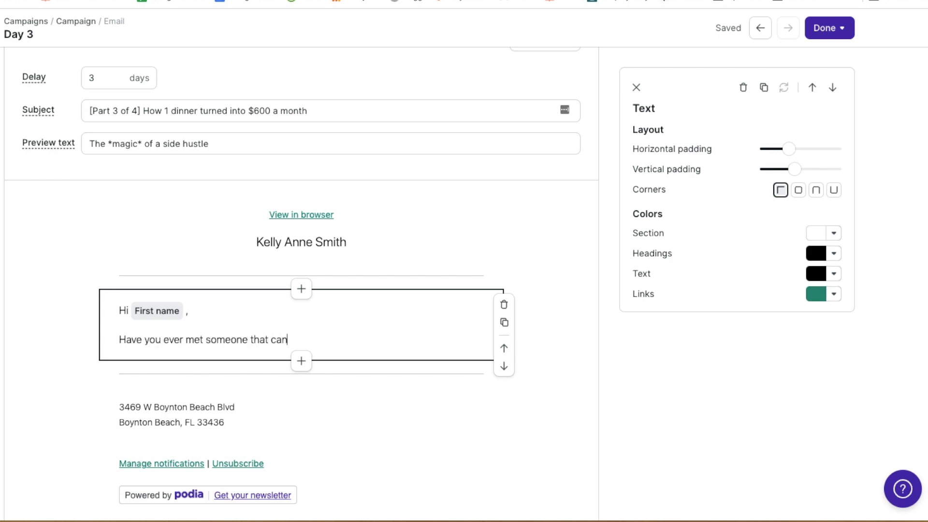
key("ctrl+v")
scroll(263, 156, "down", 3)
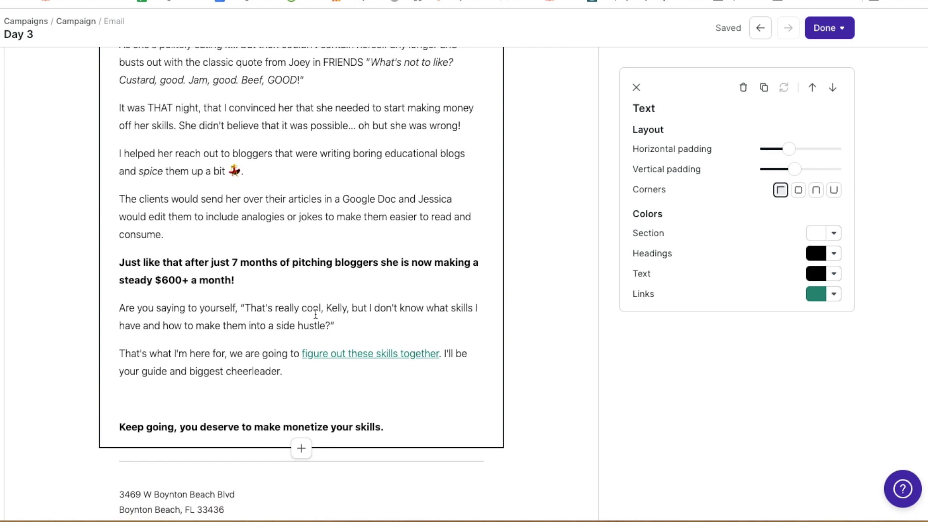
scroll(263, 156, "down", 3)
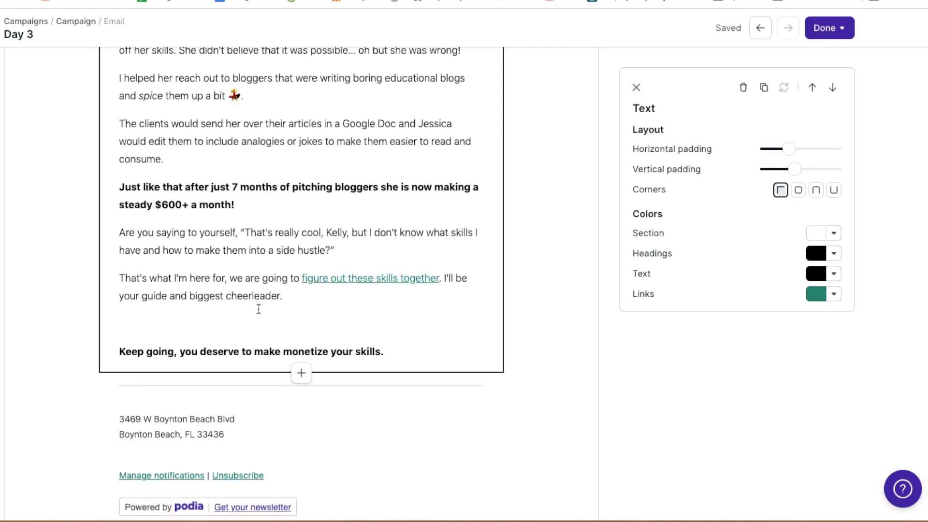
scroll(265, 240, "up", 15)
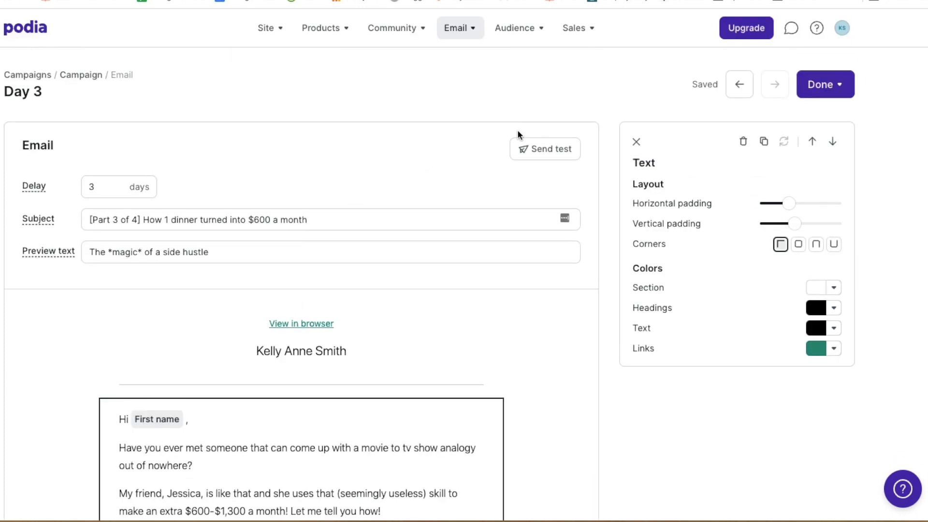
Send a test of the Day 3 email and review the received copy in Gmail
left_click(566, 152)
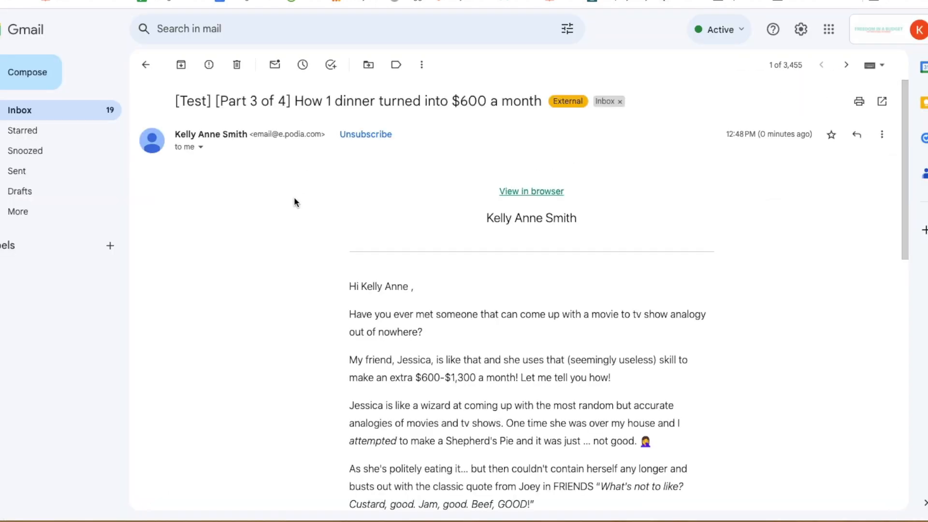
scroll(294, 196, "down", 6)
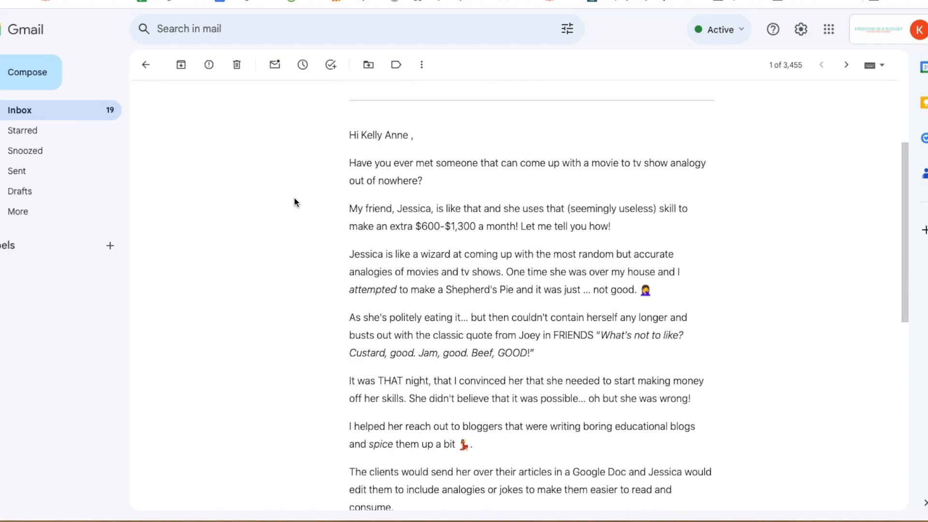
scroll(294, 202, "down", 4)
scroll(294, 202, "up", 10)
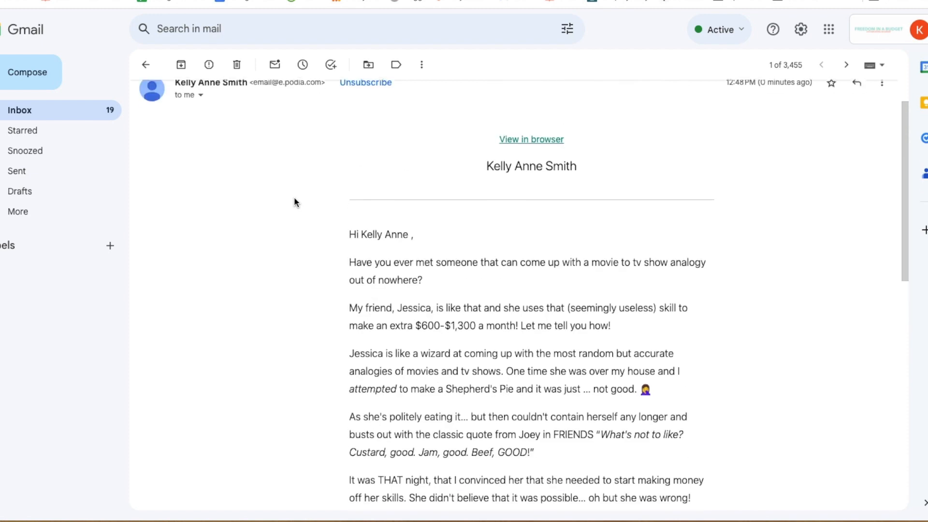
scroll(294, 201, "down", 5)
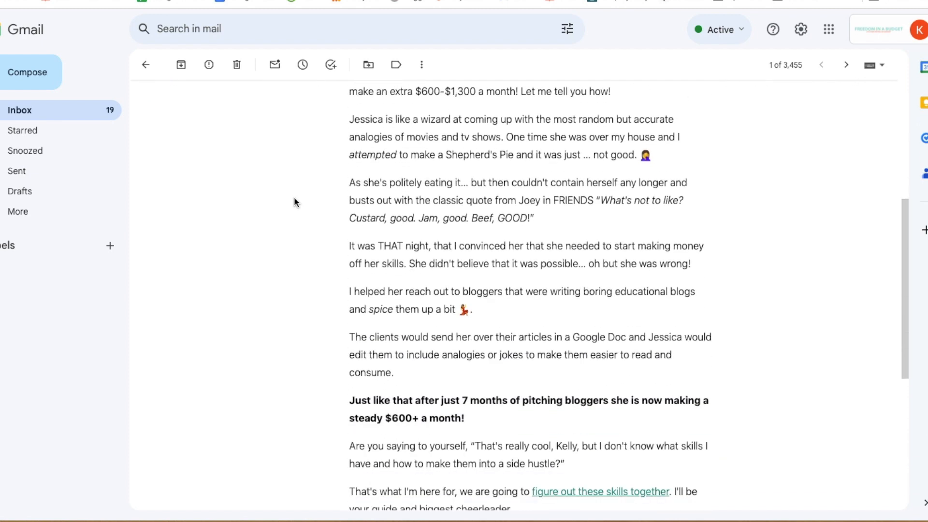
scroll(294, 201, "up", 6)
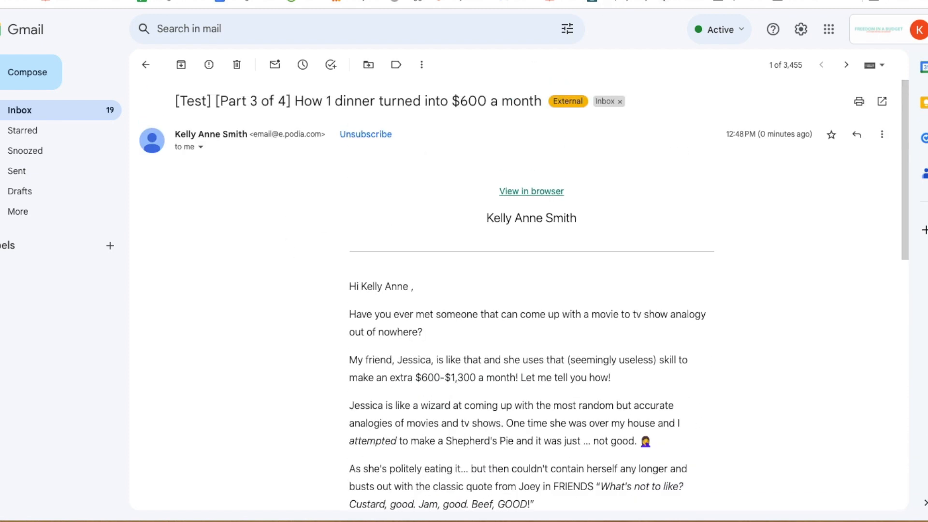
left_click(317, 1)
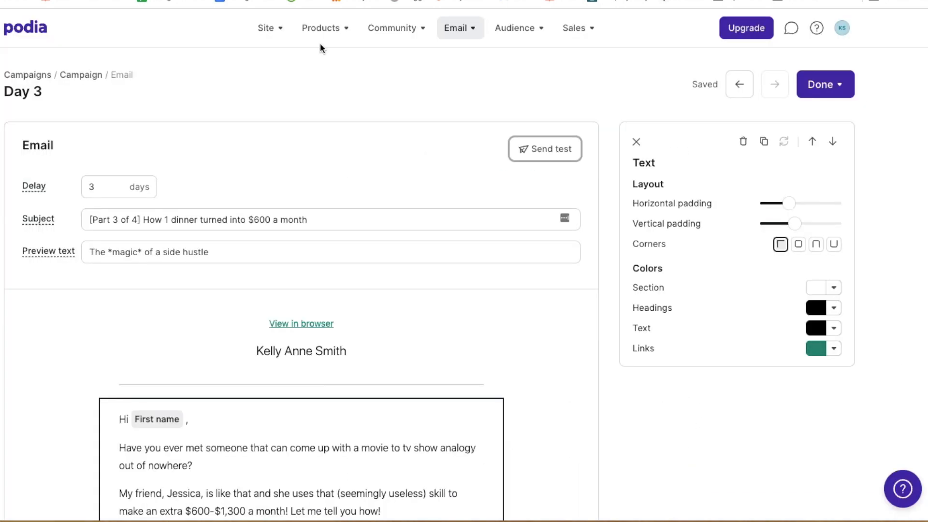
Add a new campaign email with a 5-day delay
left_click(826, 92)
left_click(833, 124)
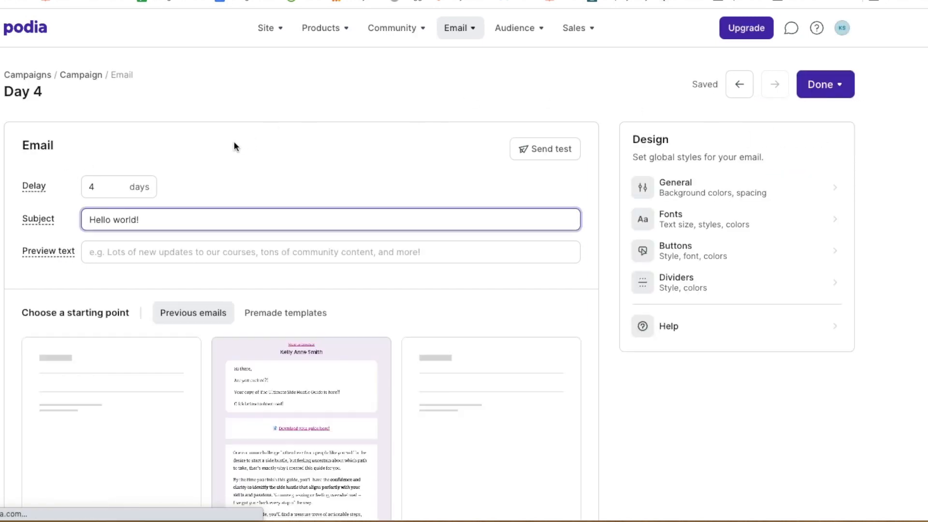
left_click(212, 160)
double_click(91, 187)
type("5")
left_click(224, 128)
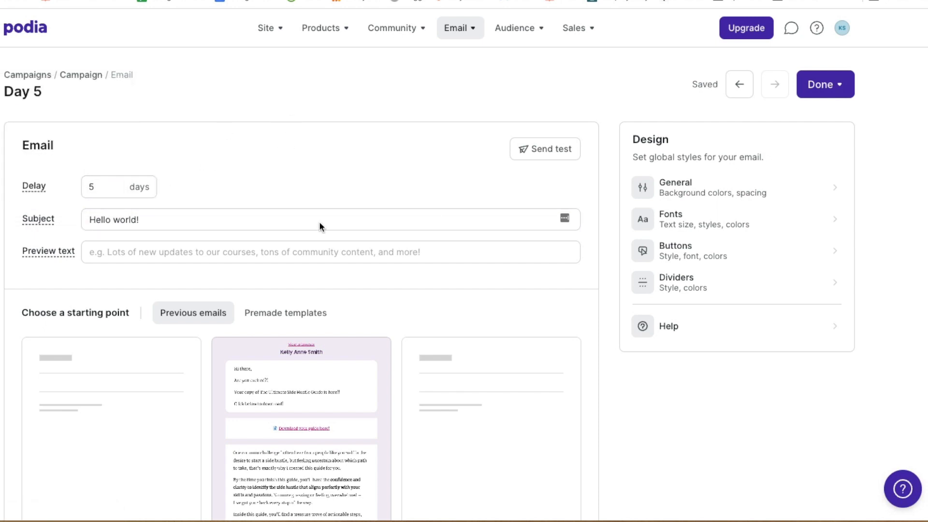
Paste the Part 4 of 4 subject and the 'I've learned the hard way' preview text
triple_click(166, 217)
type("[Part 4 of 4] This one thing will cost you ... everything 😨")
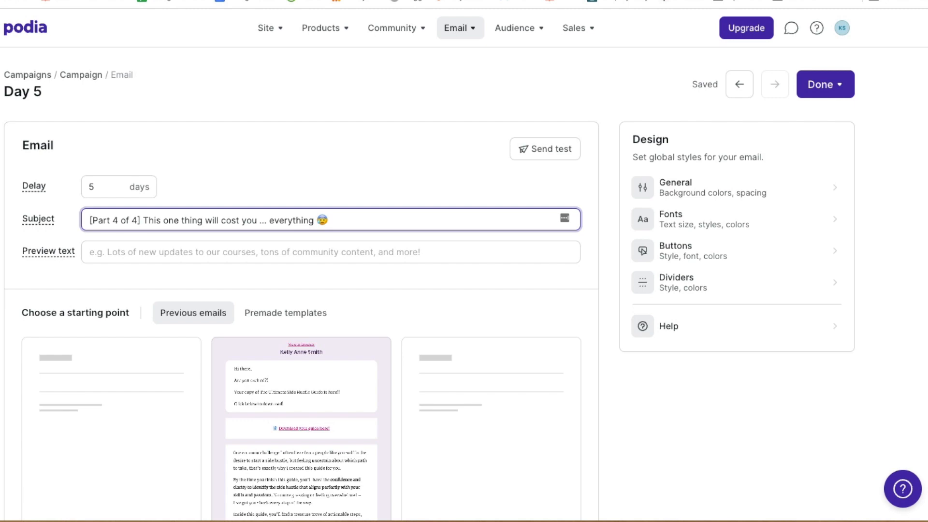
key("super+Tab")
key("super+Tab")
left_click(194, 256)
type("I've learned the hard way")
scroll(384, 289, "down", 1)
scroll(384, 289, "down", 5)
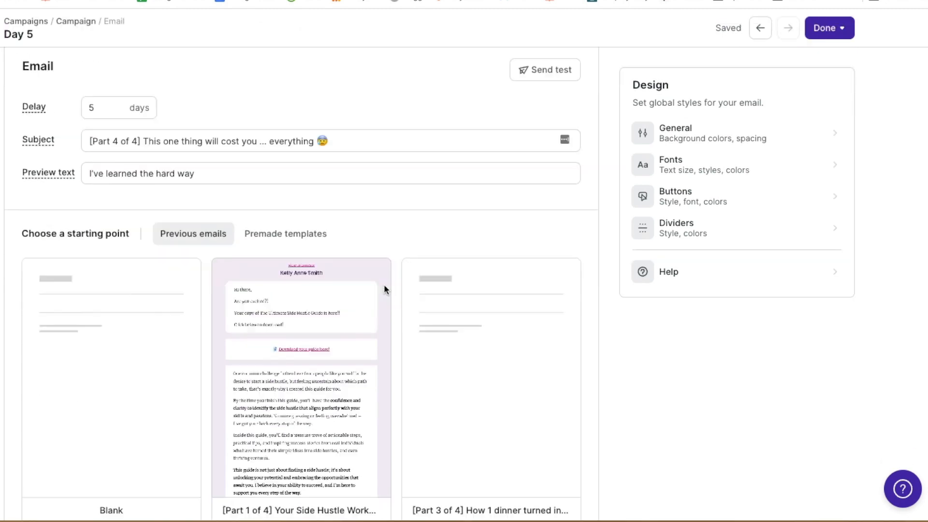
Base the email on the Part 3 template and replace its body with 'This is the final email! I hope you come to my class.'
mouse_move(555, 230)
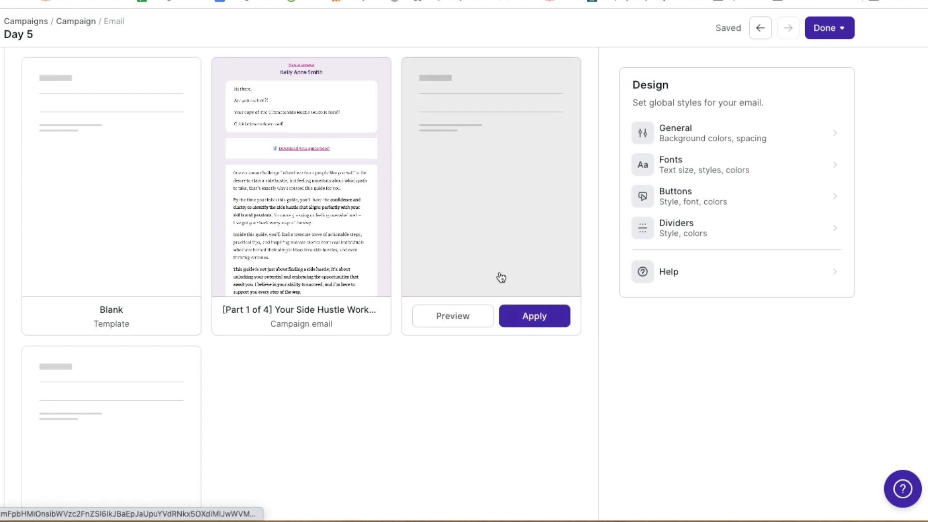
left_click(548, 318)
left_click_drag(385, 496, 163, 59)
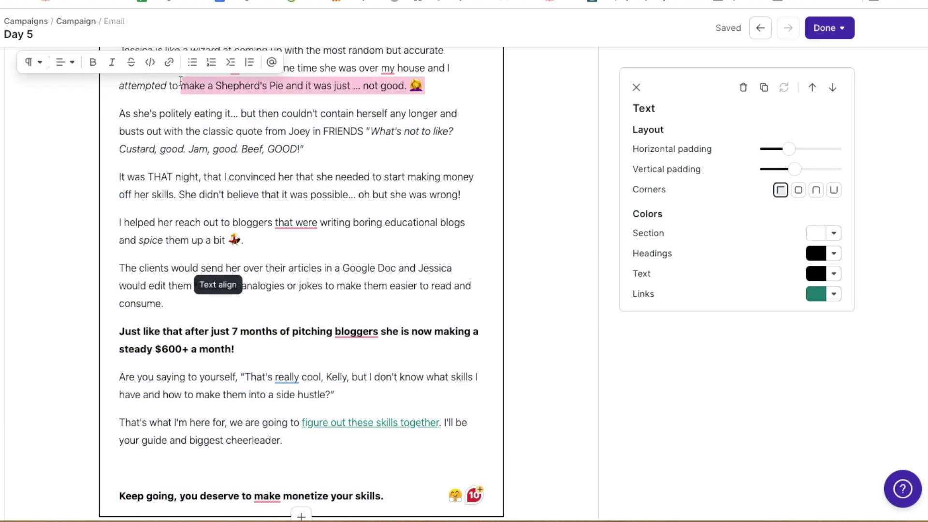
left_click(436, 376)
left_click_drag(413, 502, 249, 192)
key("BackSpace")
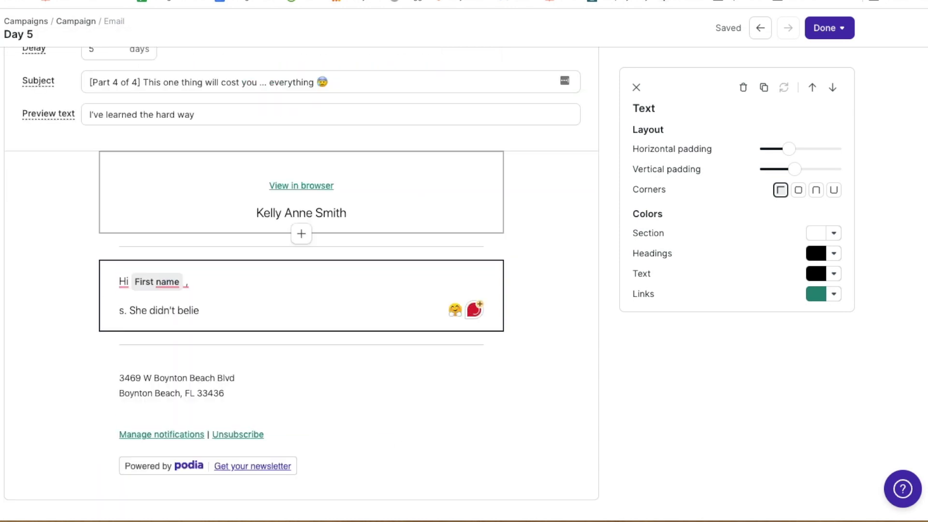
key("super+BackSpace")
type("This is the ")
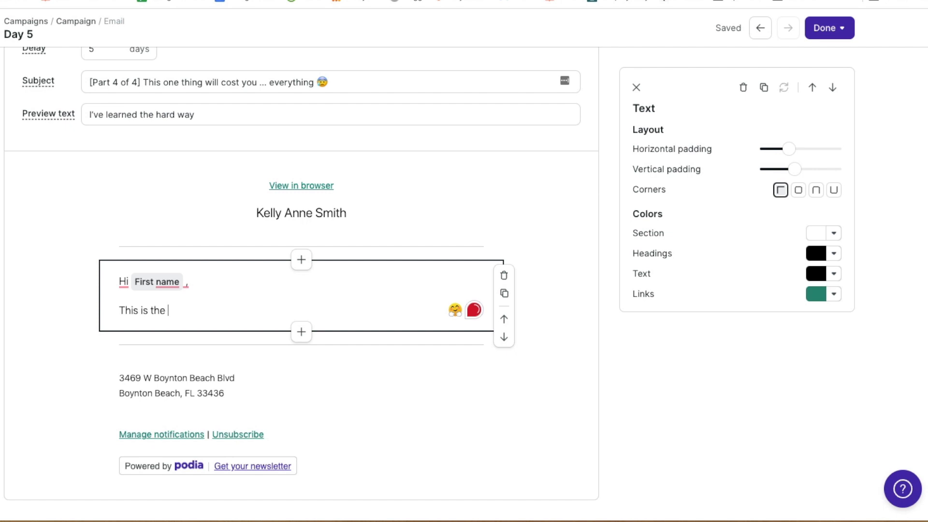
type("final email! I hope you come to my class.")
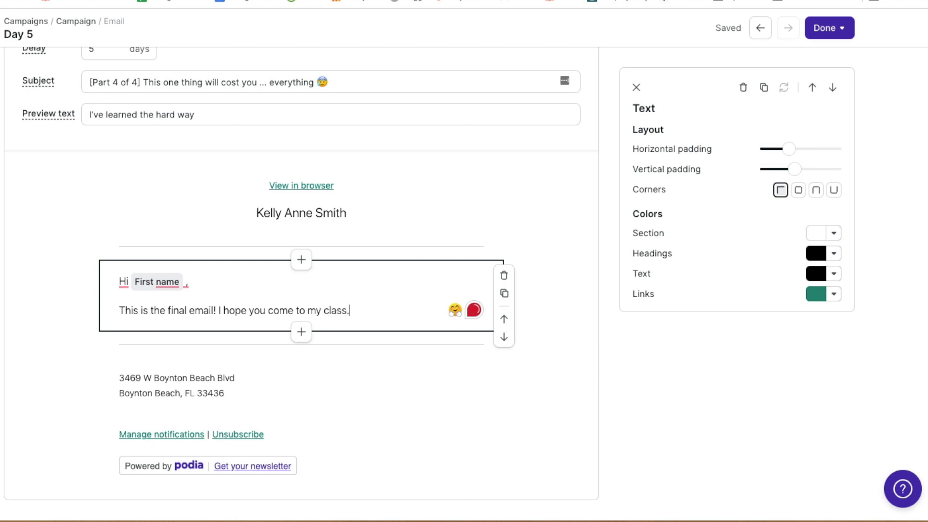
Save the Day 5 email to finish later and review the campaign's Emails list
left_click(826, 28)
left_click(803, 83)
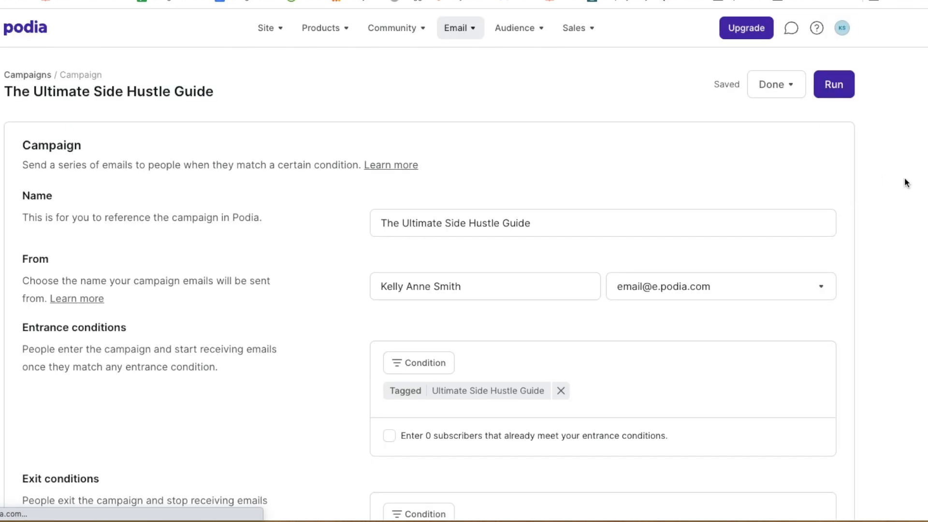
scroll(321, 255, "down", 4)
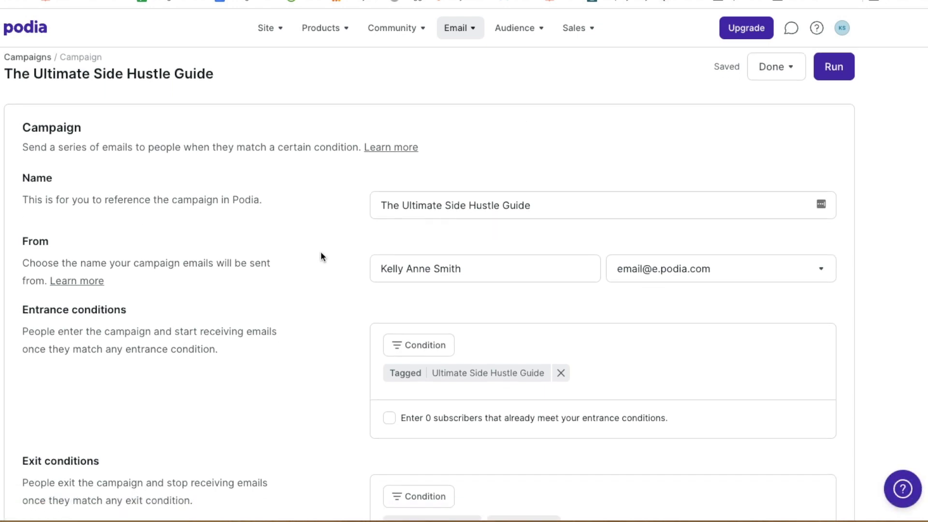
scroll(321, 254, "up", 3)
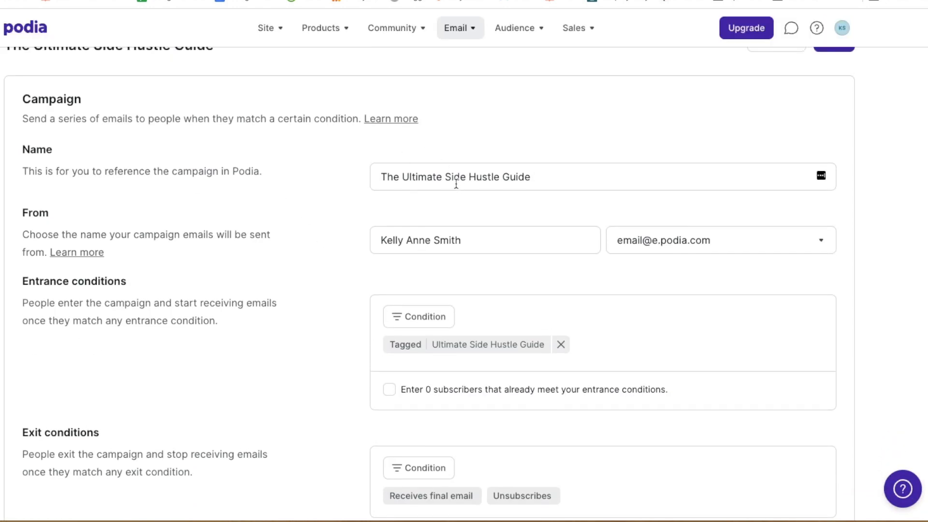
scroll(346, 283, "down", 5)
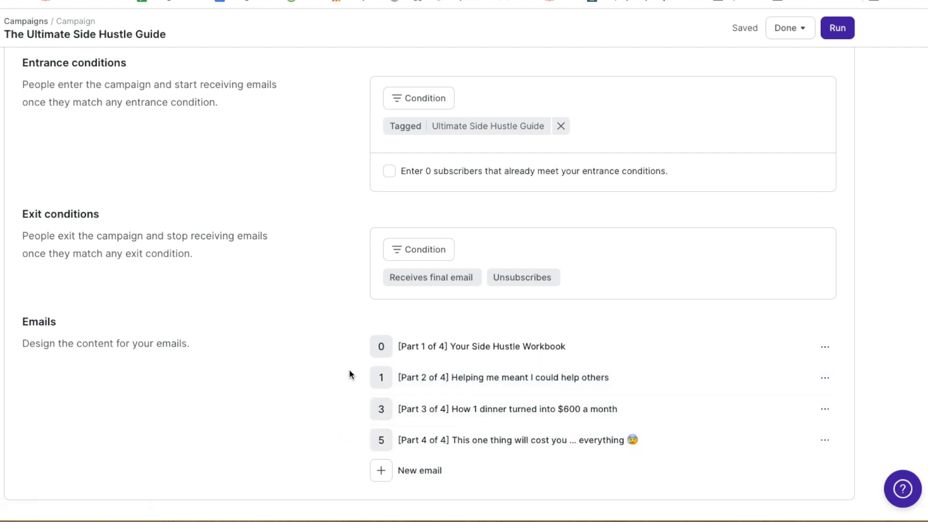
Inspect the row action menus of the Day 0 and Day 3 emails
left_click(824, 348)
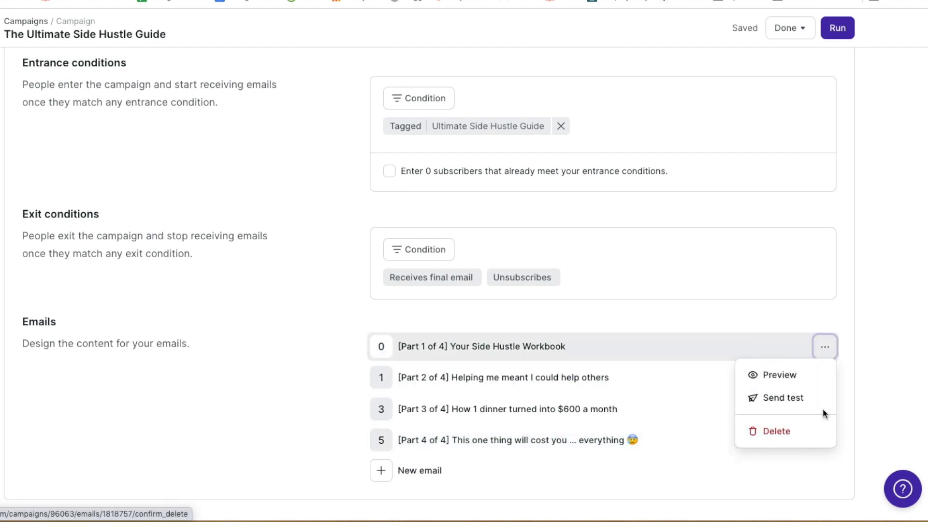
left_click(843, 413)
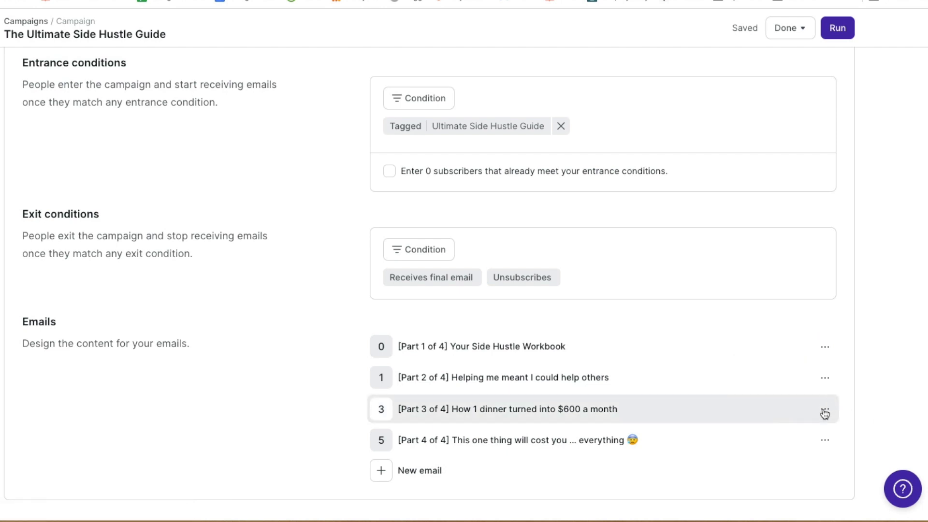
left_click(825, 409)
left_click(857, 470)
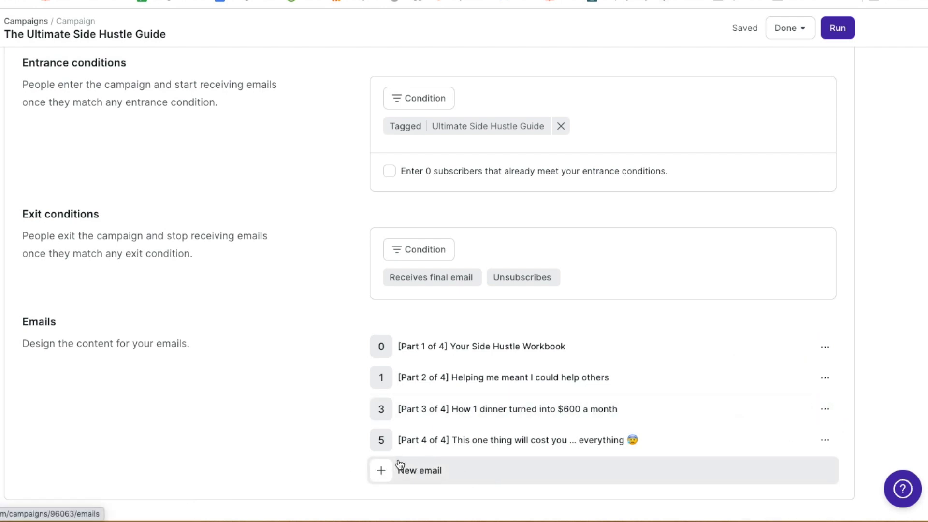
scroll(304, 312, "up", 5)
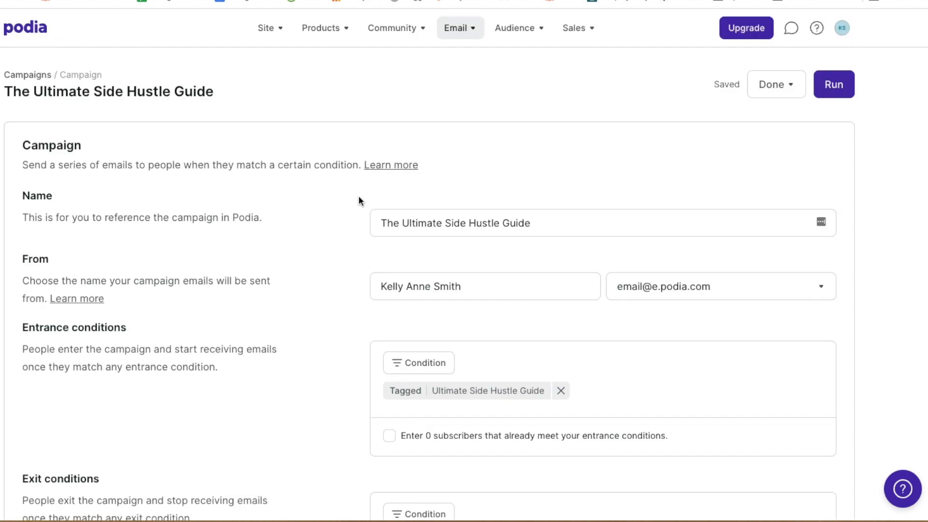
Run The Ultimate Side Hustle Guide campaign and confirm it in the dialog
left_click(836, 91)
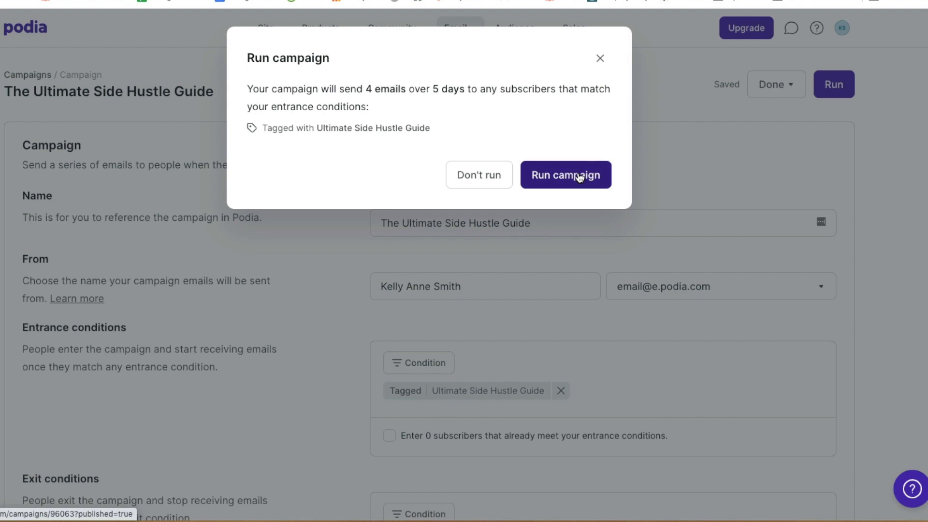
left_click(579, 178)
scroll(608, 251, "down", 1)
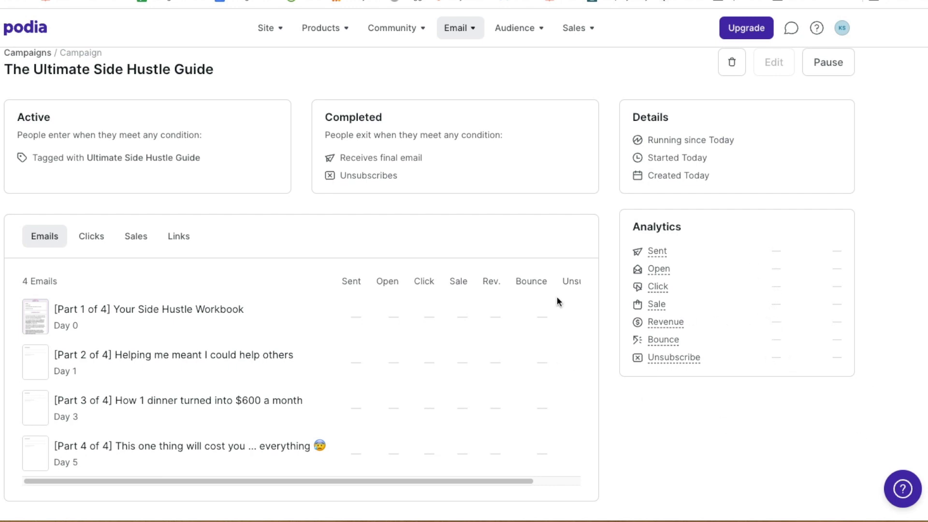
scroll(605, 262, "down", 1)
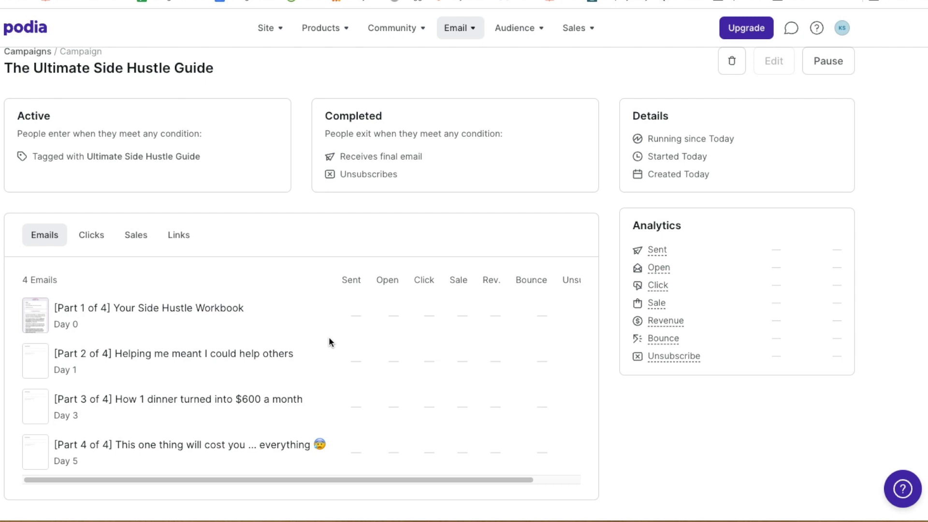
mouse_move(480, 480)
left_mouse_down()
mouse_move(583, 480)
mouse_move(466, 480)
left_mouse_up()
mouse_move(511, 480)
left_mouse_down()
mouse_move(562, 480)
mouse_move(517, 479)
left_mouse_up()
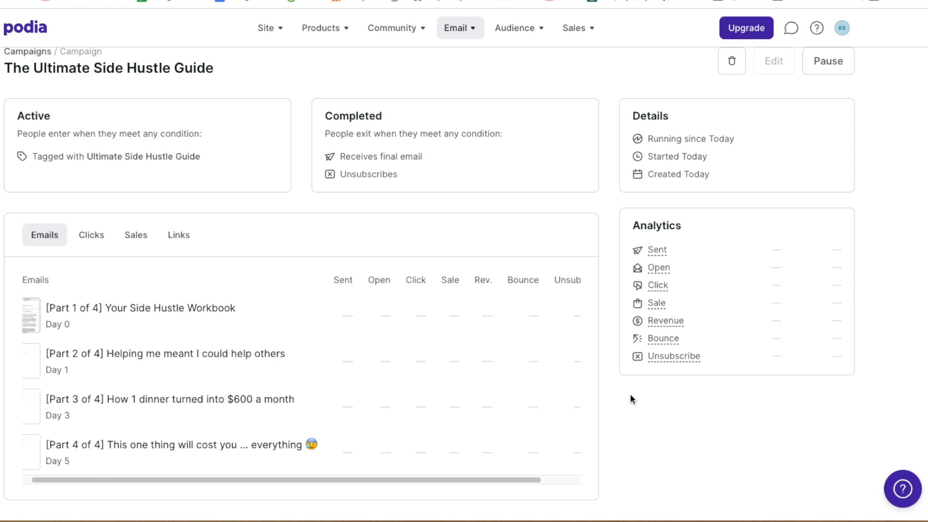
scroll(623, 389, "up", 1)
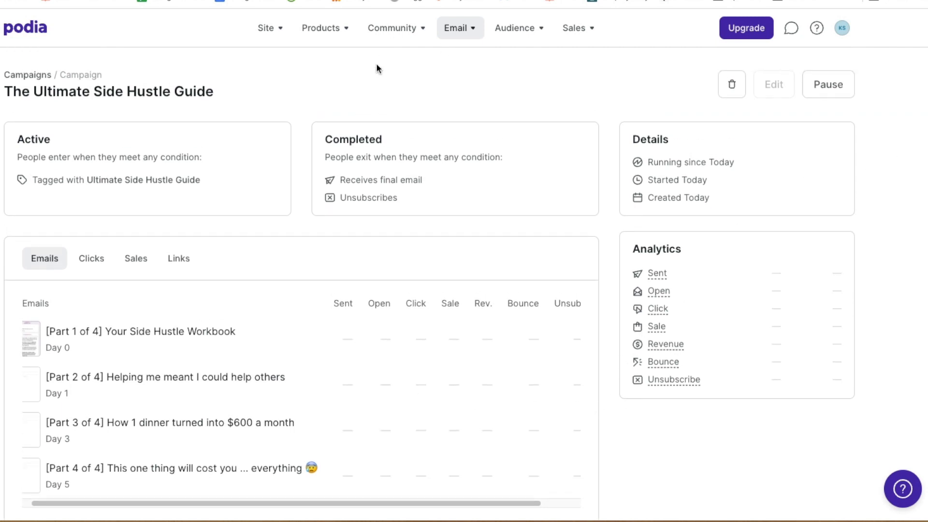